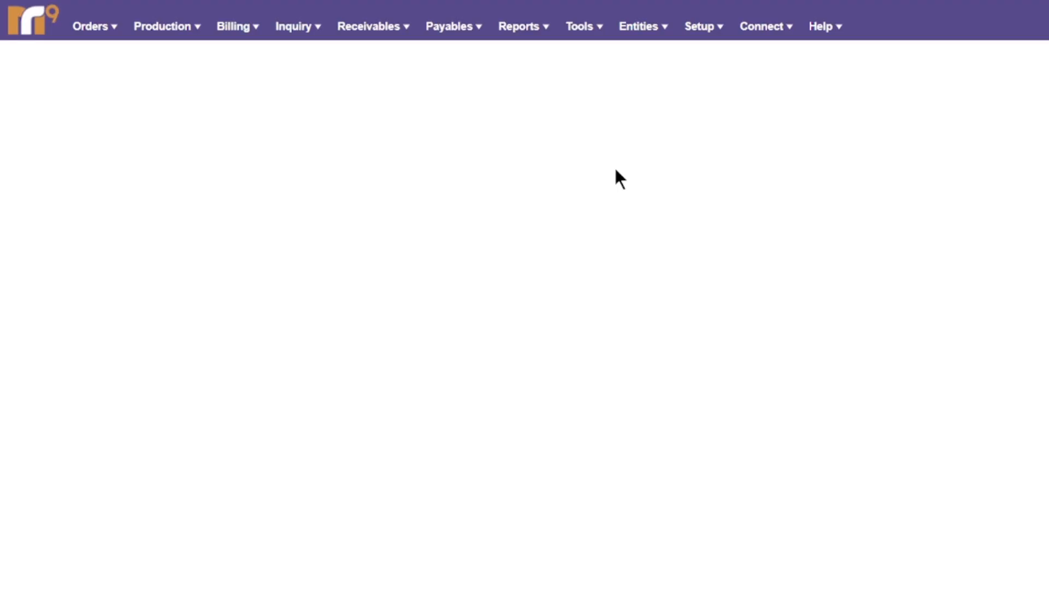
# Go to System Preferences from the Setup menu.
pyautogui.click(706, 35)
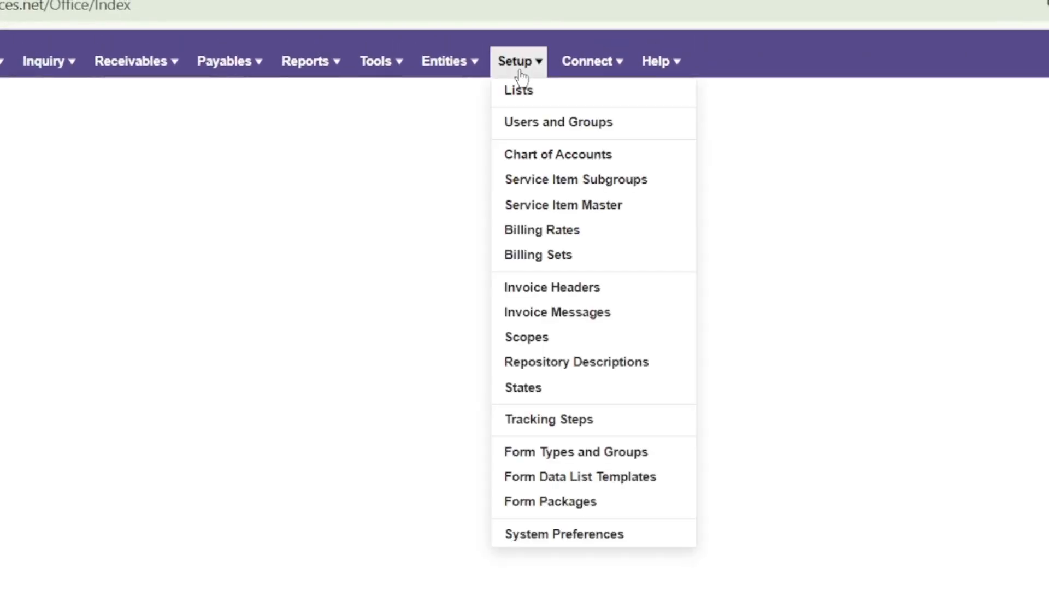
pyautogui.click(596, 533)
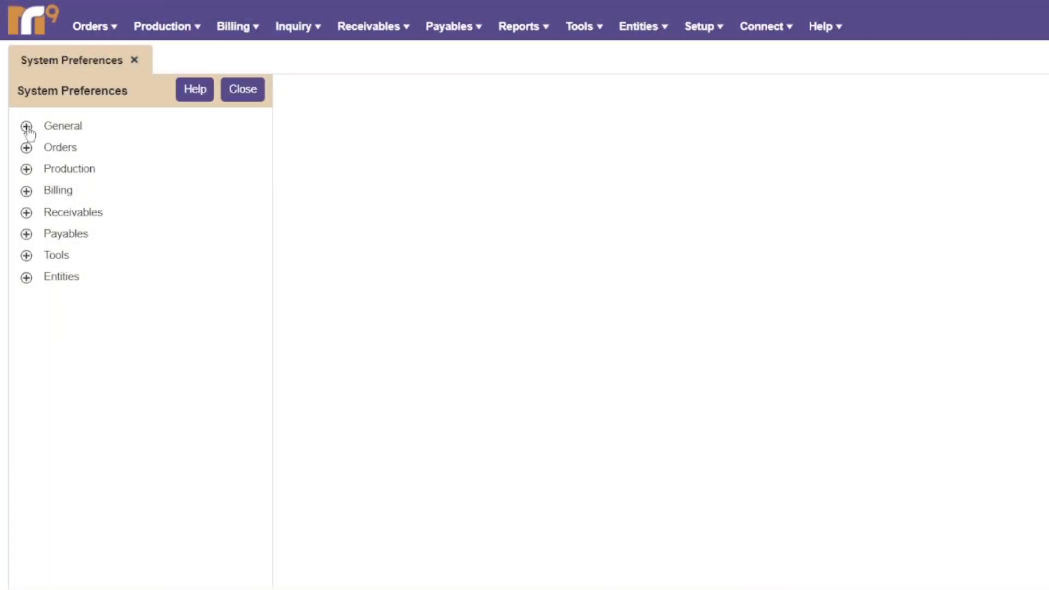
# Open the General > Email sender settings and begin a blank new sender email form.
pyautogui.click(27, 127)
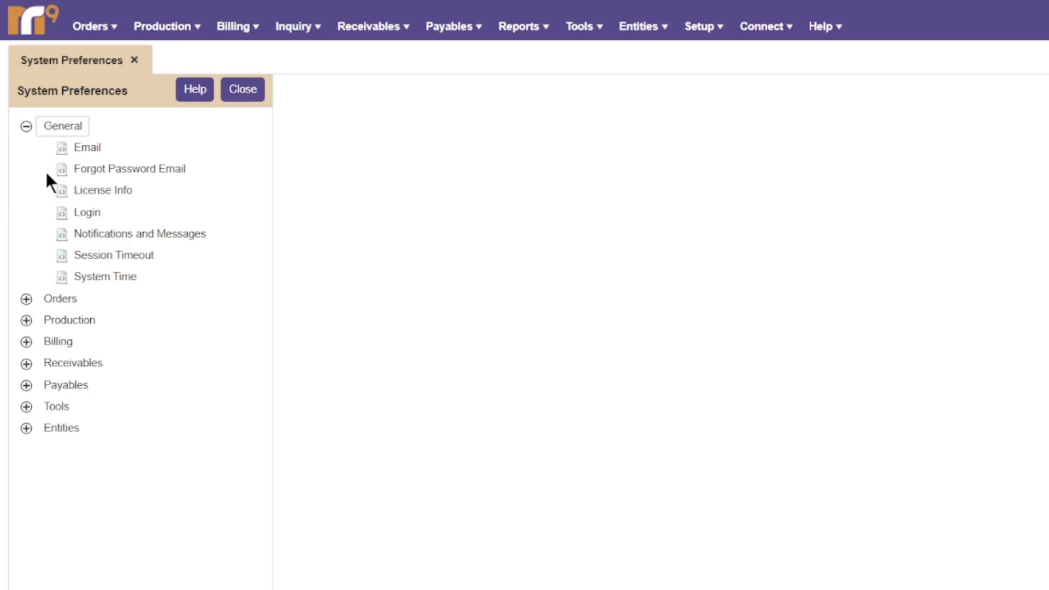
pyautogui.click(97, 151)
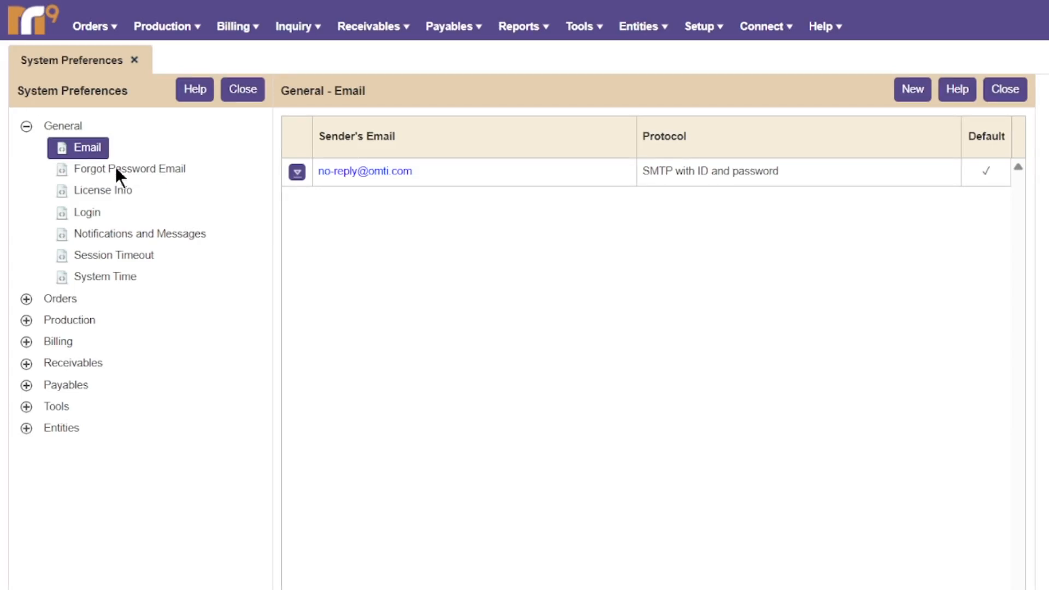
pyautogui.click(910, 90)
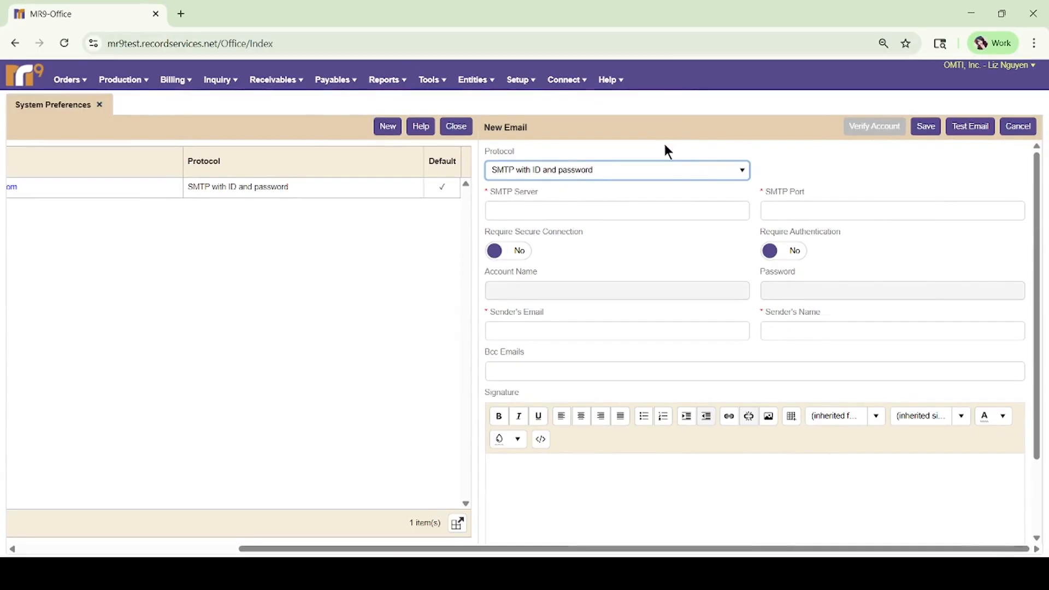
pyautogui.click(663, 172)
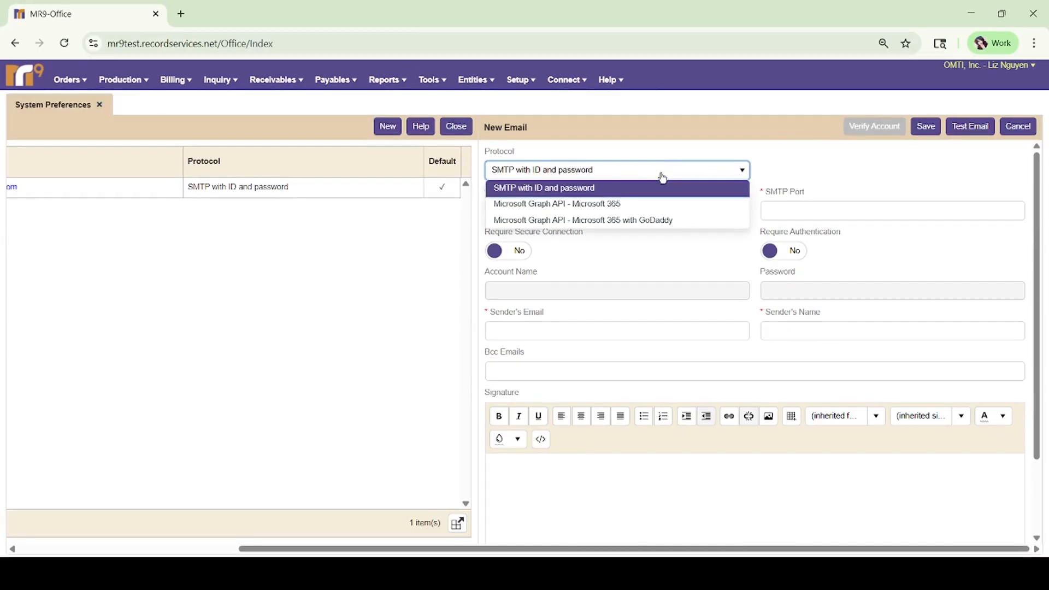
pyautogui.click(663, 177)
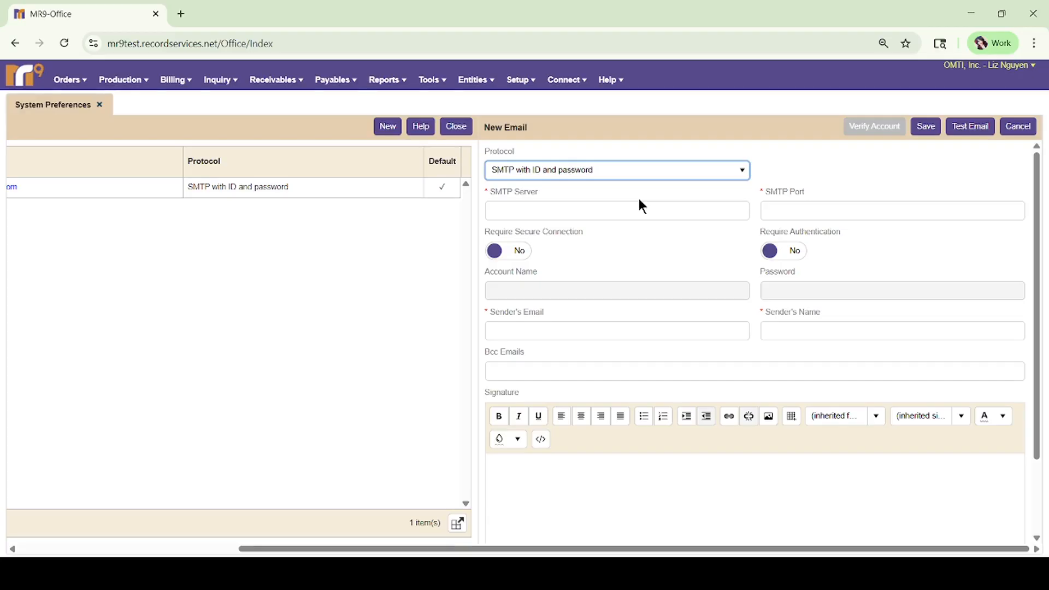
pyautogui.click(635, 214)
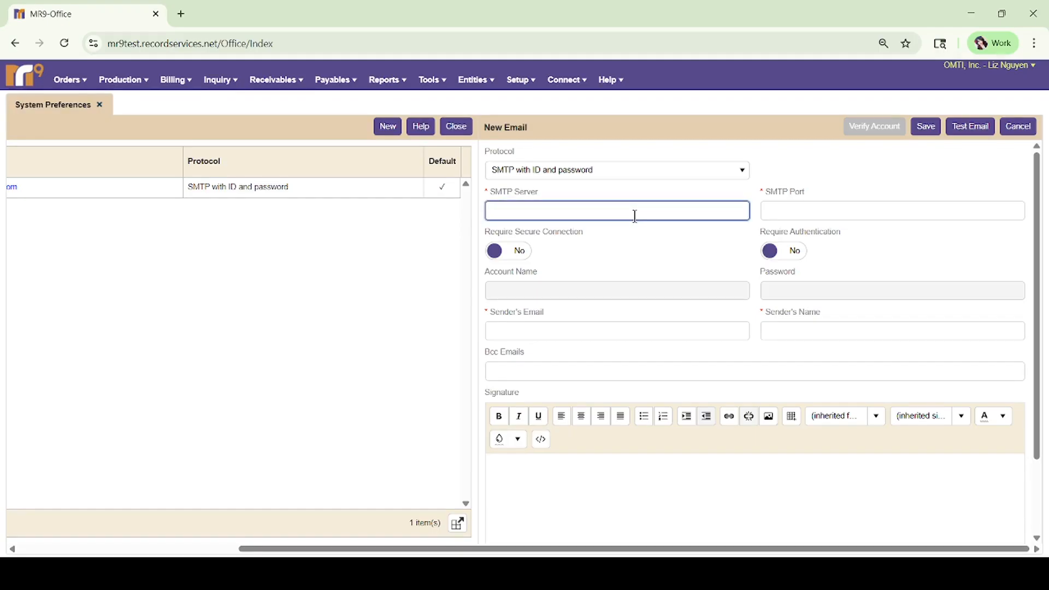
# Enter SMTP server smtp.gmail.com, port 587, and turn on secure connection and authentication.
pyautogui.write('smtp.gmail.com')
pyautogui.click(819, 210)
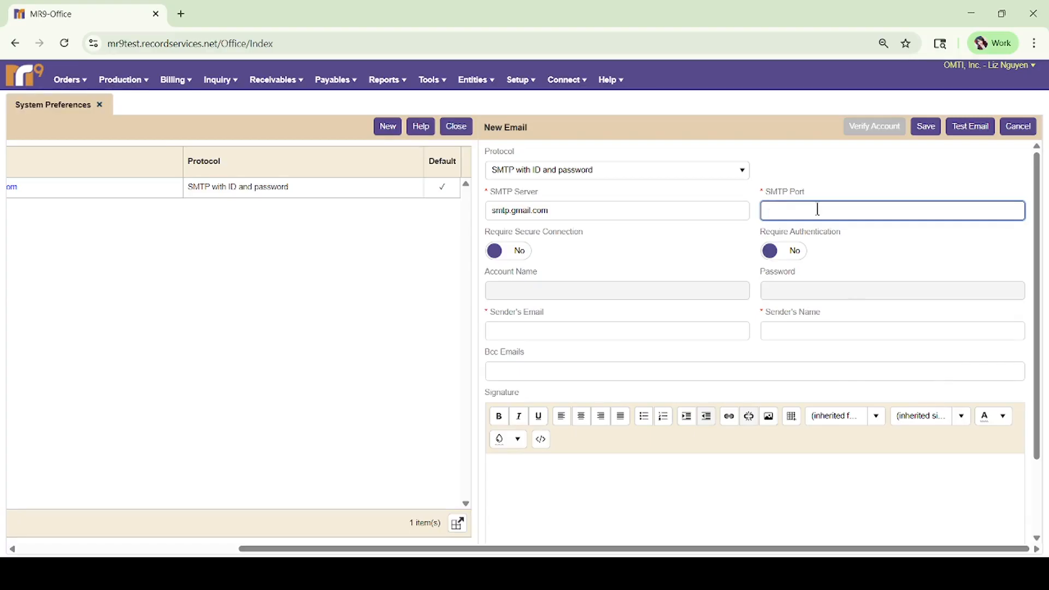
pyautogui.write('587')
pyautogui.click(549, 247)
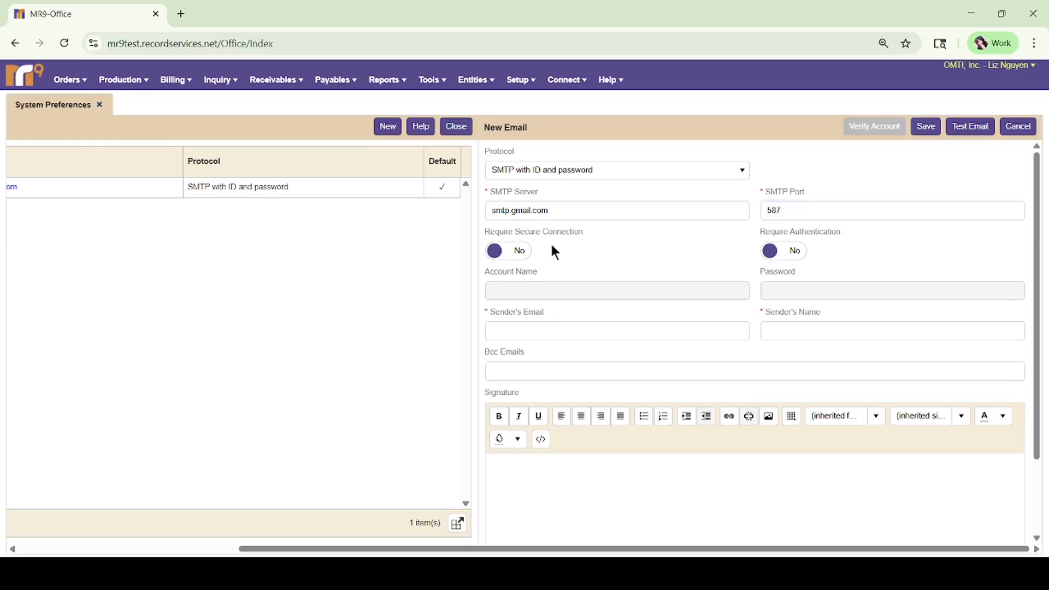
pyautogui.click(522, 256)
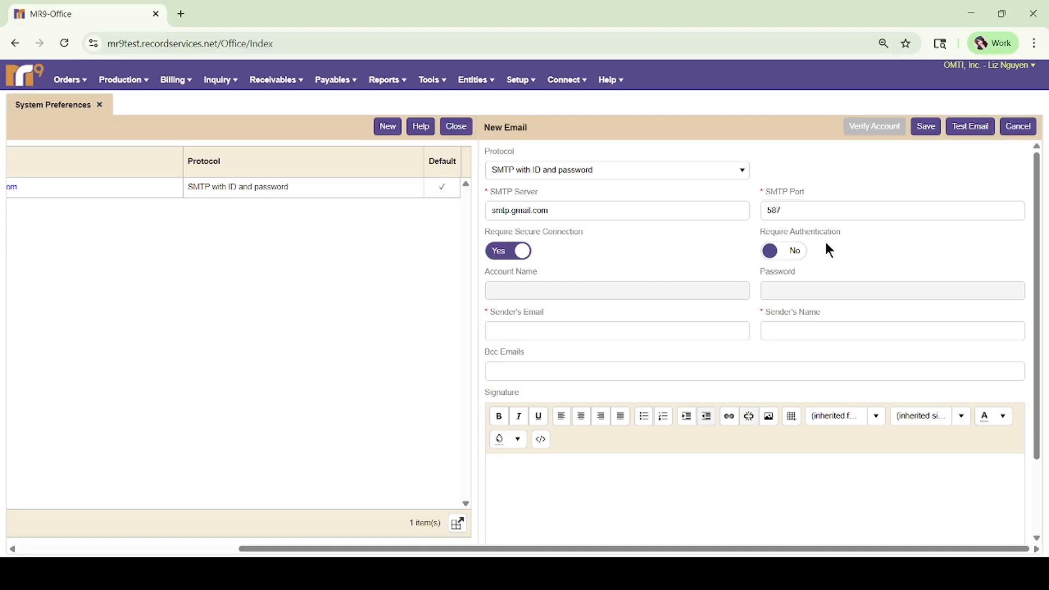
pyautogui.click(795, 251)
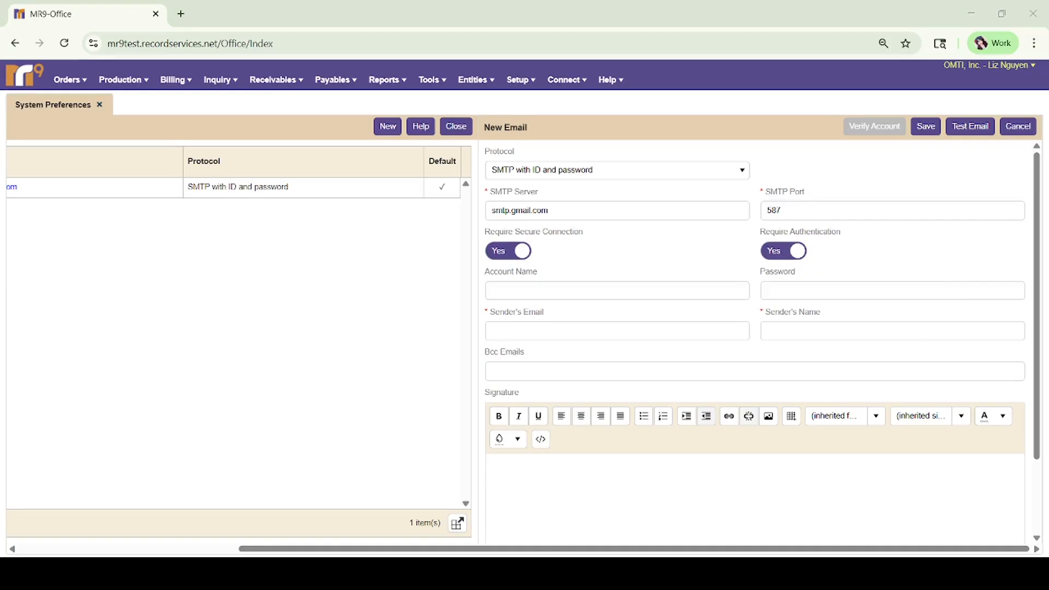
pyautogui.click(570, 293)
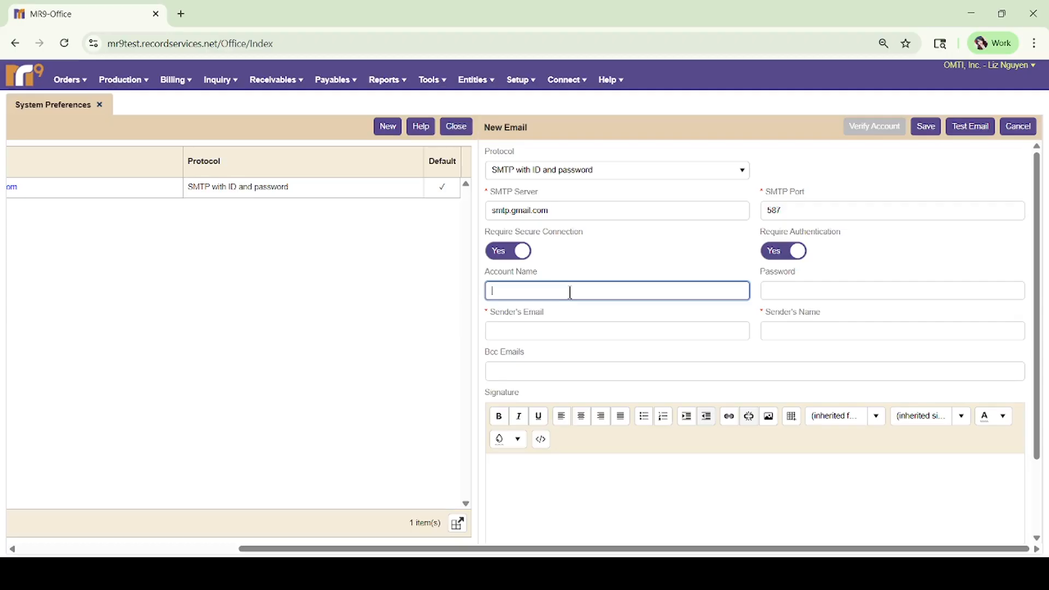
# Fill in the account login e-mail, password, sender's e-mail address and sender's name.
pyautogui.hotkey('ctrl', 'v')
pyautogui.click(786, 287)
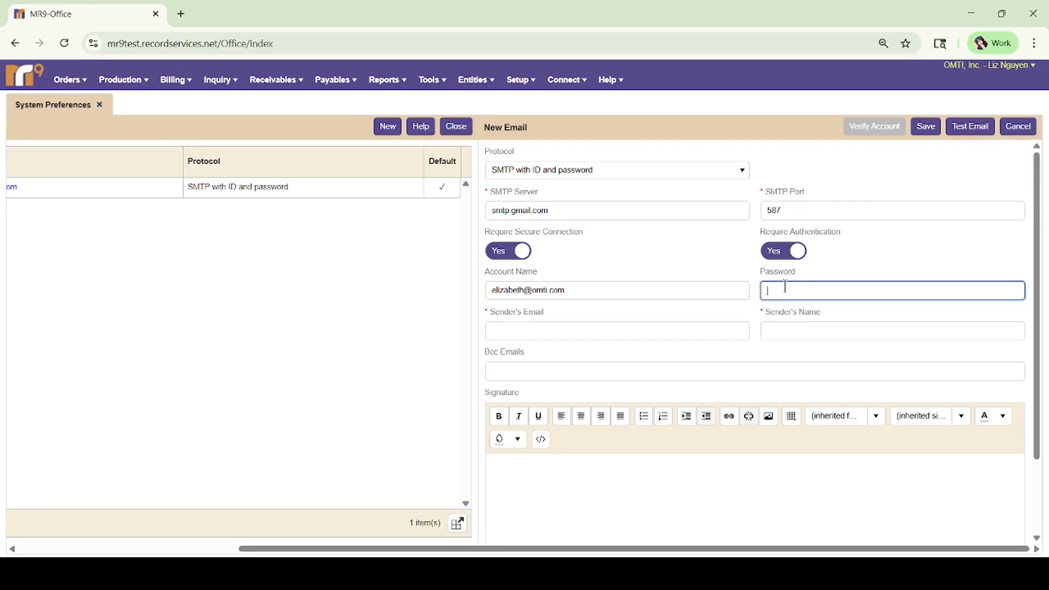
pyautogui.write('•••••••••')
pyautogui.click(612, 324)
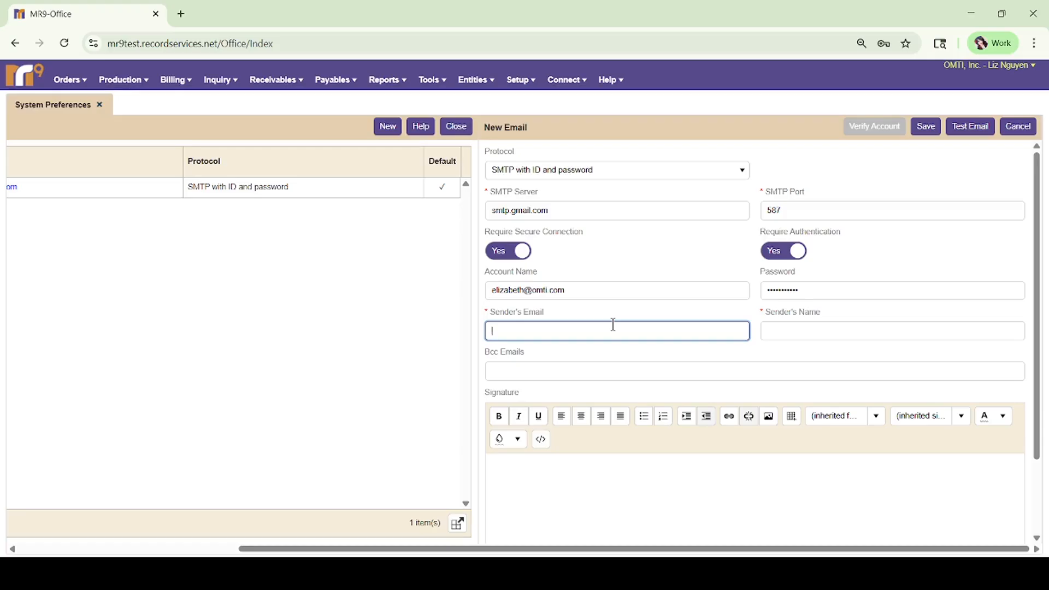
pyautogui.hotkey('ctrl', 'v')
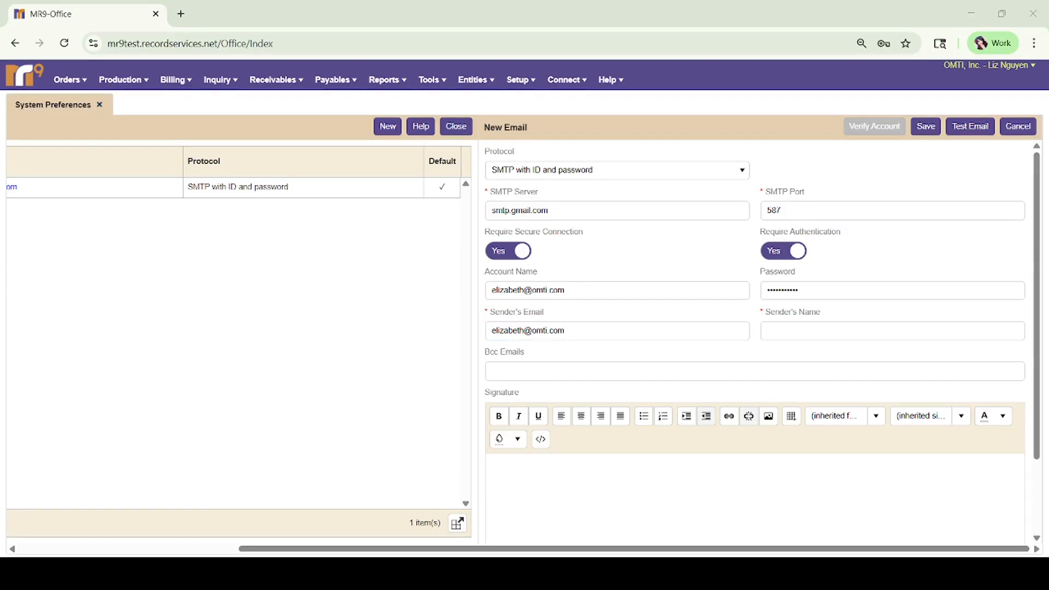
pyautogui.click(798, 326)
pyautogui.click(702, 372)
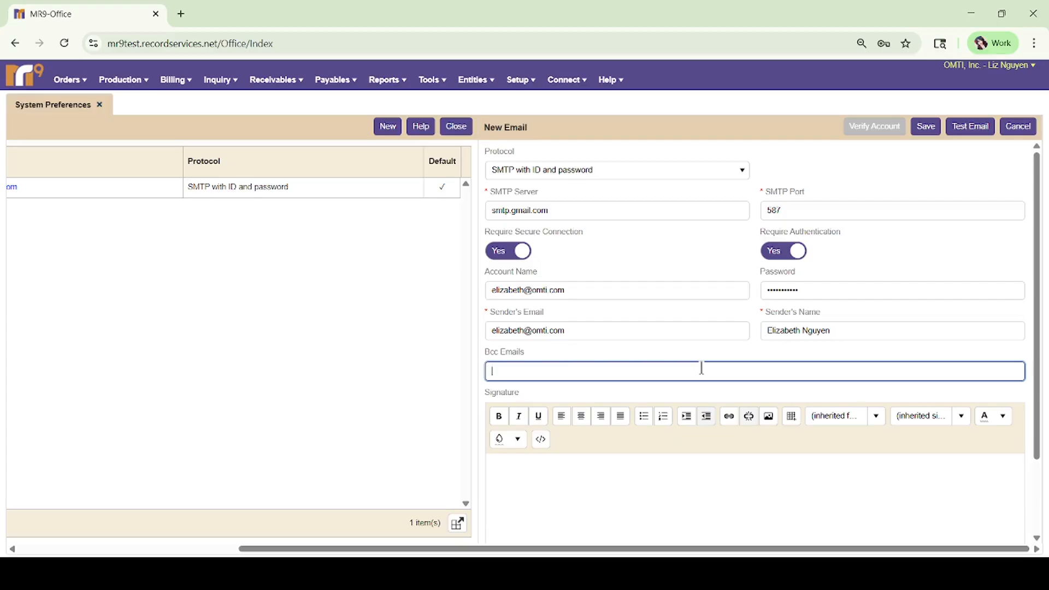
# Set the new smtp.gmail.com account as the default sender and save it.
pyautogui.click(572, 483)
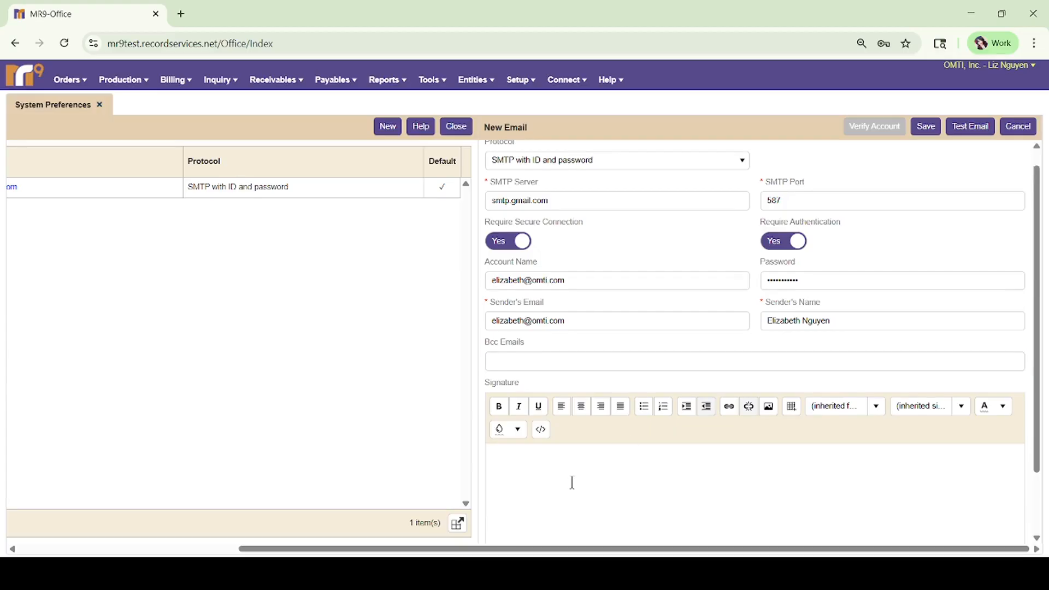
pyautogui.scroll(-1, 572, 483)
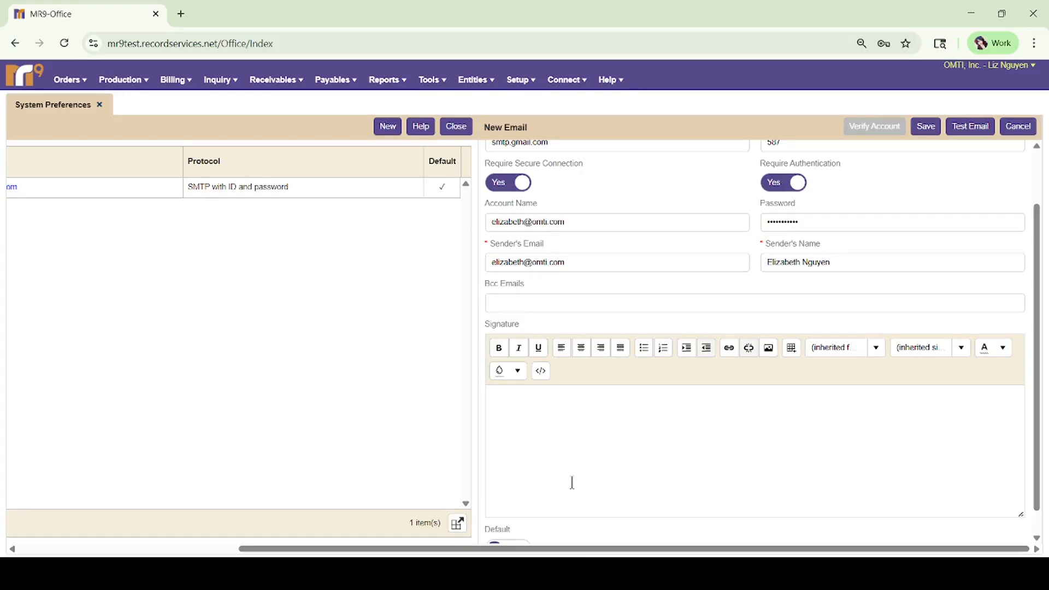
pyautogui.scroll(-1, 577, 509)
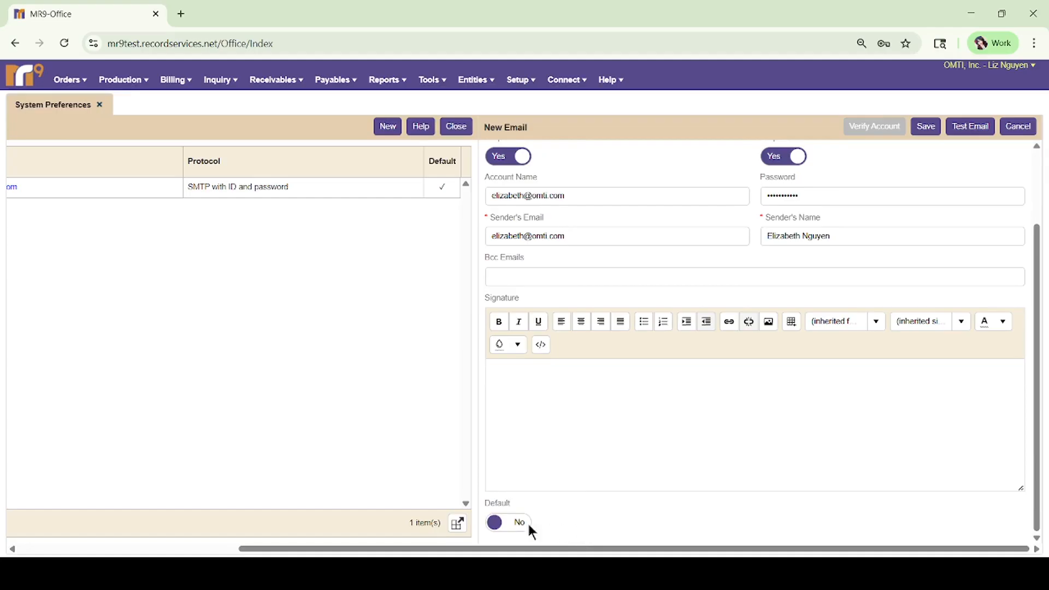
pyautogui.click(512, 526)
pyautogui.click(926, 127)
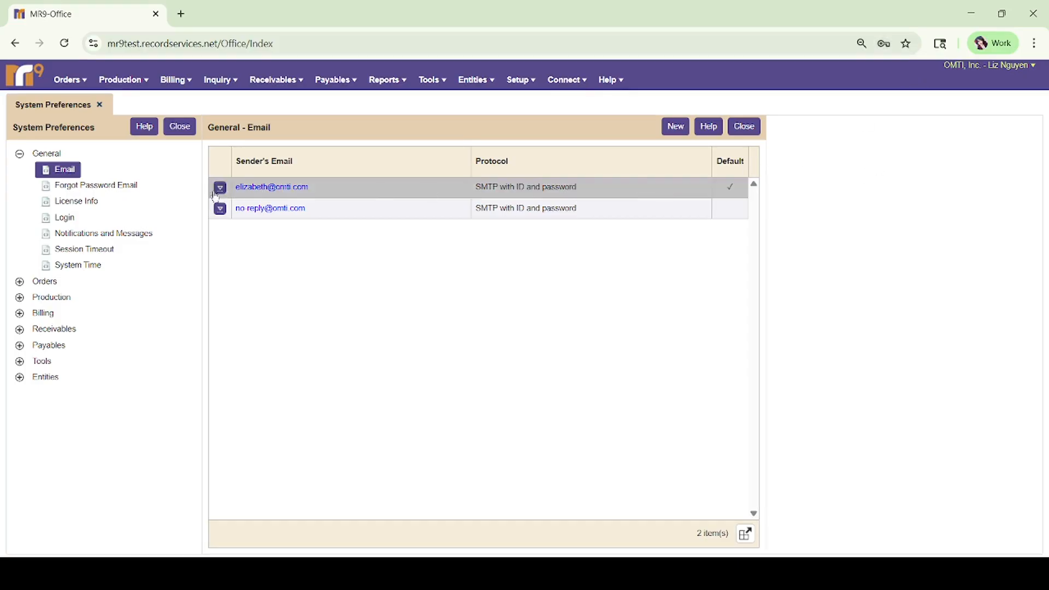
pyautogui.click(260, 190)
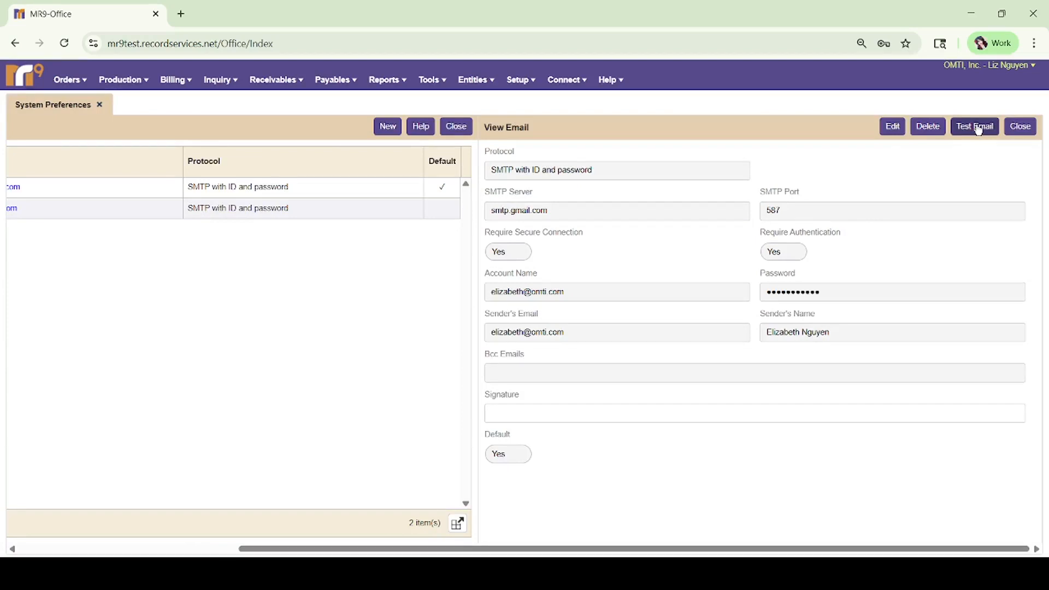
pyautogui.click(1020, 127)
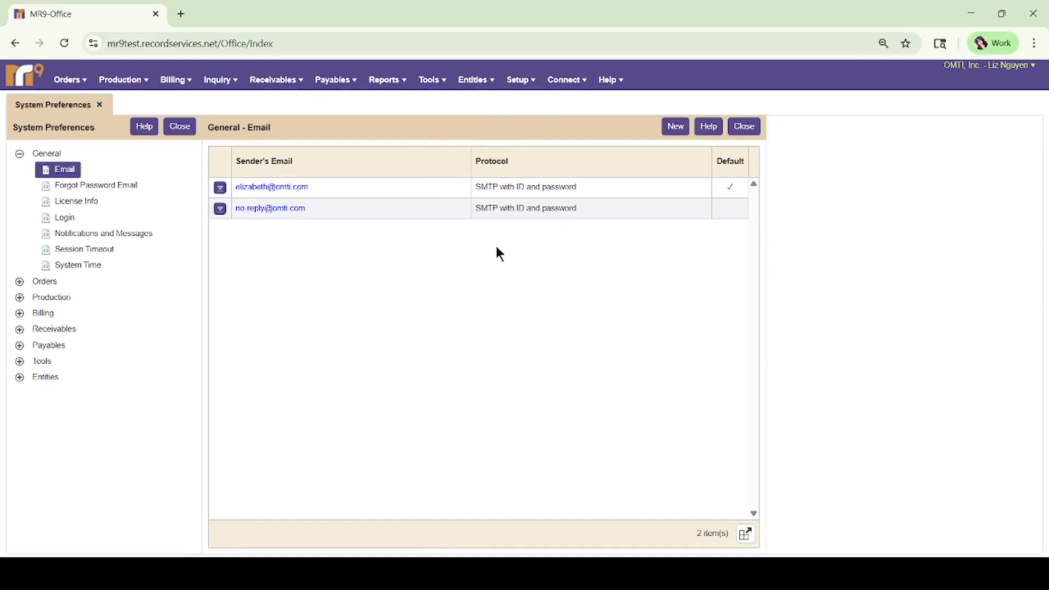
# Start another sender form with protocol Microsoft Graph API - Microsoft 365.
pyautogui.click(675, 126)
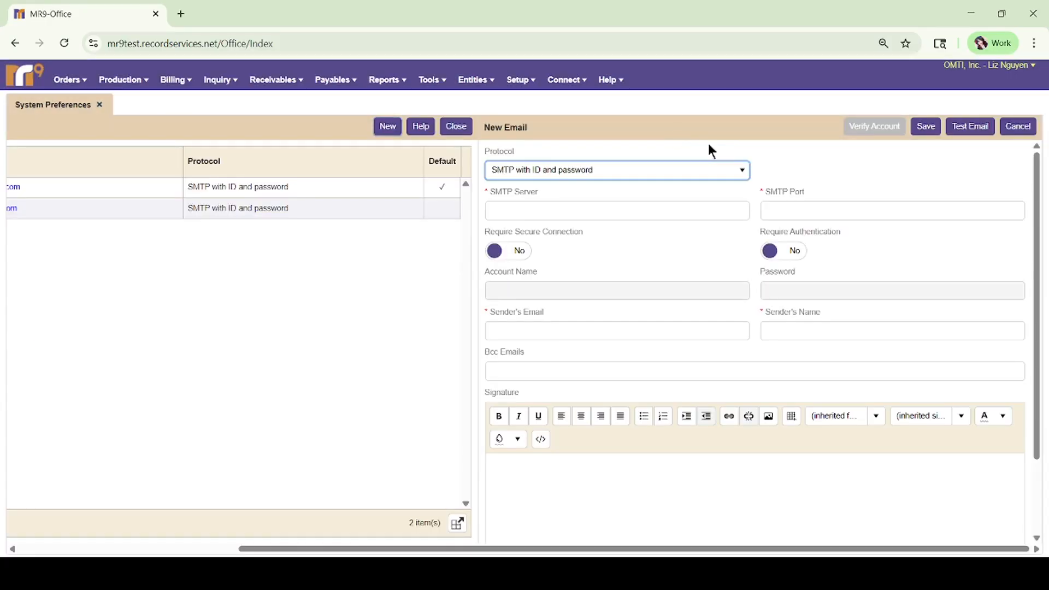
pyautogui.click(738, 170)
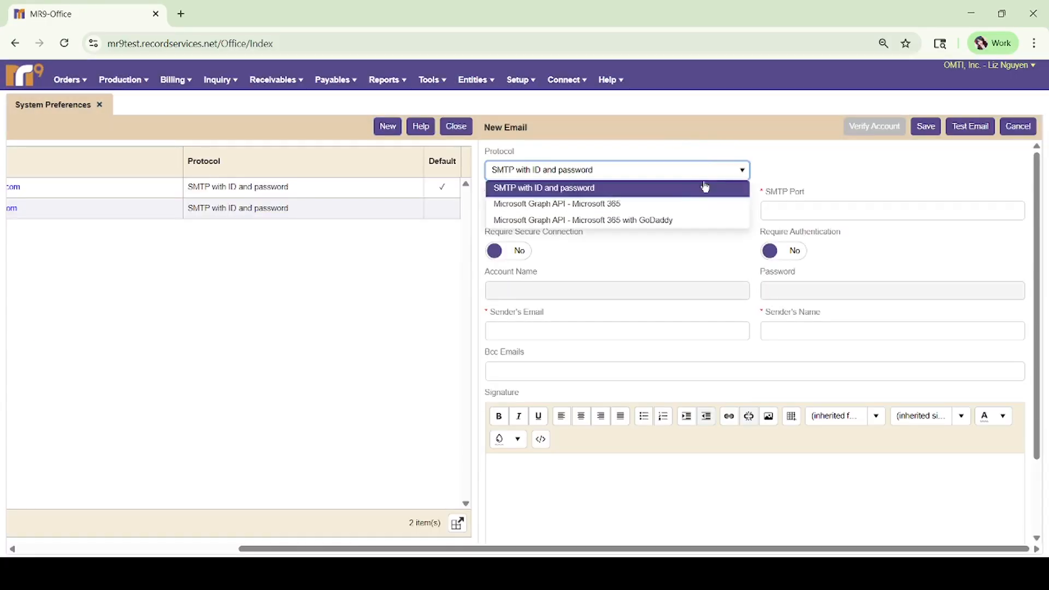
pyautogui.click(665, 211)
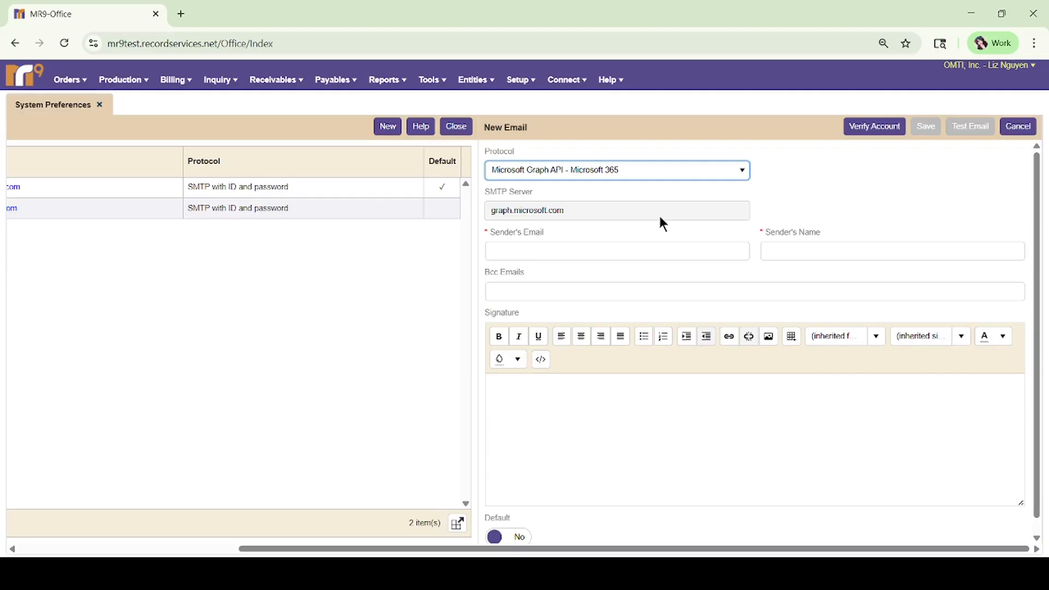
# Enter the sender's e-mail address and sender's name on the Microsoft 365 form.
pyautogui.click(623, 251)
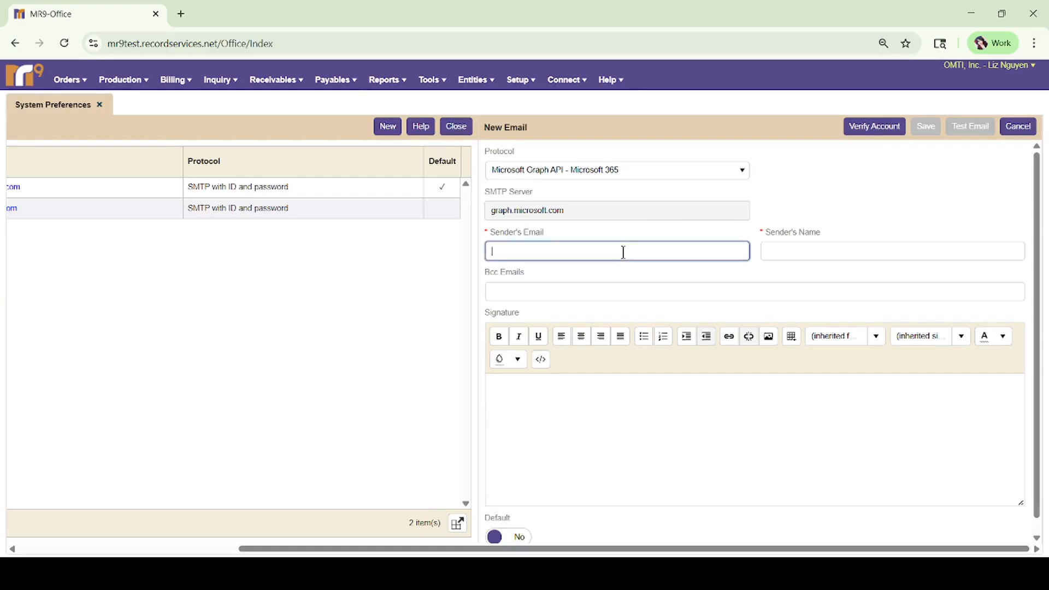
pyautogui.hotkey('ctrl', 'v')
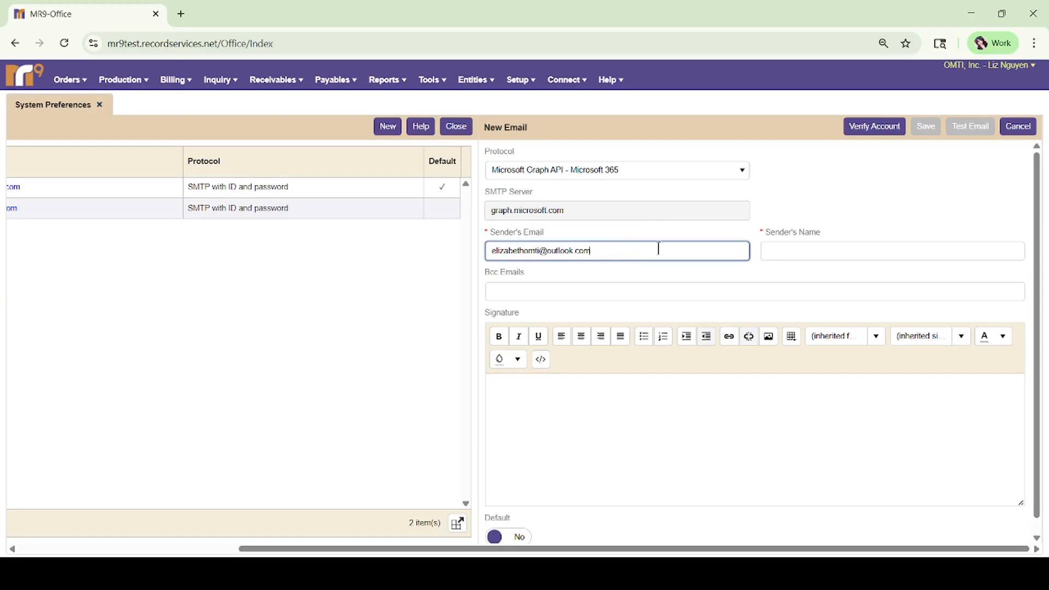
pyautogui.click(822, 251)
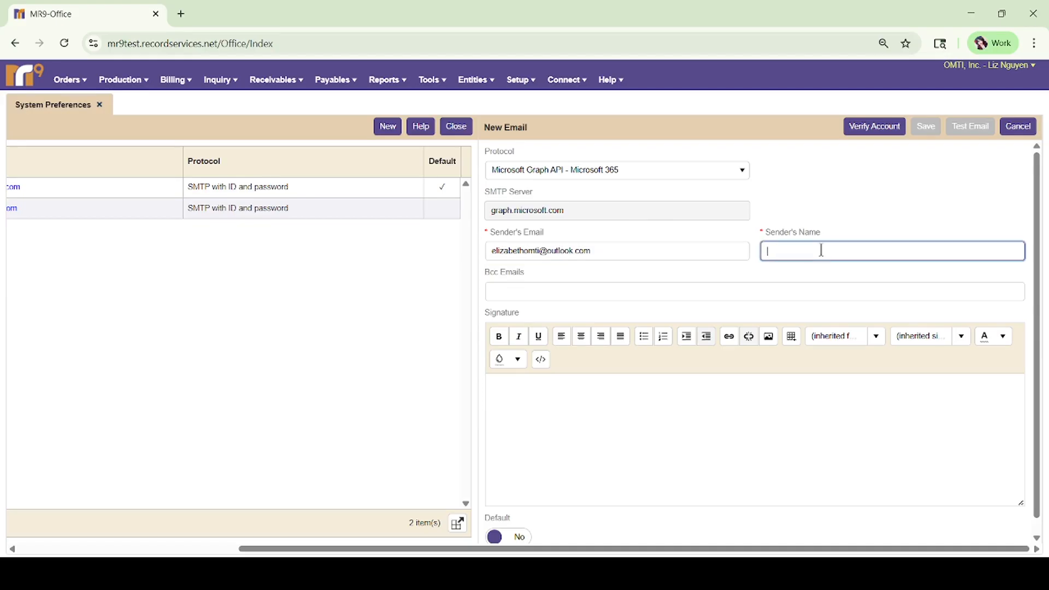
pyautogui.write('Liz')
pyautogui.click(760, 294)
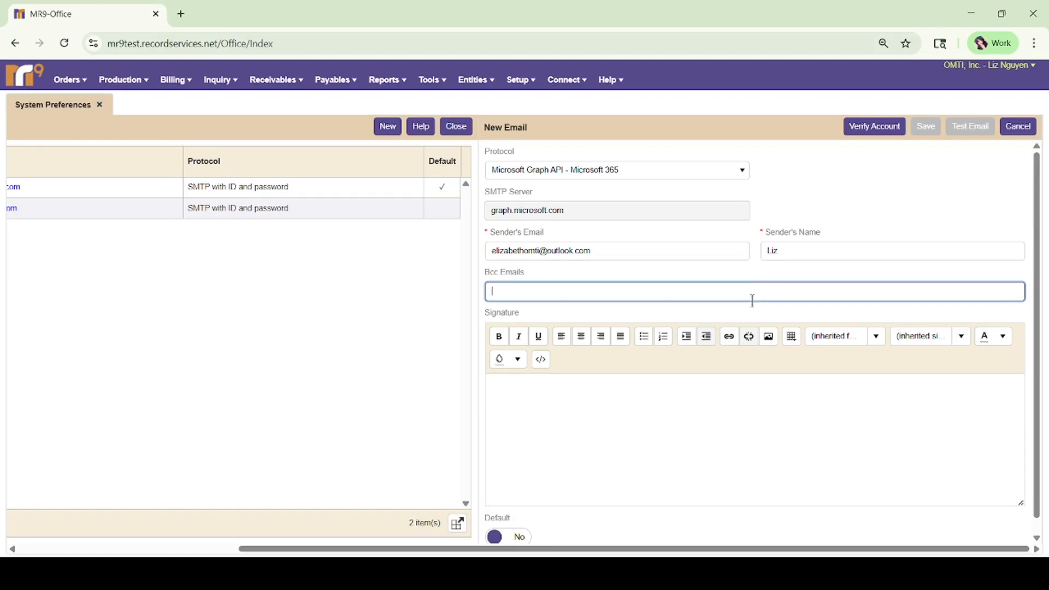
pyautogui.click(682, 406)
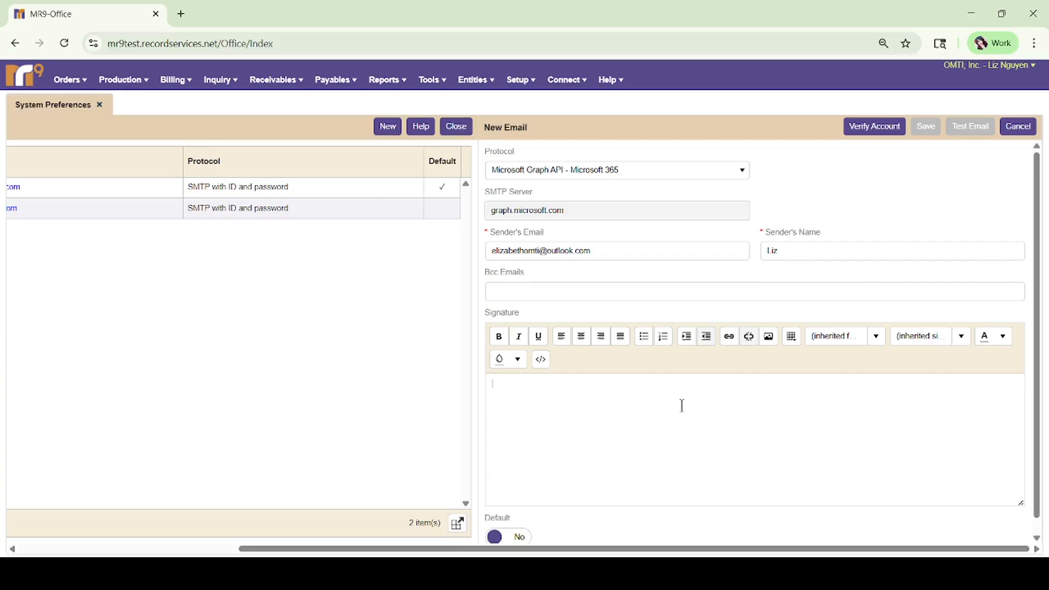
pyautogui.scroll(-1, 643, 438)
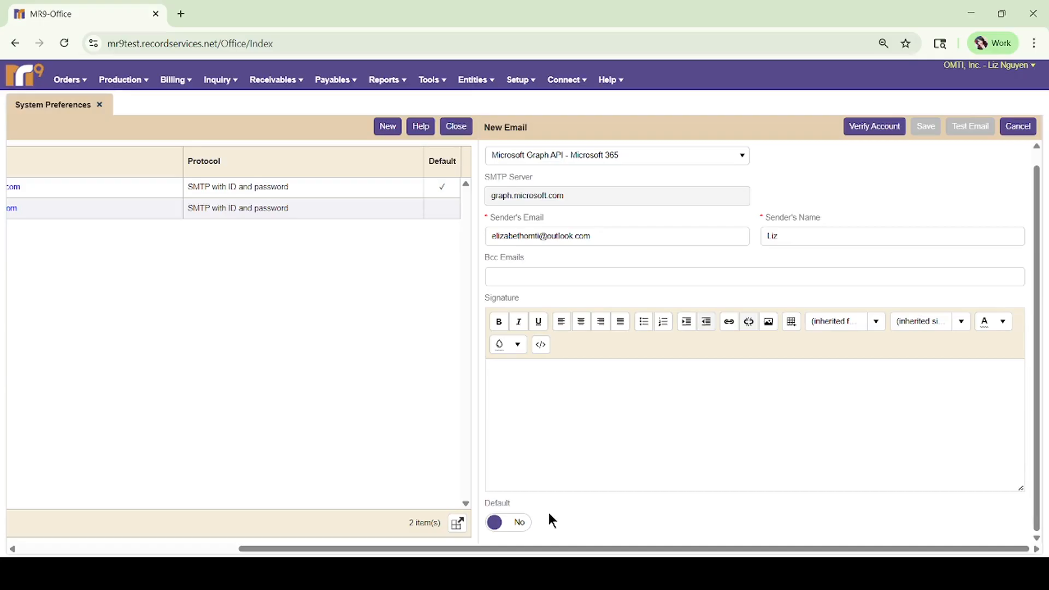
# Verify the Microsoft 365 sender, grant mail permissions, save it, and begin another new sender.
pyautogui.click(875, 126)
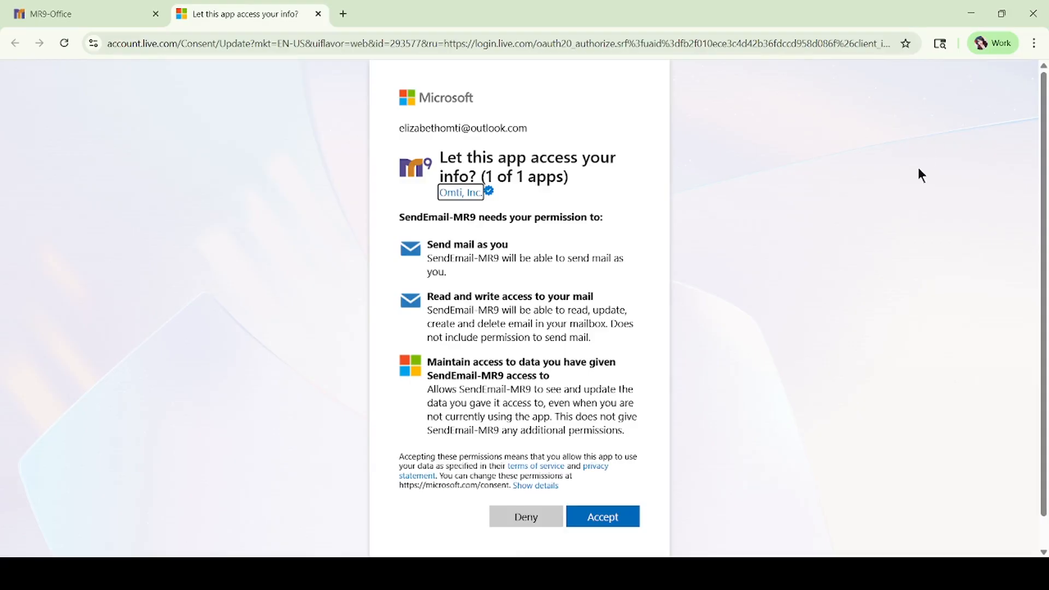
pyautogui.click(624, 518)
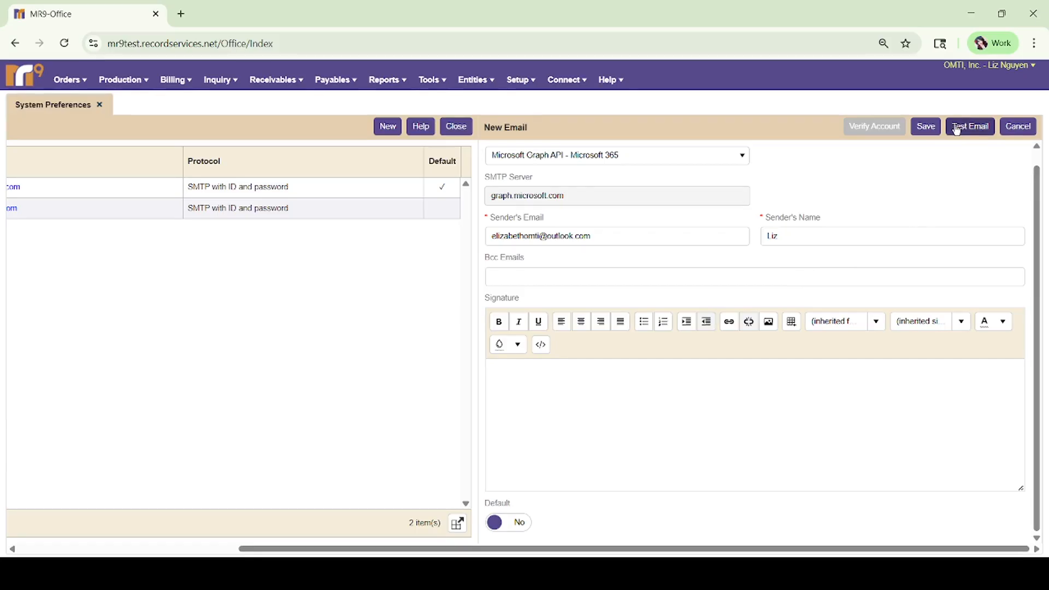
pyautogui.click(919, 130)
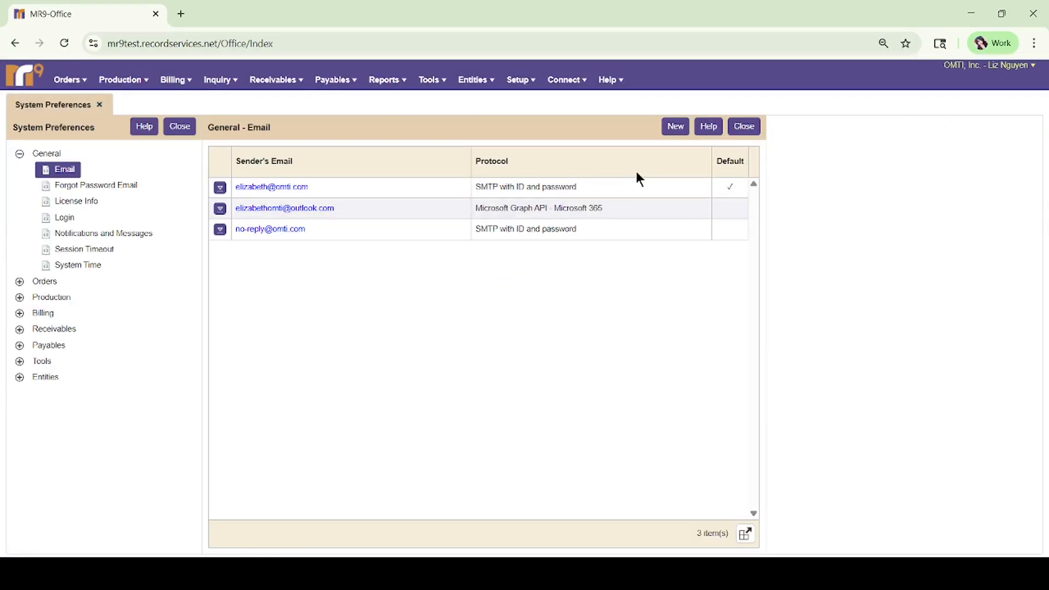
pyautogui.click(674, 131)
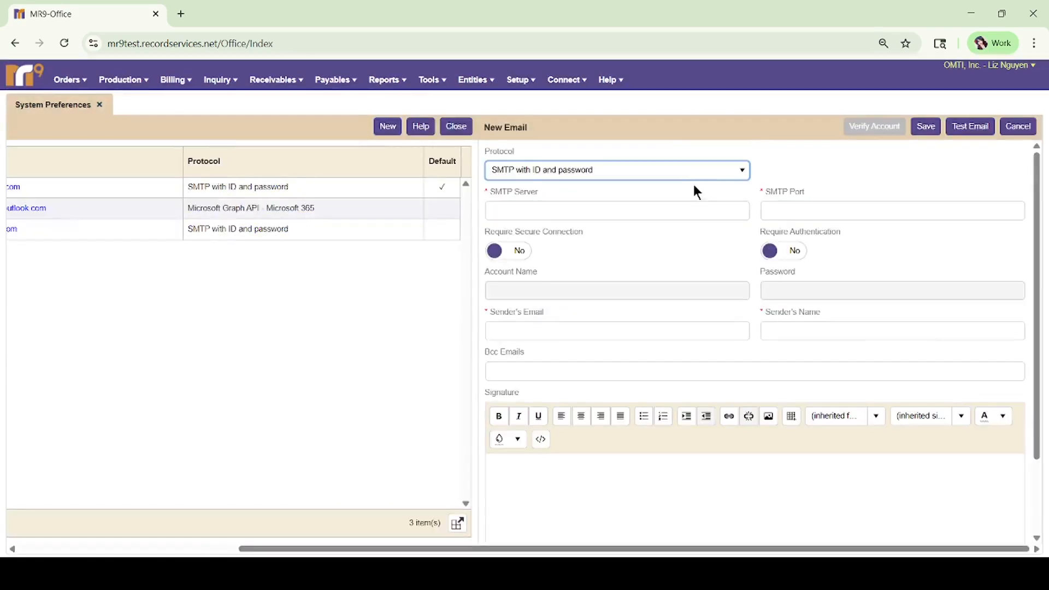
# Choose protocol Microsoft Graph API - Microsoft 365 with GoDaddy, then cancel the form.
pyautogui.click(700, 173)
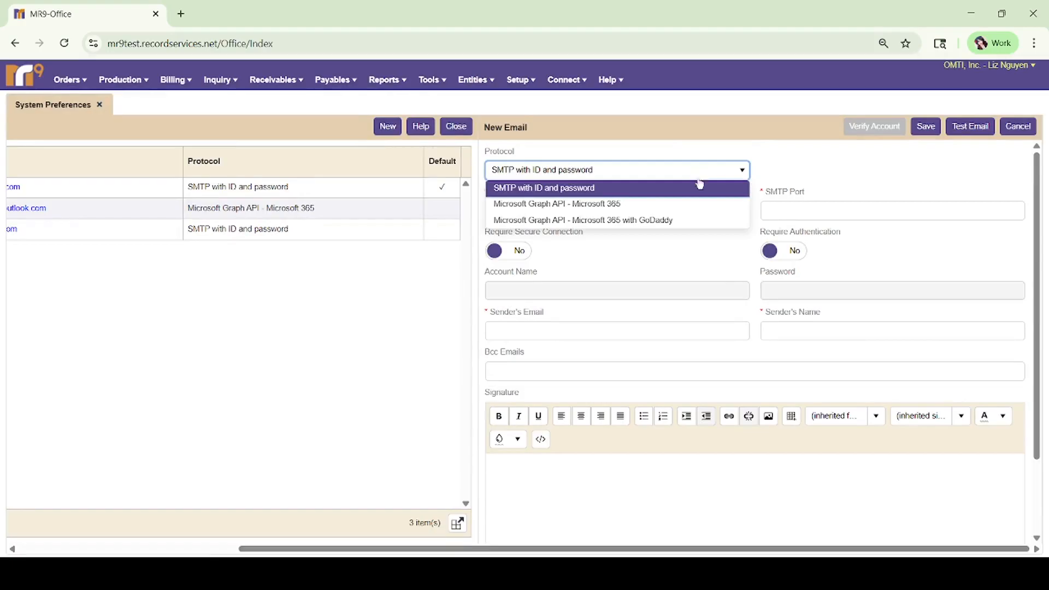
pyautogui.click(673, 220)
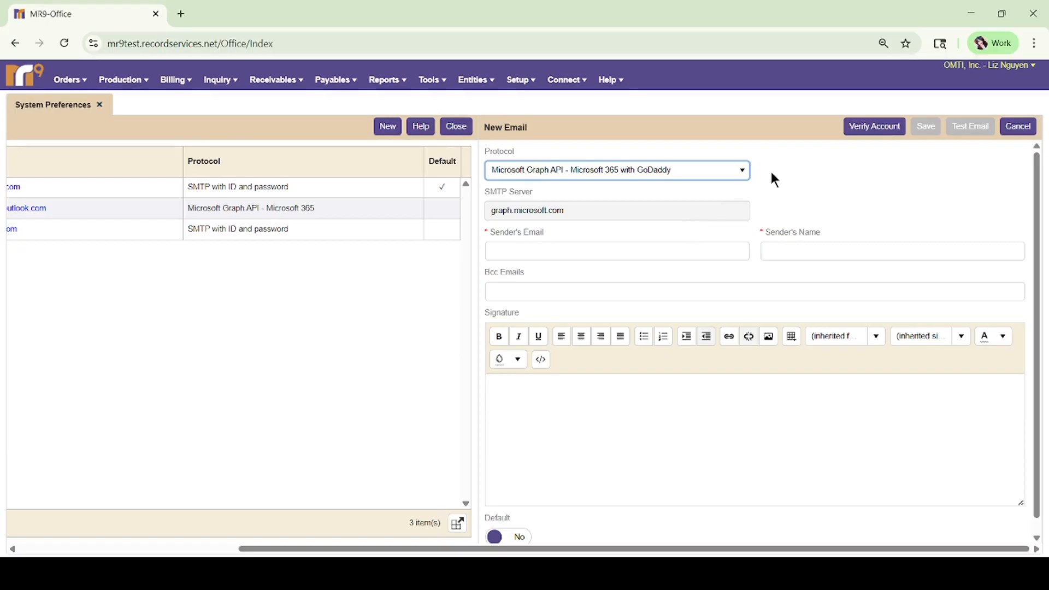
pyautogui.click(1028, 126)
# Confirm discarding the unsaved sender and view the Forgot Password Email template.
pyautogui.click(444, 340)
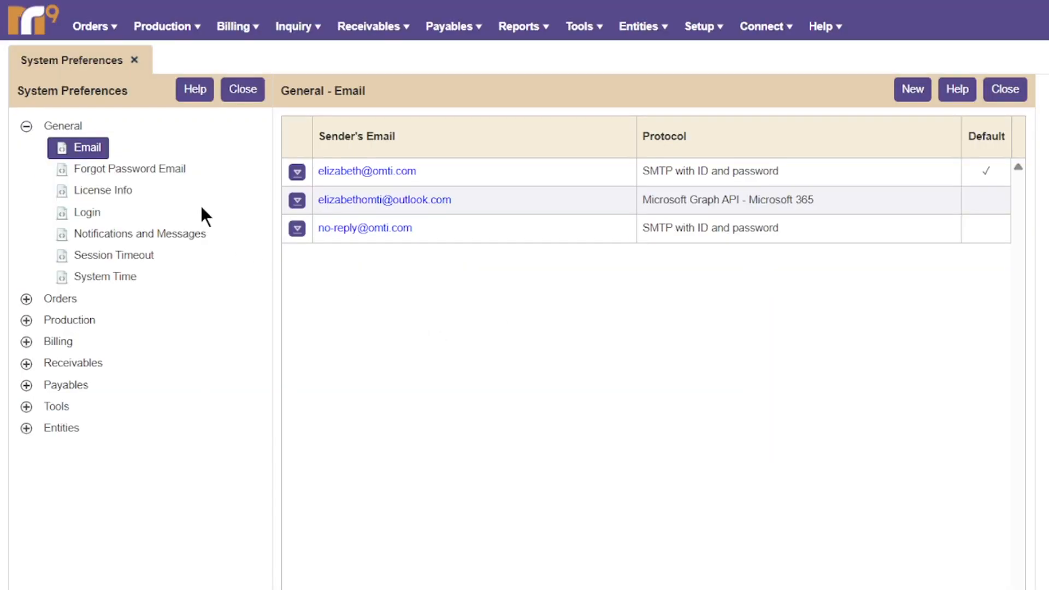
pyautogui.click(159, 168)
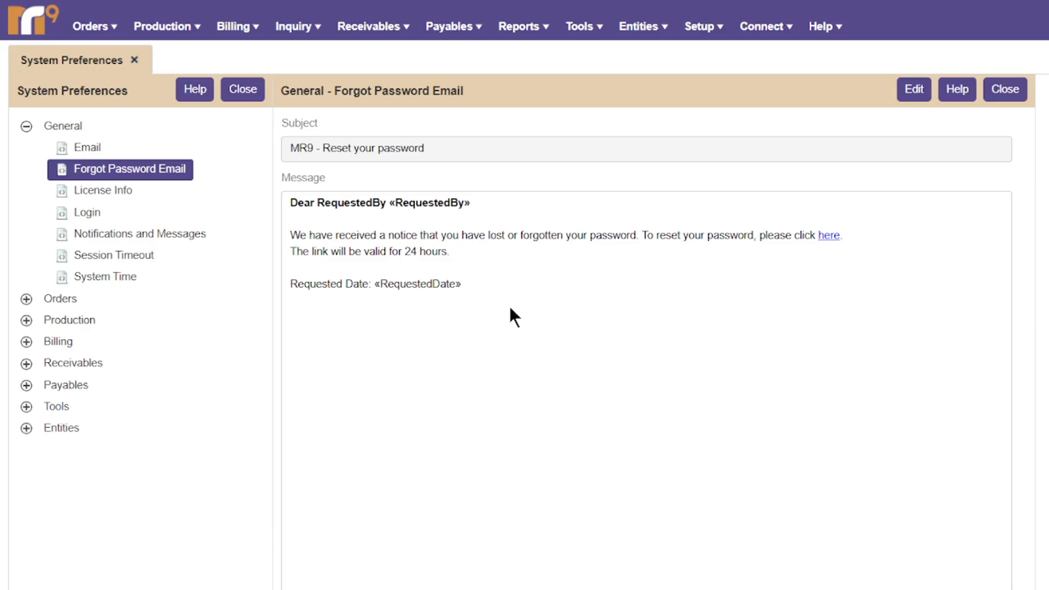
pyautogui.click(915, 91)
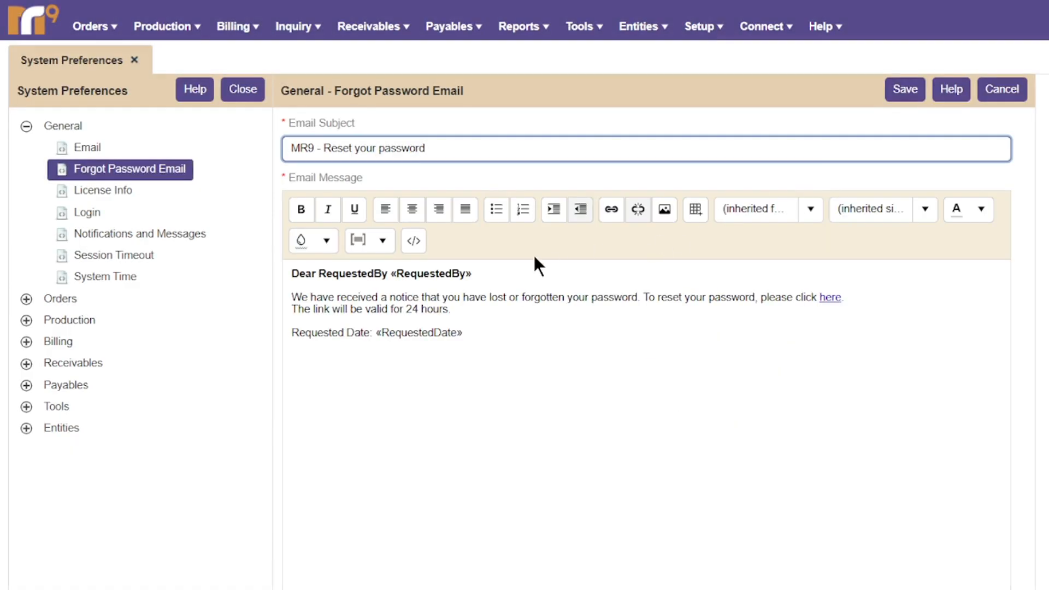
pyautogui.click(382, 242)
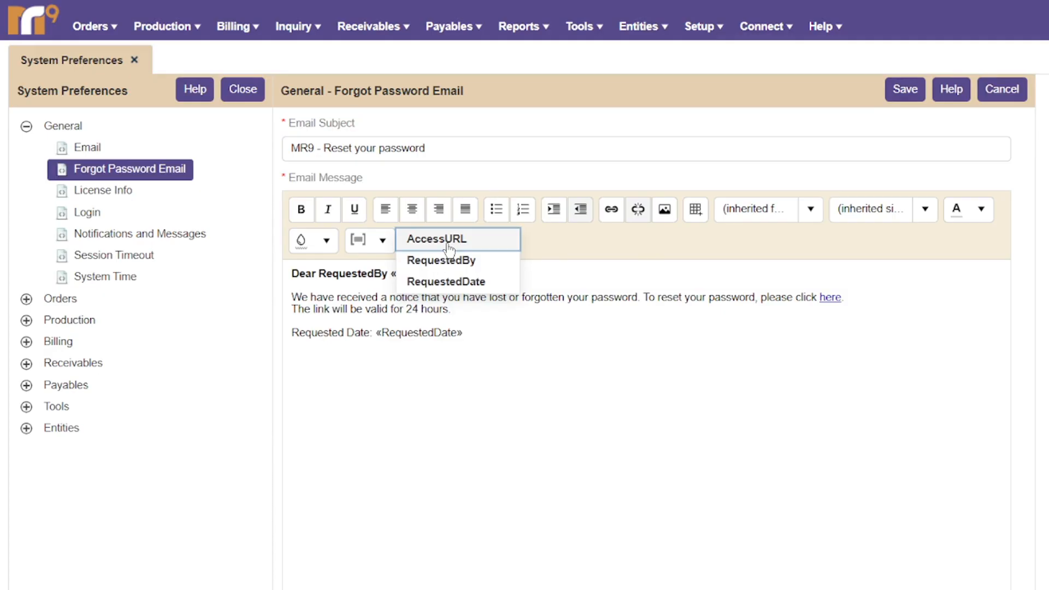
pyautogui.click(534, 376)
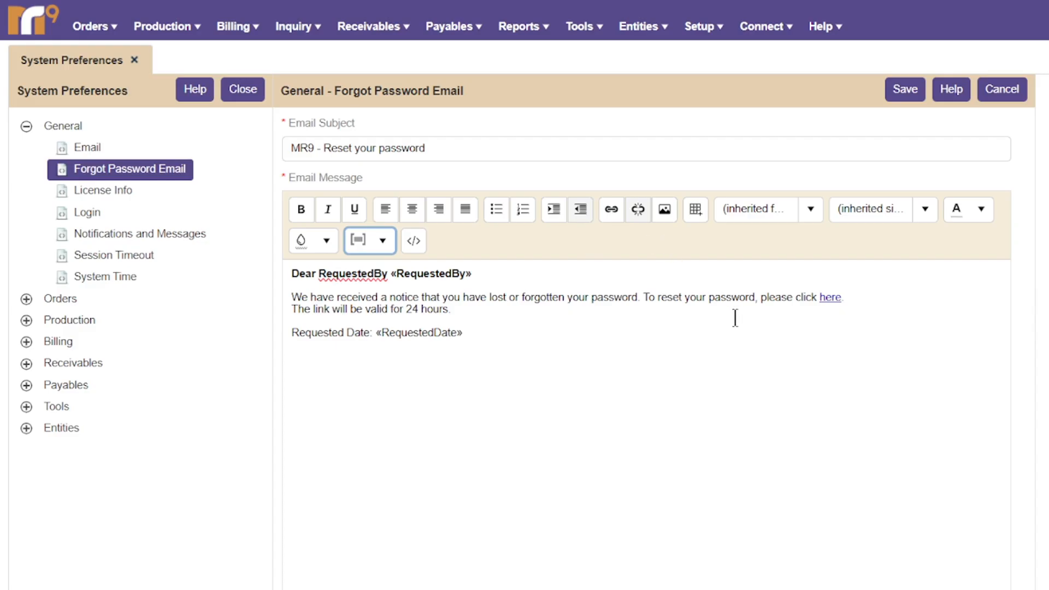
pyautogui.click(905, 90)
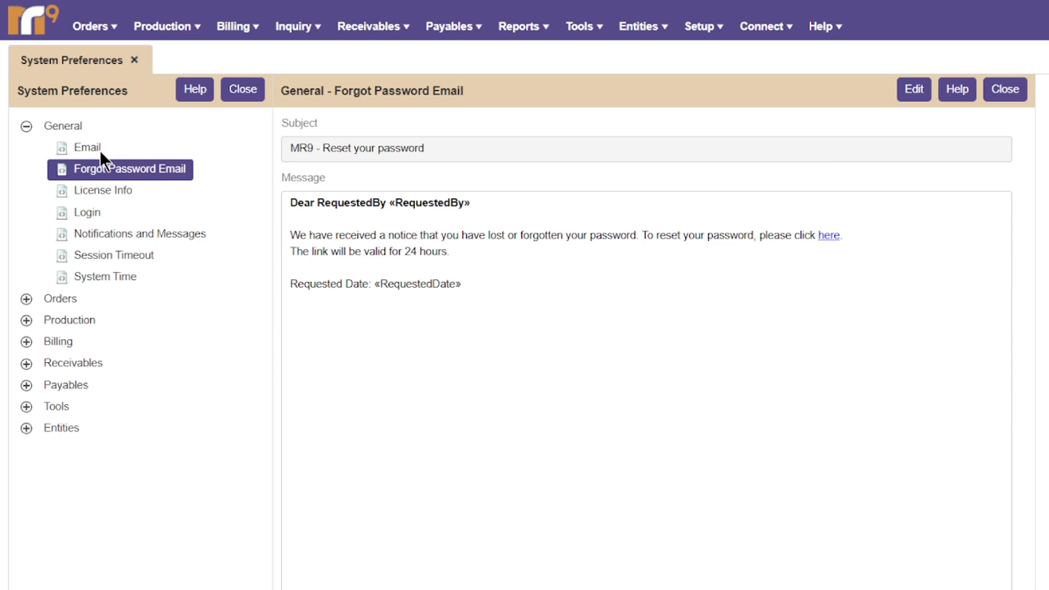
# Open License Info and back out of changing the 100 total licenses.
pyautogui.click(91, 198)
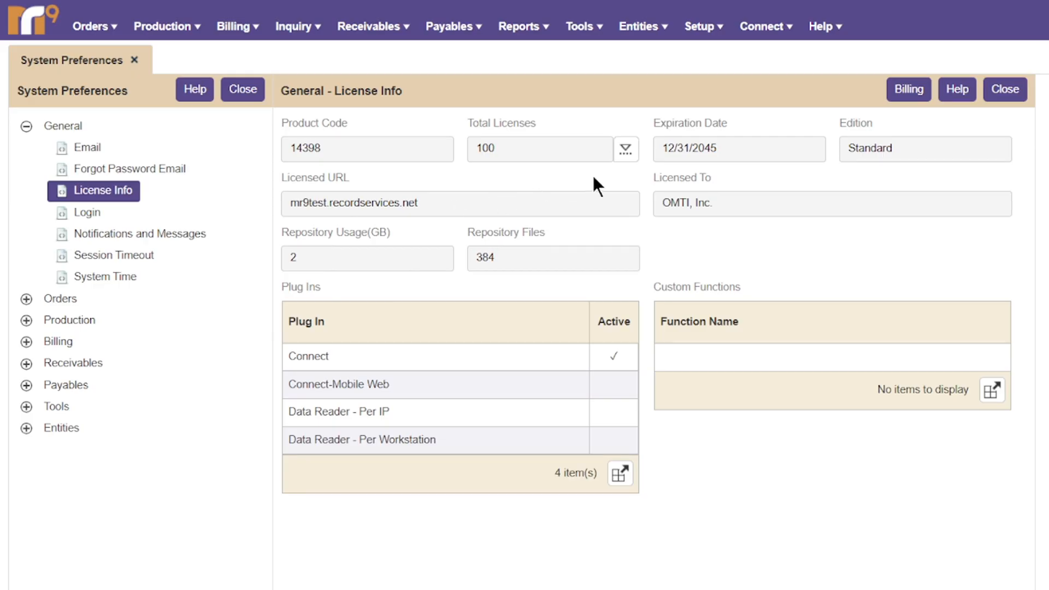
pyautogui.click(626, 158)
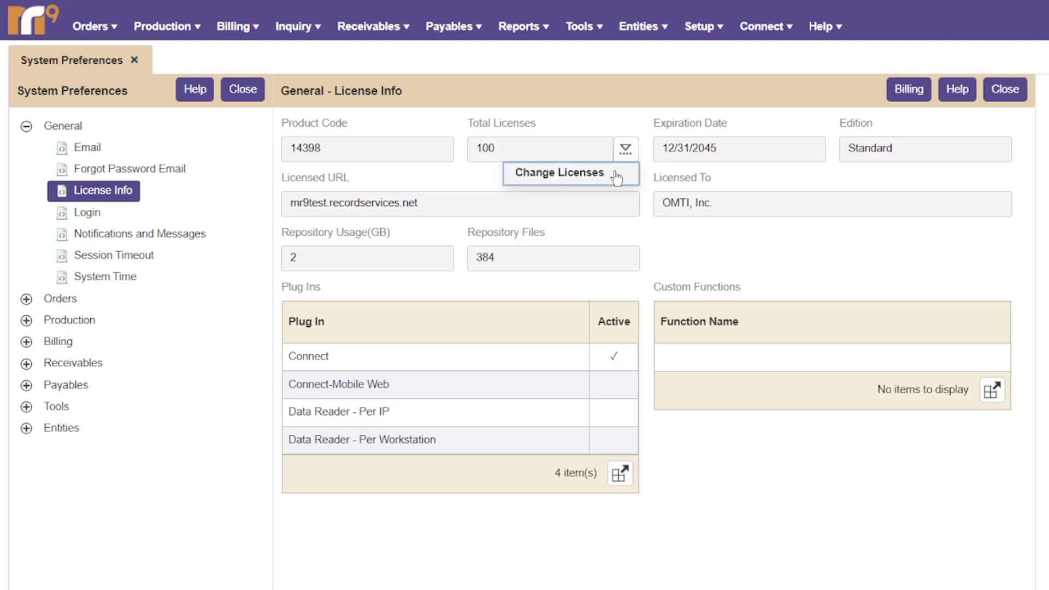
pyautogui.click(560, 173)
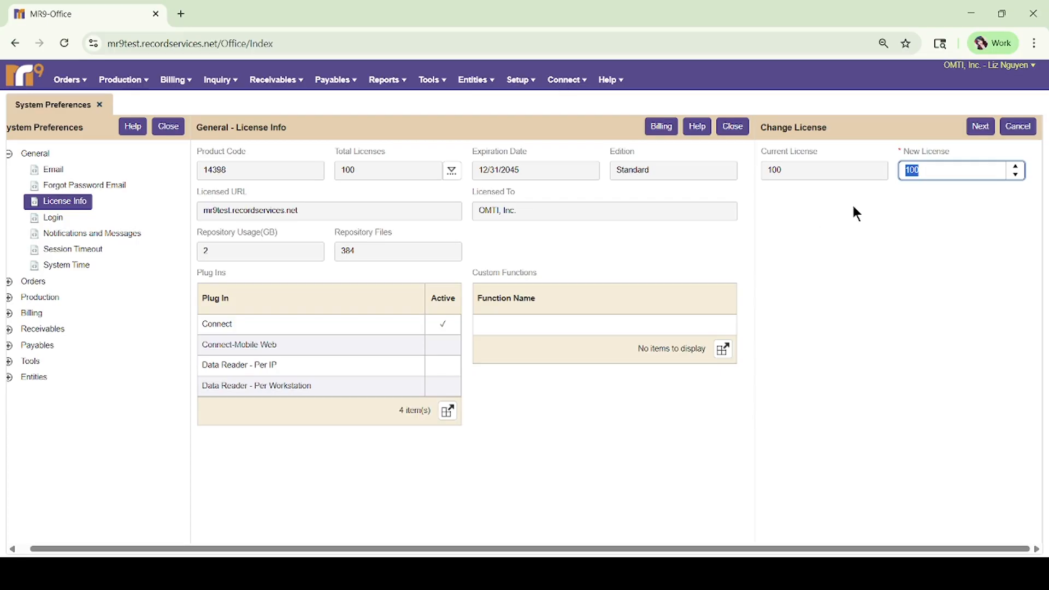
pyautogui.click(1020, 129)
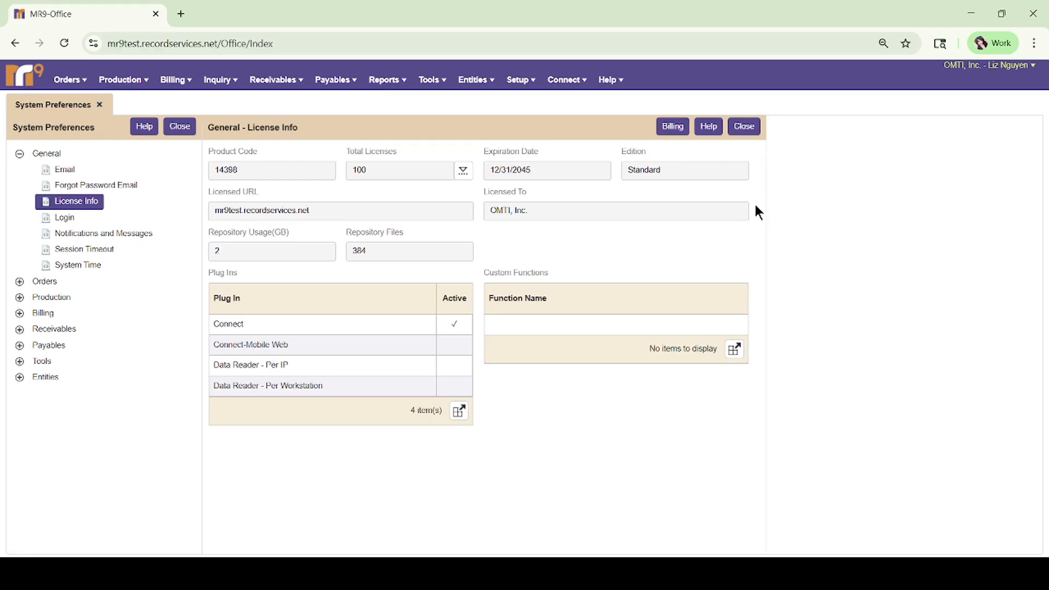
# View the billing invoices, cancel adding a payment method, and close the billing panel.
pyautogui.click(678, 129)
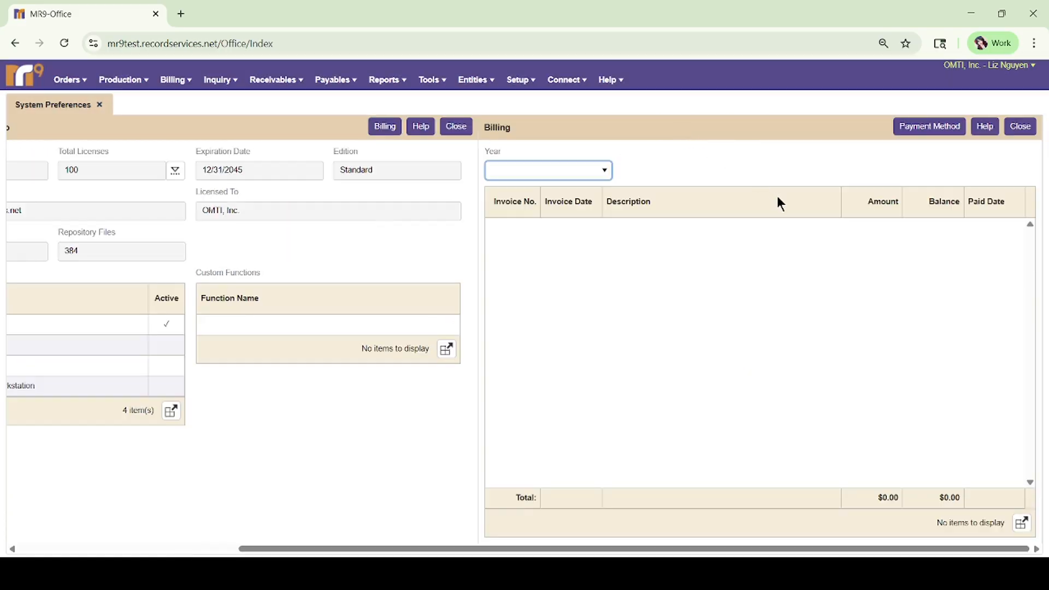
pyautogui.click(924, 129)
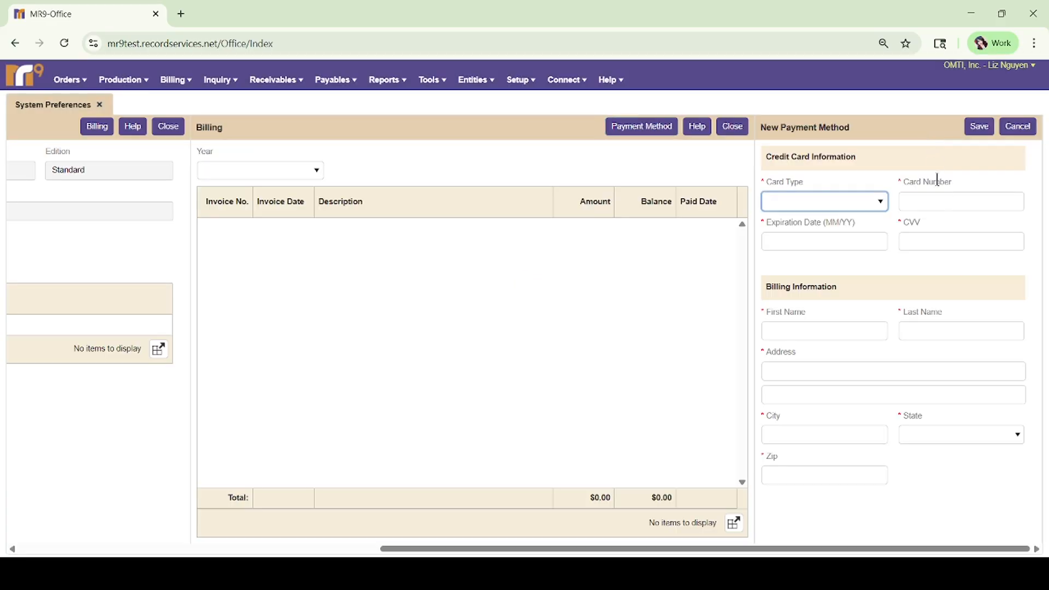
pyautogui.click(1018, 127)
pyautogui.click(1021, 128)
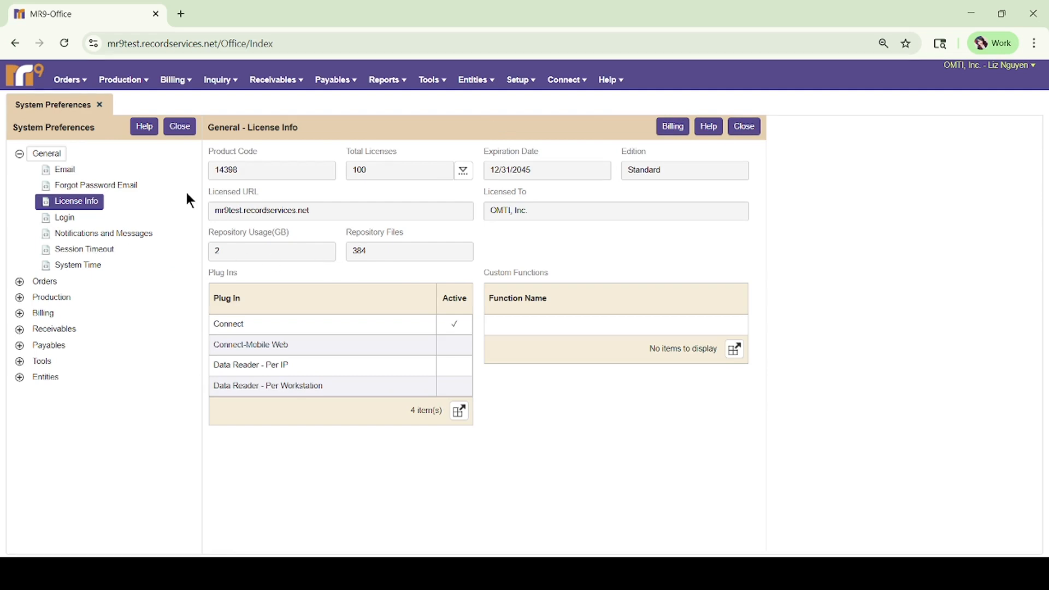
# Edit the Login settings, keep lockout at 3 tries, and require password complexity.
pyautogui.click(73, 217)
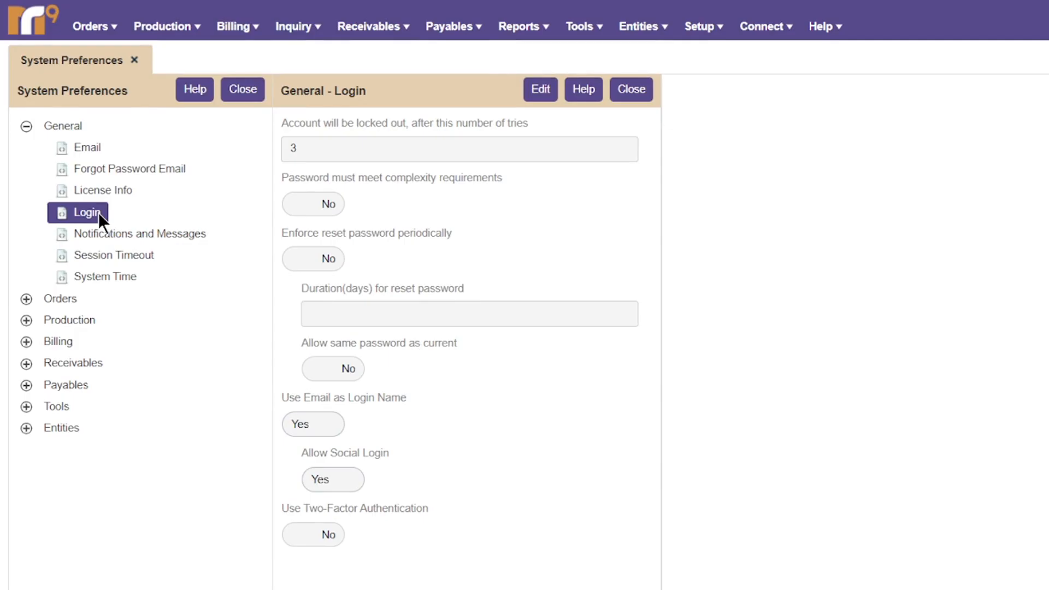
pyautogui.click(530, 92)
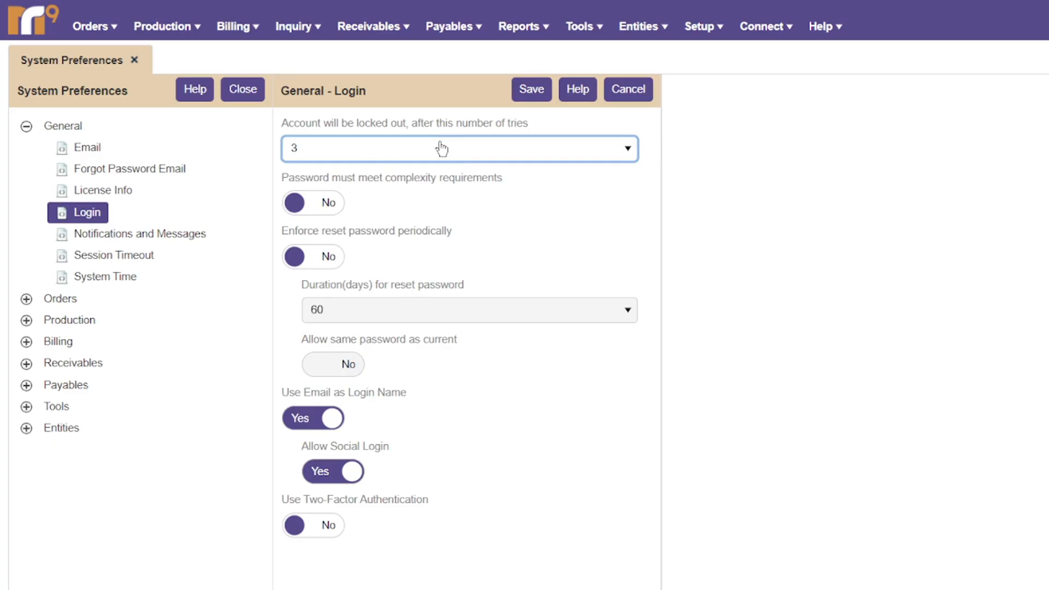
pyautogui.click(440, 155)
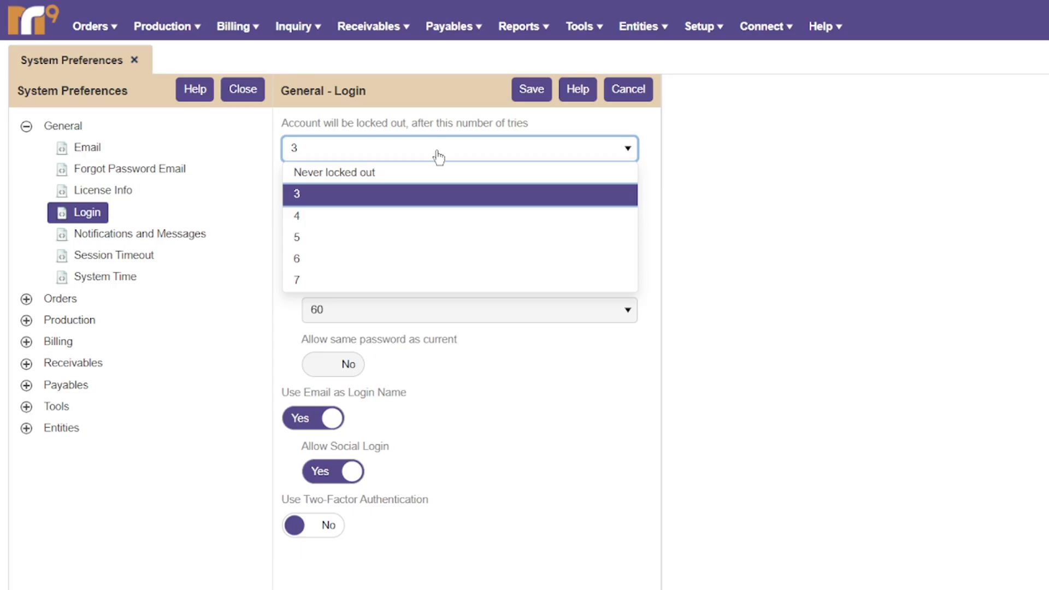
pyautogui.click(409, 127)
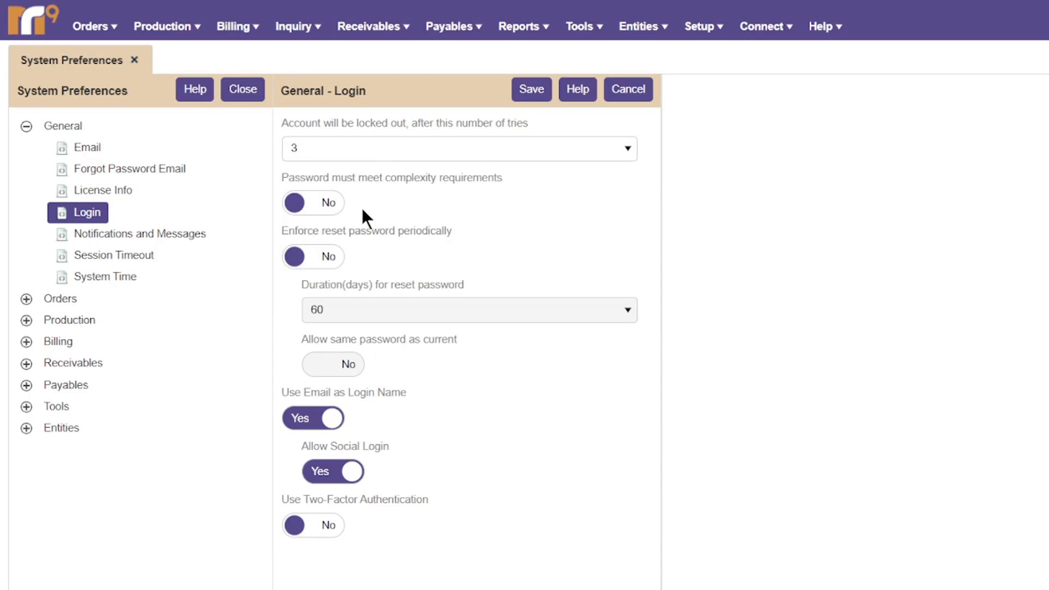
pyautogui.click(301, 204)
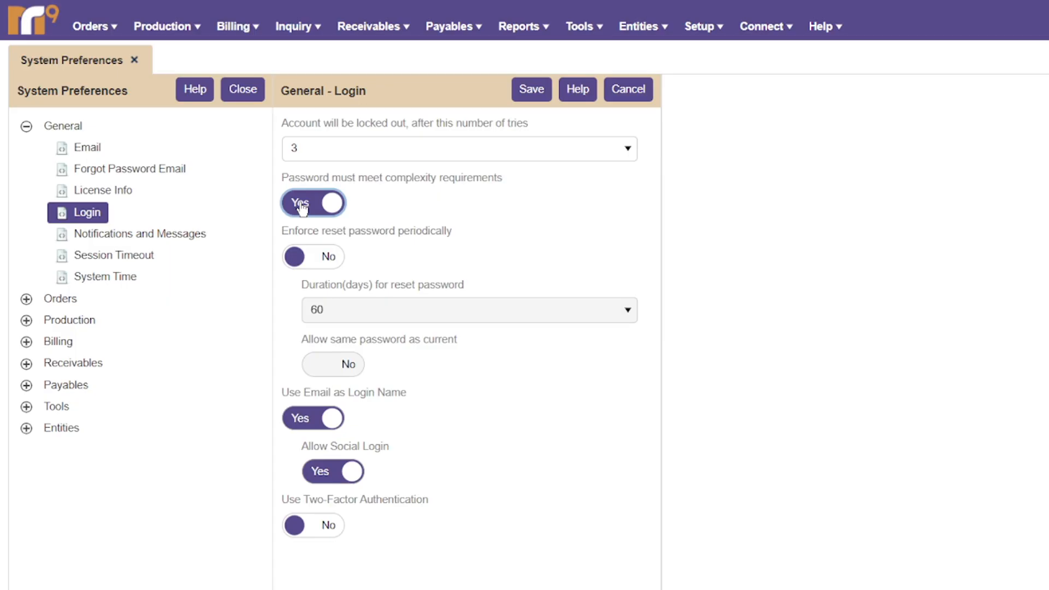
# Turn off password complexity and periodic reset (60-day, no reuse trial), then save Login.
pyautogui.click(300, 206)
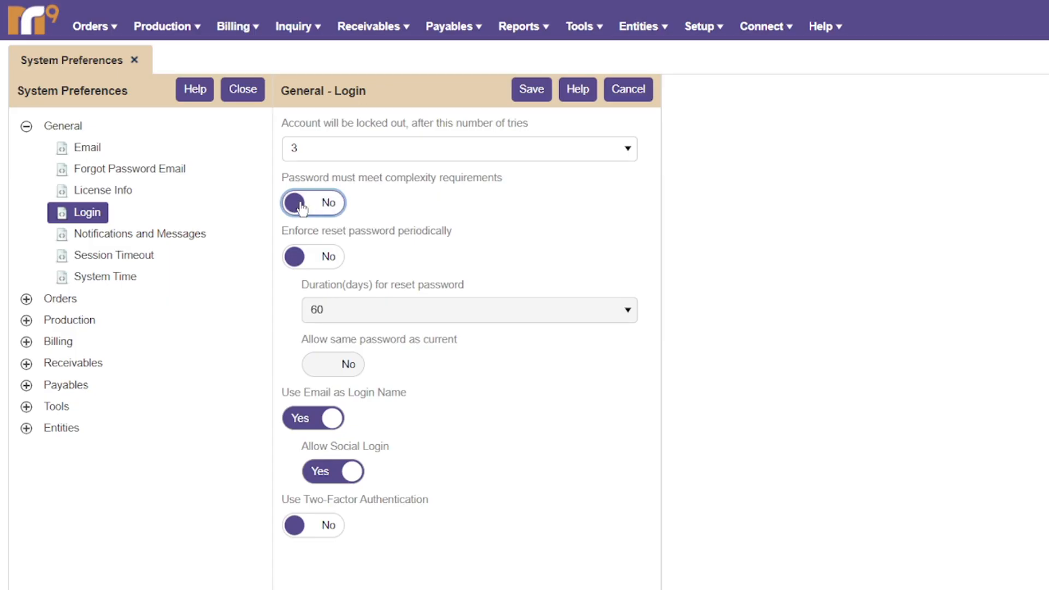
pyautogui.click(307, 258)
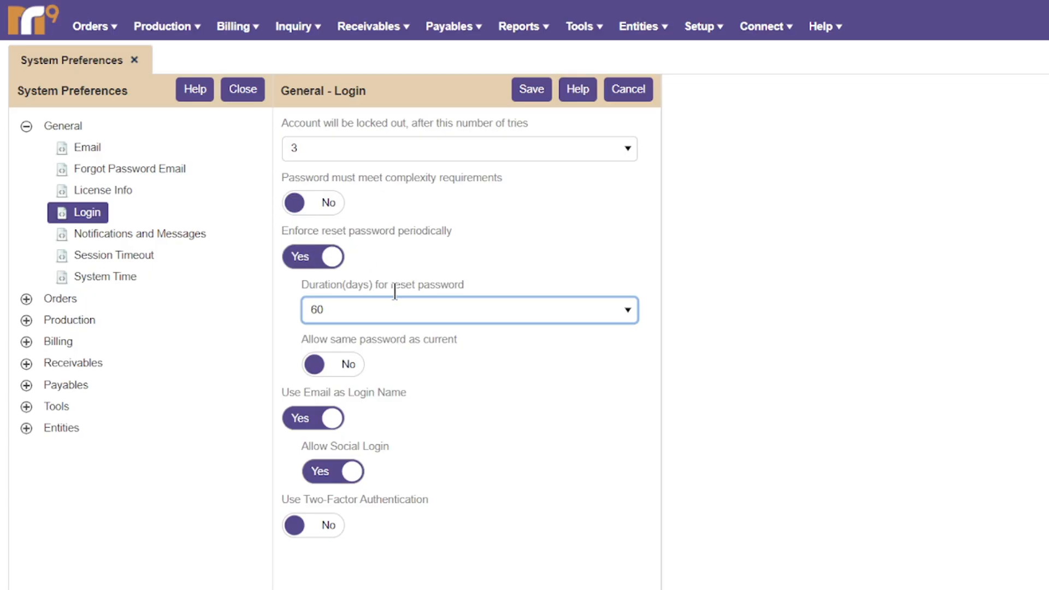
pyautogui.click(396, 310)
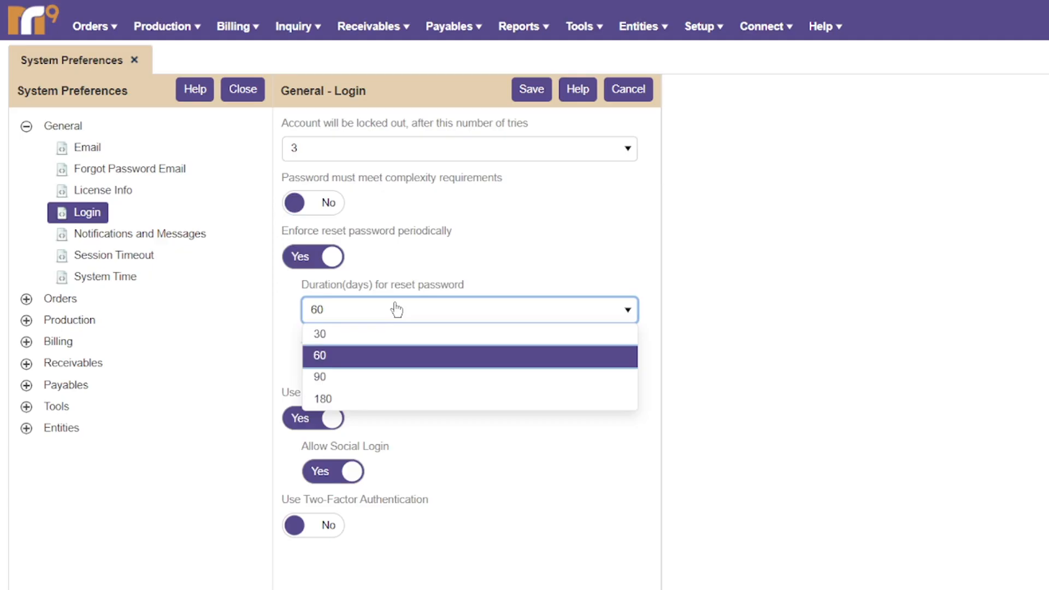
pyautogui.click(396, 277)
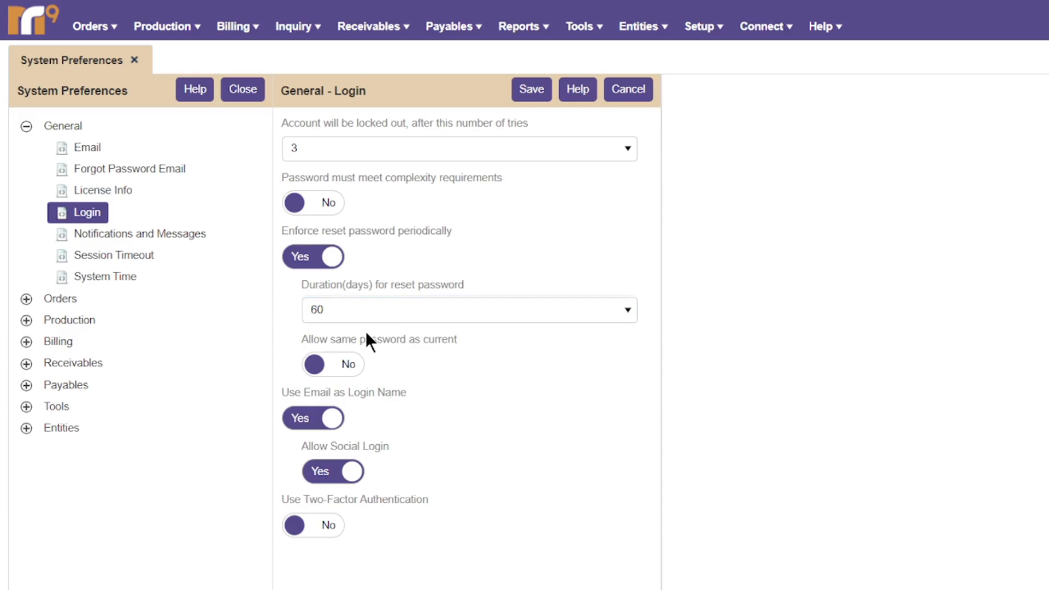
pyautogui.click(344, 373)
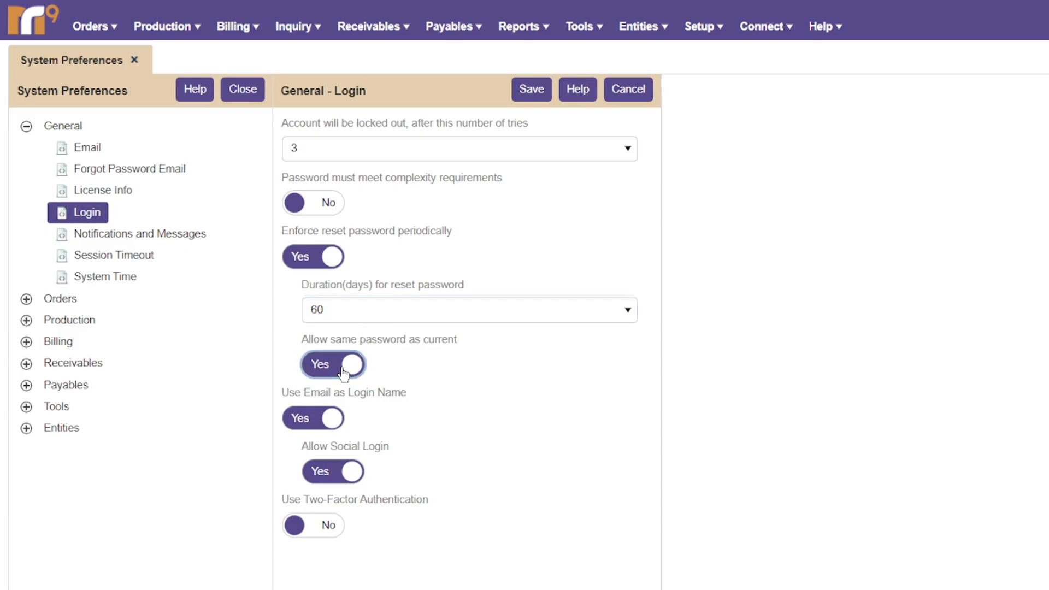
pyautogui.click(343, 371)
pyautogui.click(322, 261)
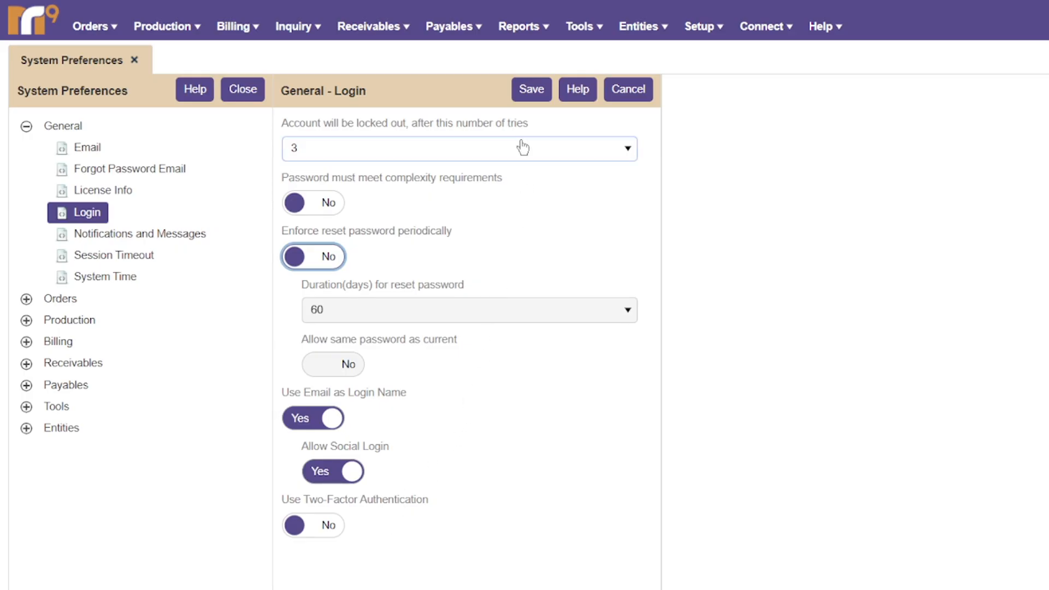
pyautogui.click(537, 93)
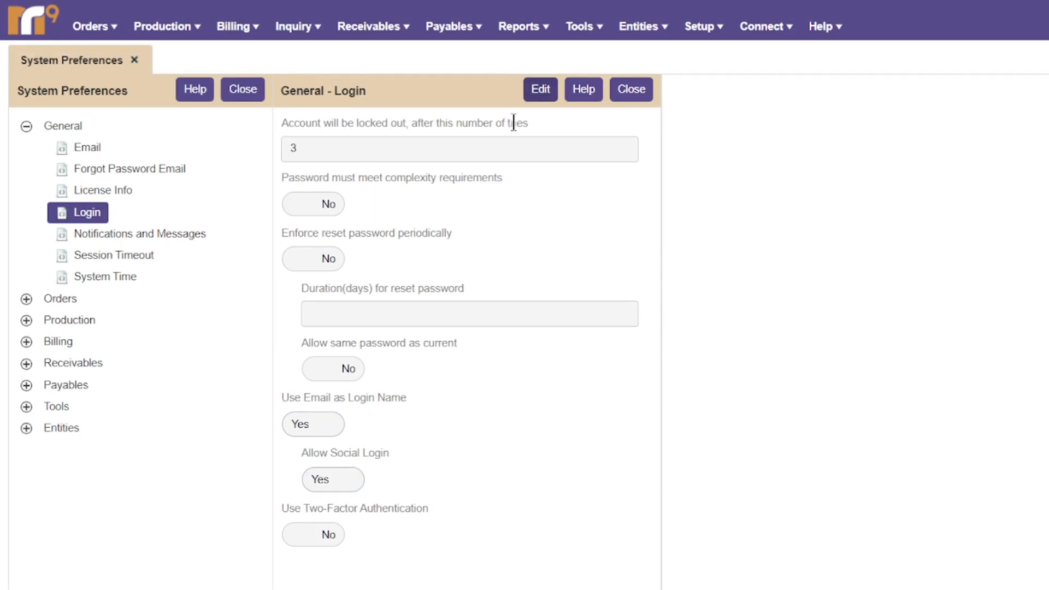
# Save sent and trashed message deletion at 30 days, then open Session Timeout.
pyautogui.click(176, 233)
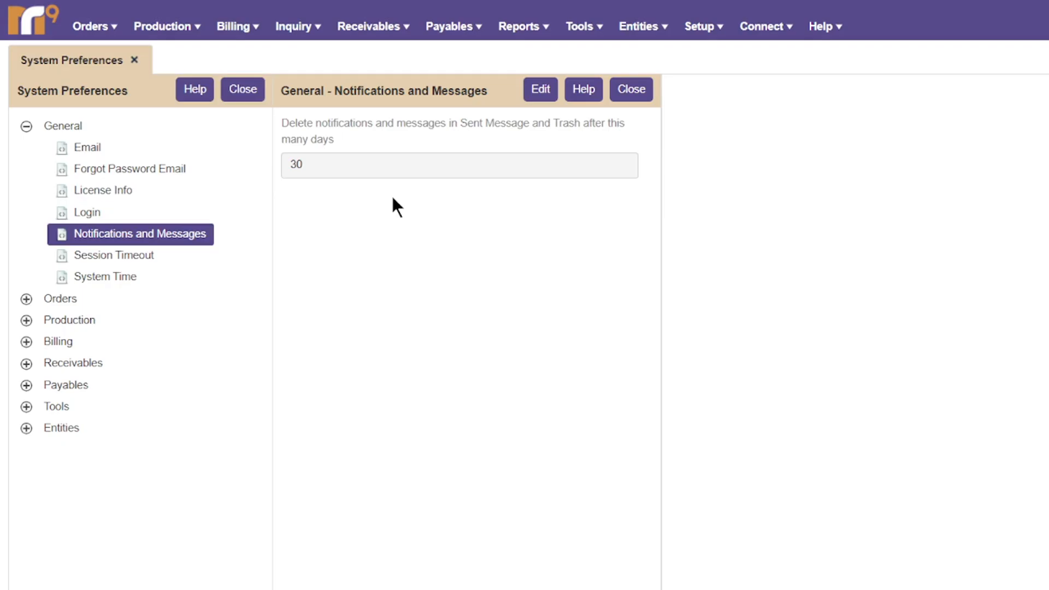
pyautogui.click(538, 91)
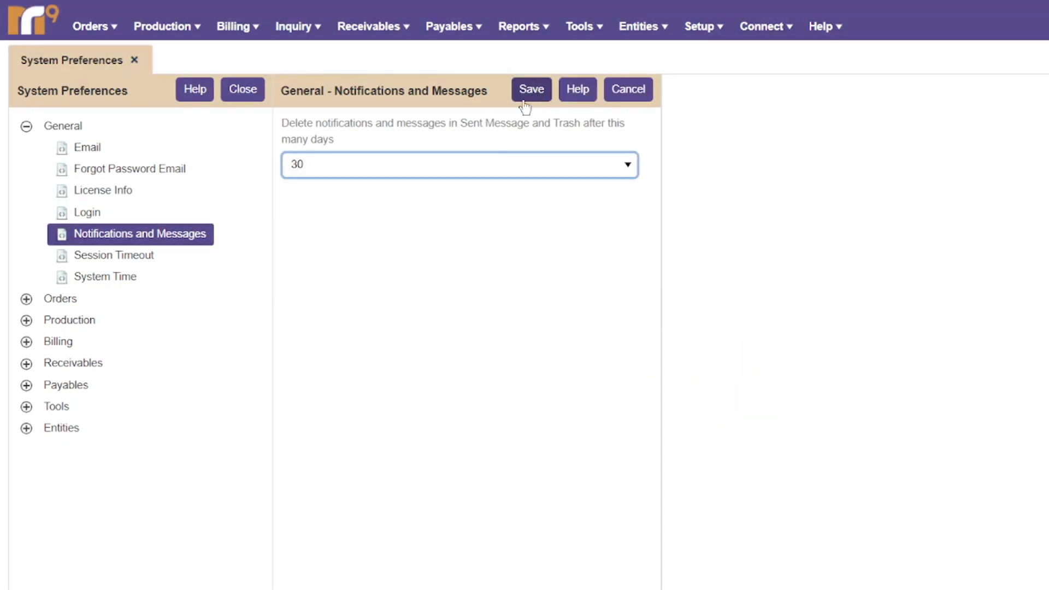
pyautogui.click(473, 169)
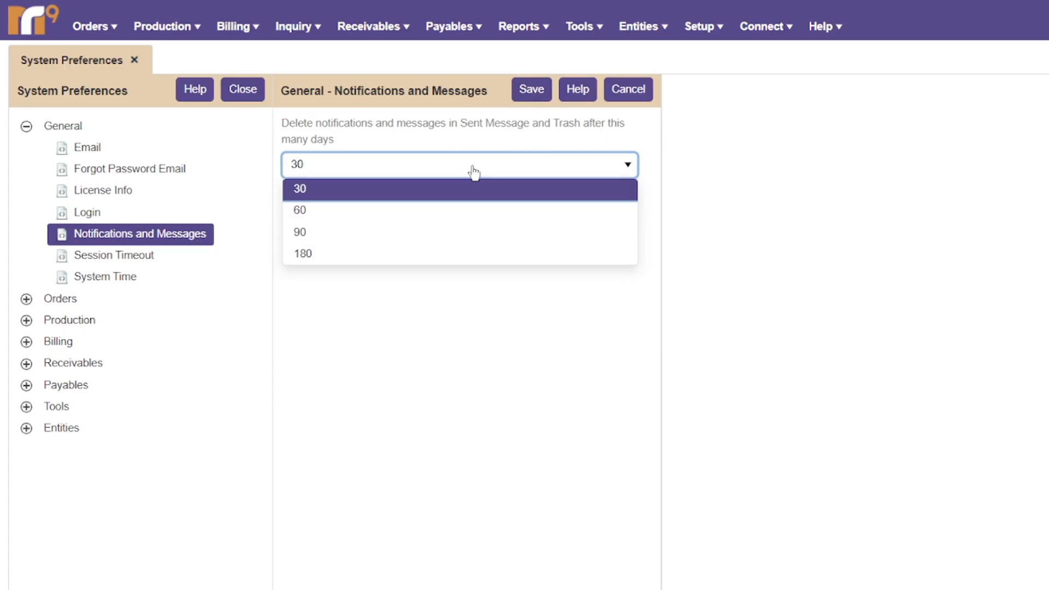
pyautogui.click(476, 279)
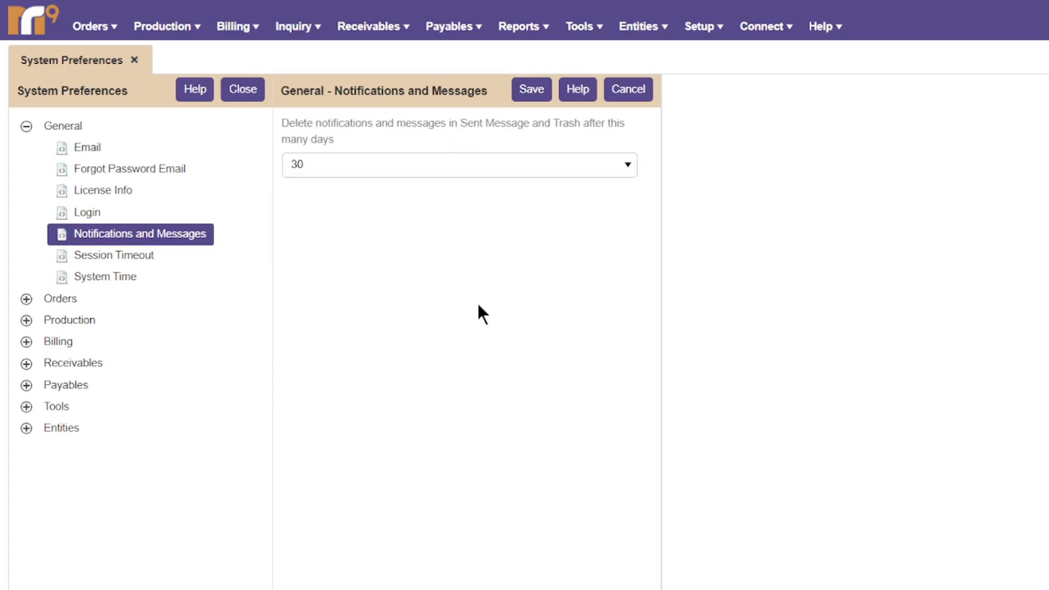
pyautogui.click(532, 90)
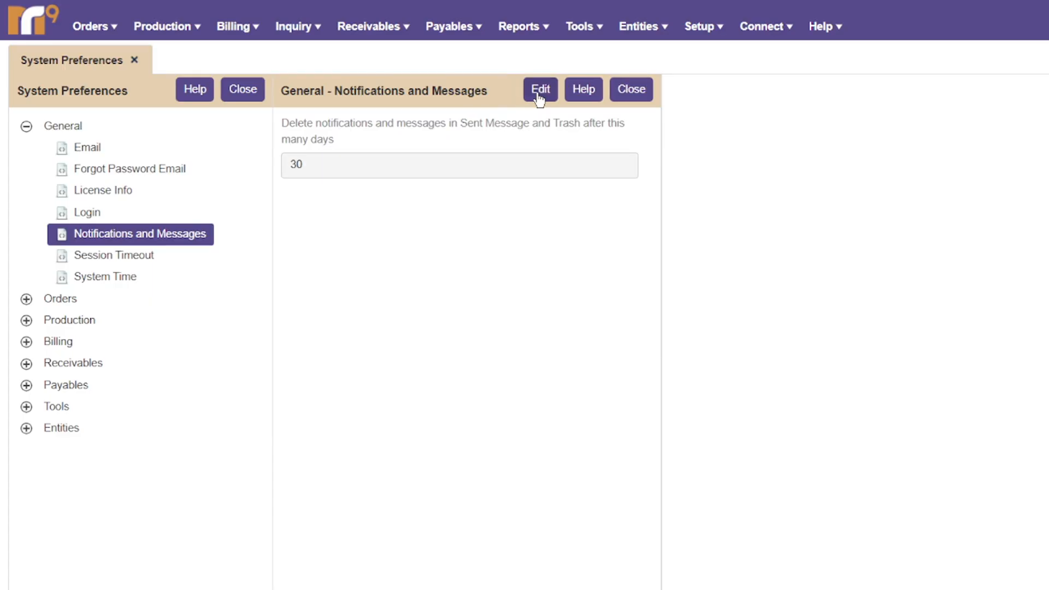
pyautogui.click(133, 254)
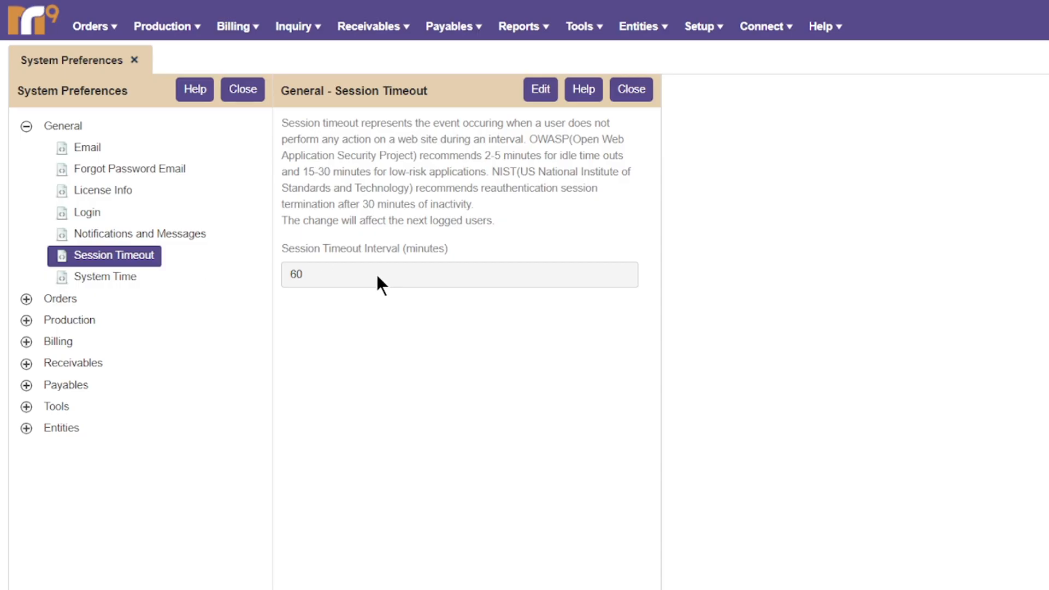
# Save the session timeout at 60 minutes.
pyautogui.click(547, 98)
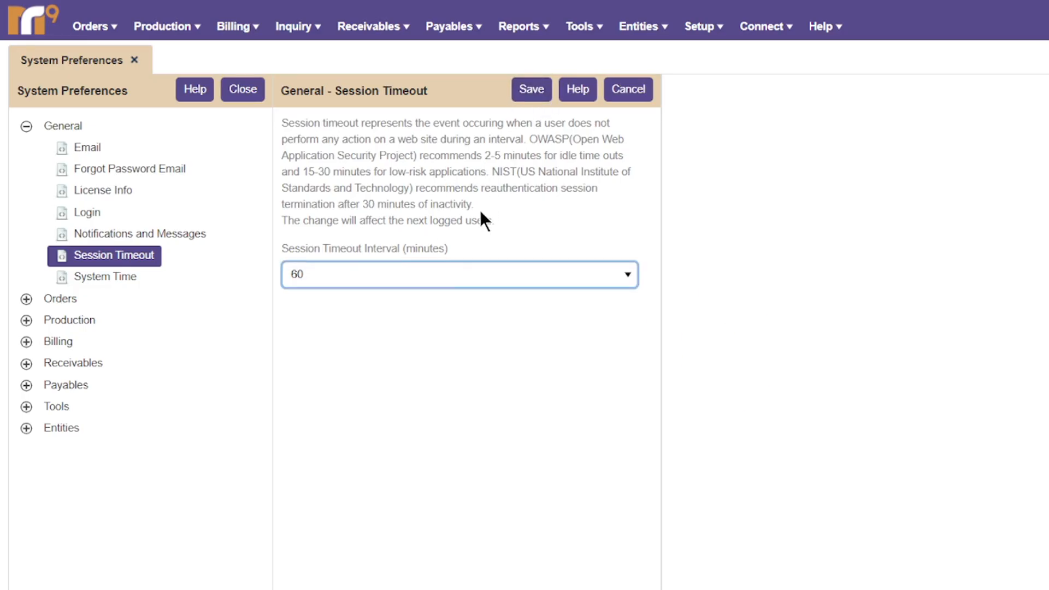
pyautogui.click(449, 275)
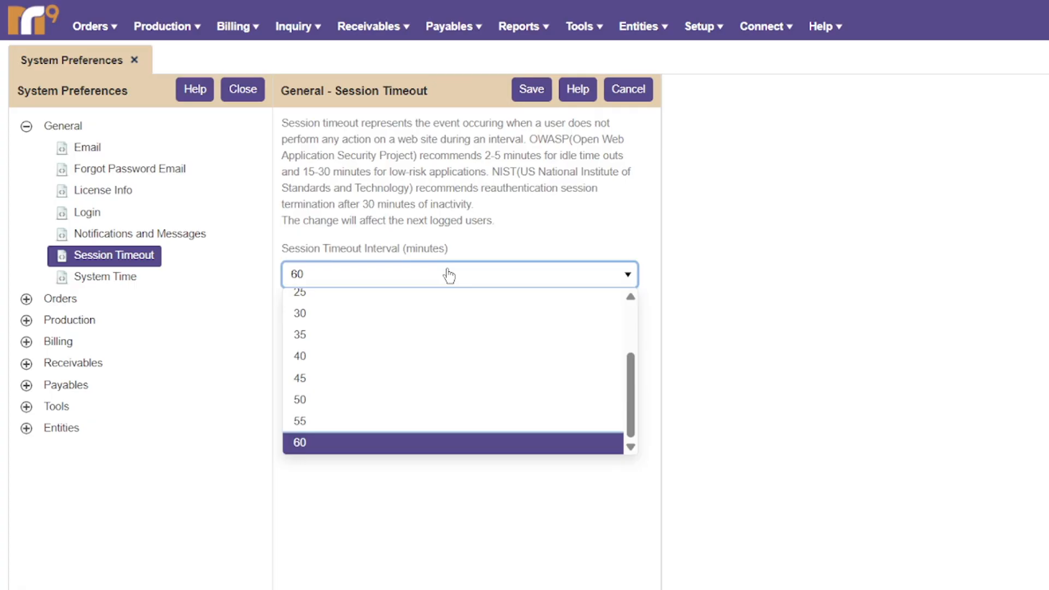
pyautogui.click(449, 274)
pyautogui.click(532, 89)
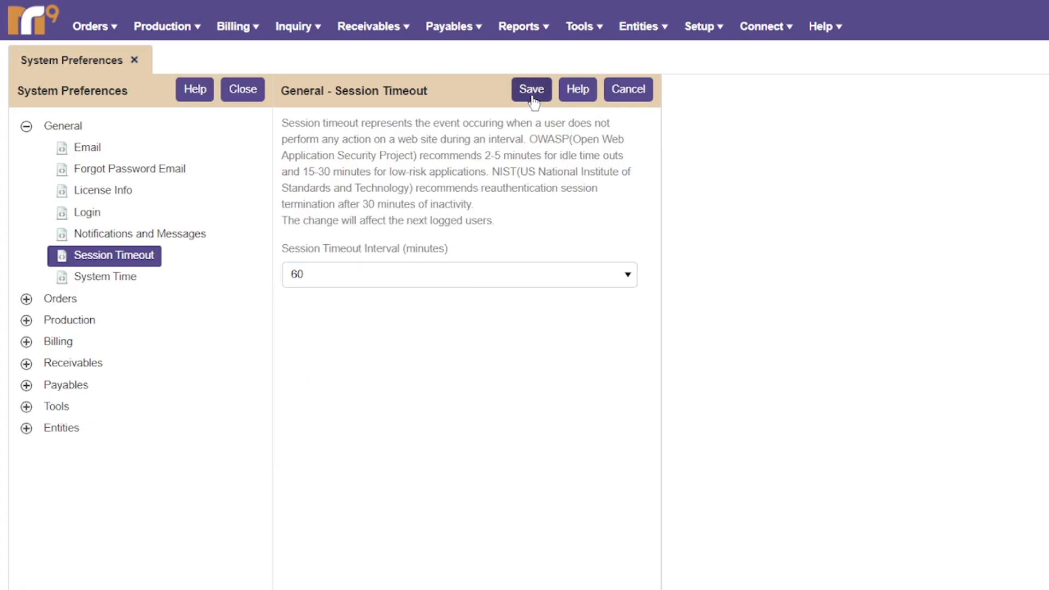
# Save System Time with Pacific Standard Time as the time zone.
pyautogui.click(100, 277)
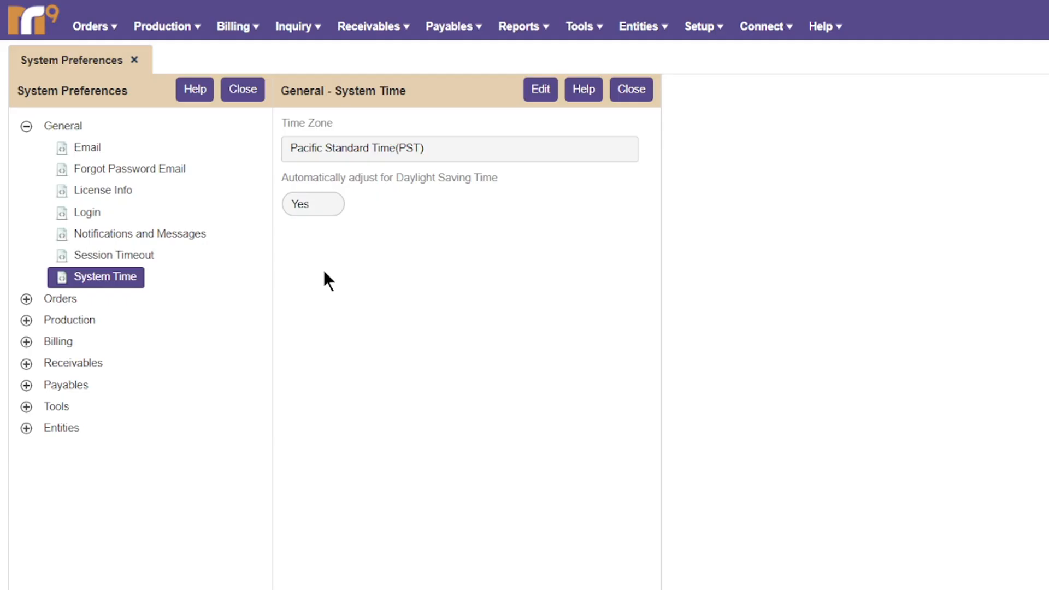
pyautogui.click(535, 94)
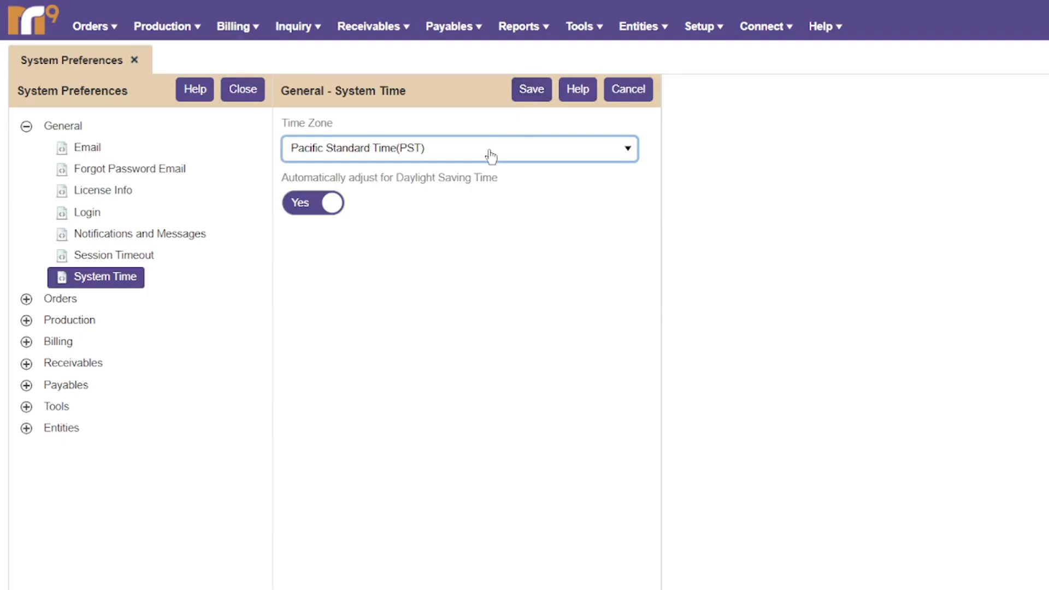
pyautogui.click(492, 157)
pyautogui.click(491, 157)
pyautogui.click(524, 98)
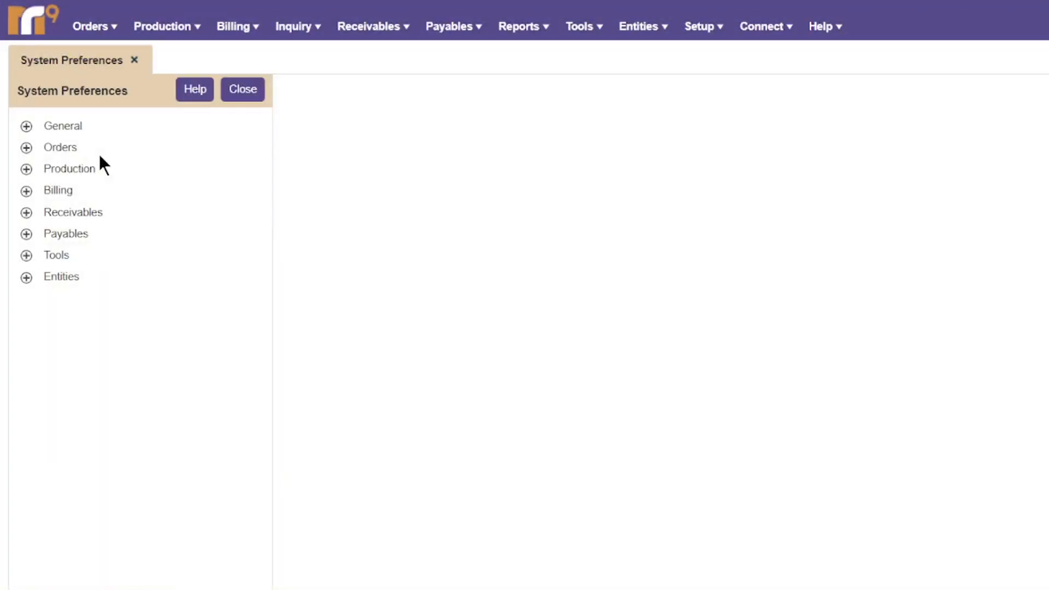
# Expand Orders, review Assemble Court, then show the Holidays list.
pyautogui.click(70, 146)
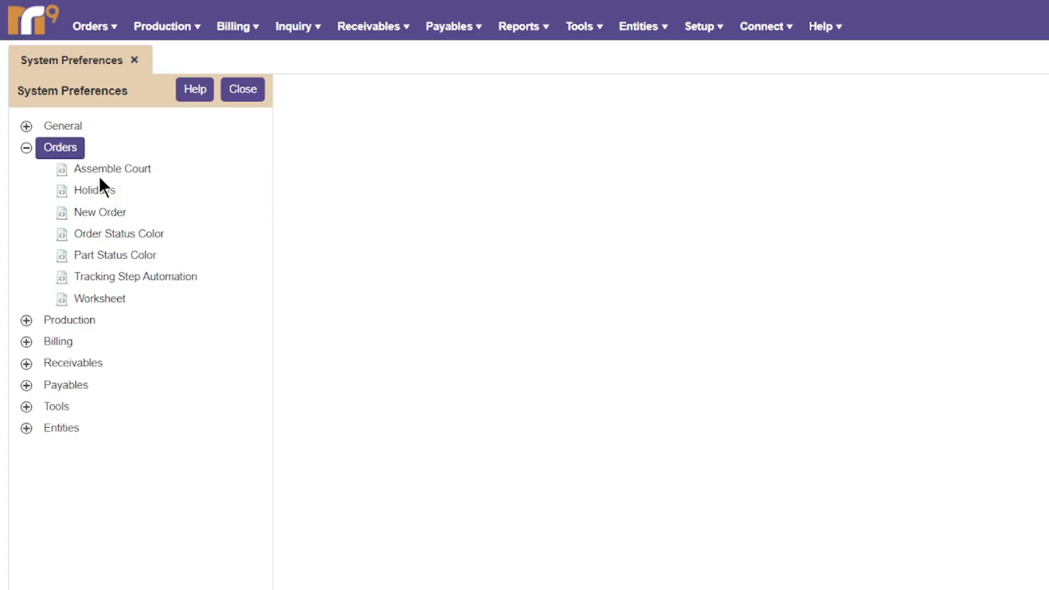
pyautogui.click(112, 169)
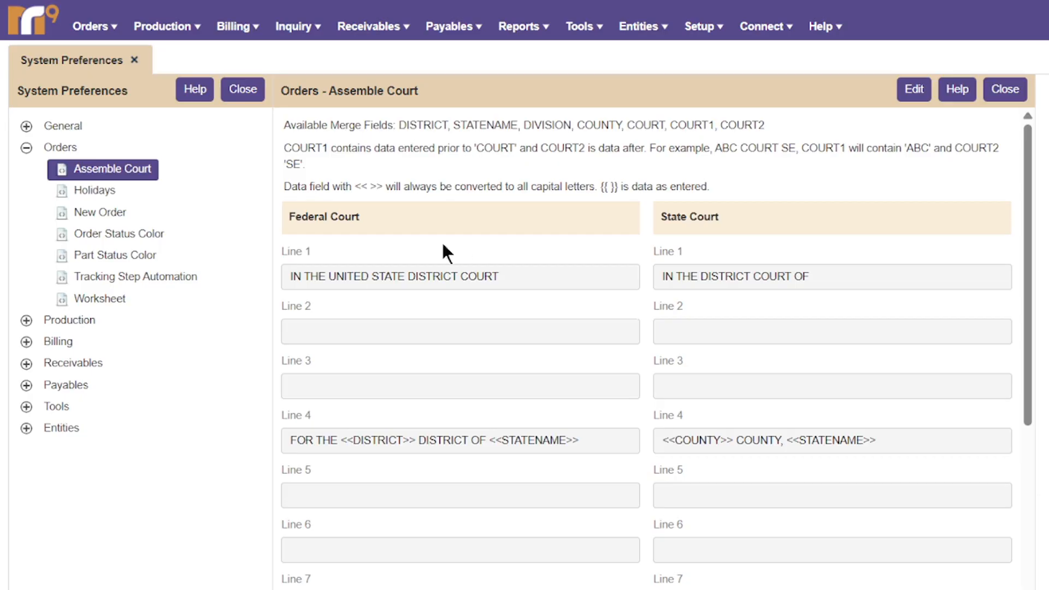
pyautogui.click(94, 191)
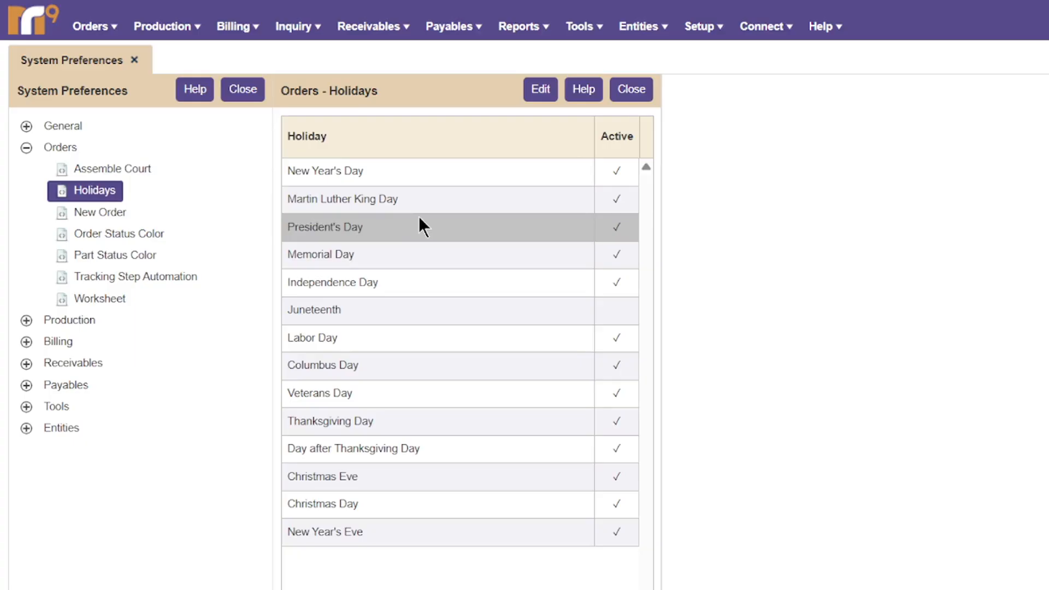
# Check the New Order number, then show the Order Status Color table.
pyautogui.click(82, 213)
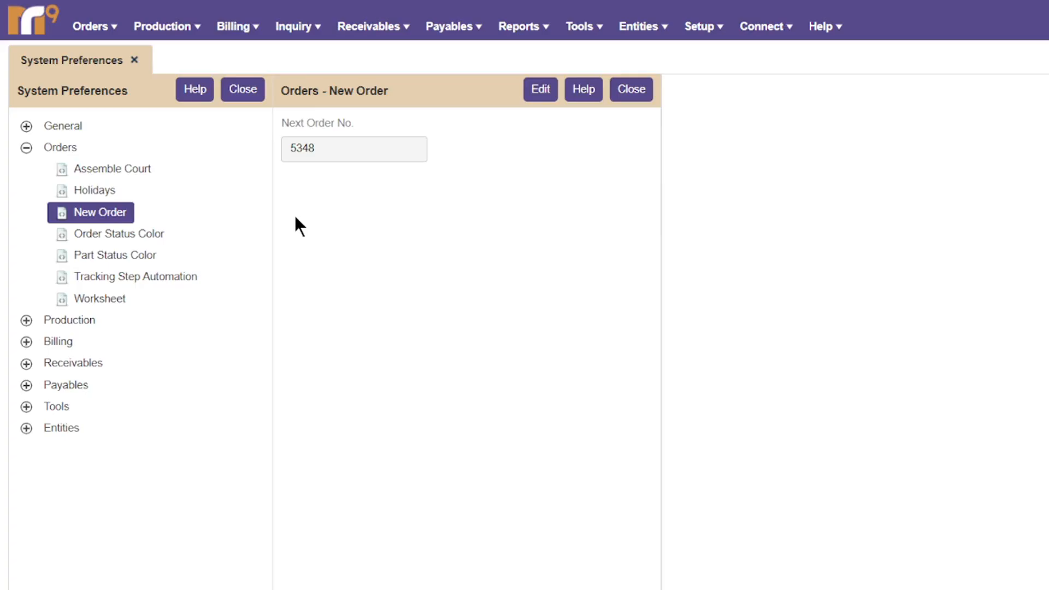
pyautogui.click(148, 233)
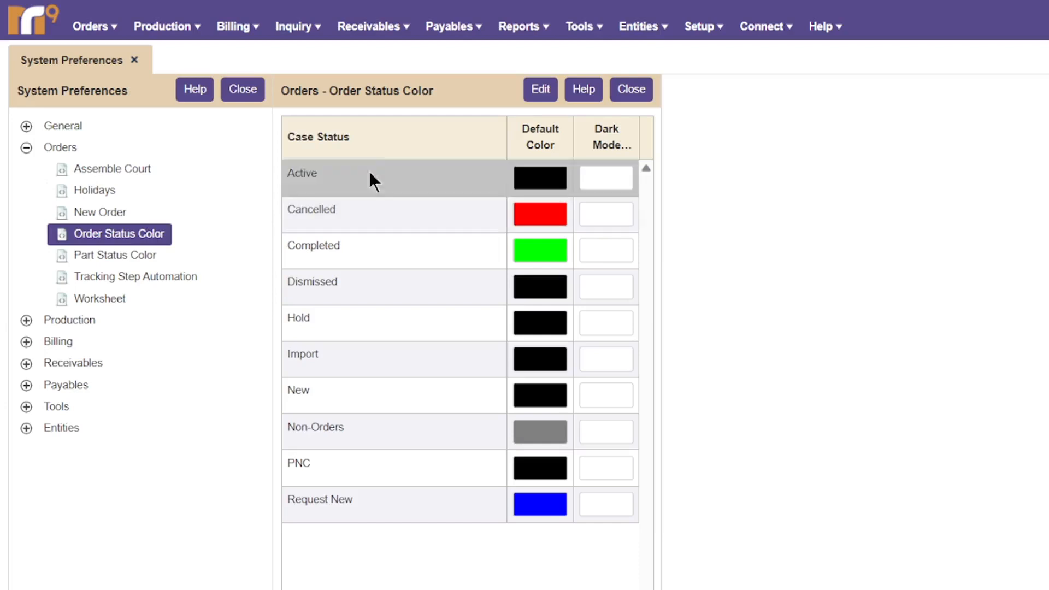
# Try the gradient and swatch pickers for the Active status colour, keeping it black.
pyautogui.click(539, 93)
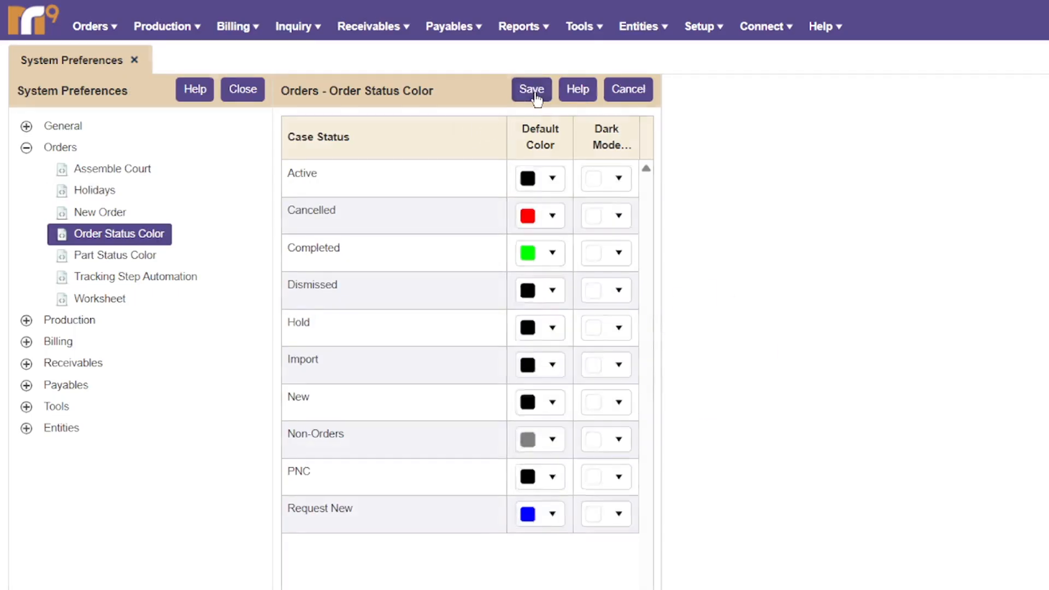
pyautogui.click(550, 180)
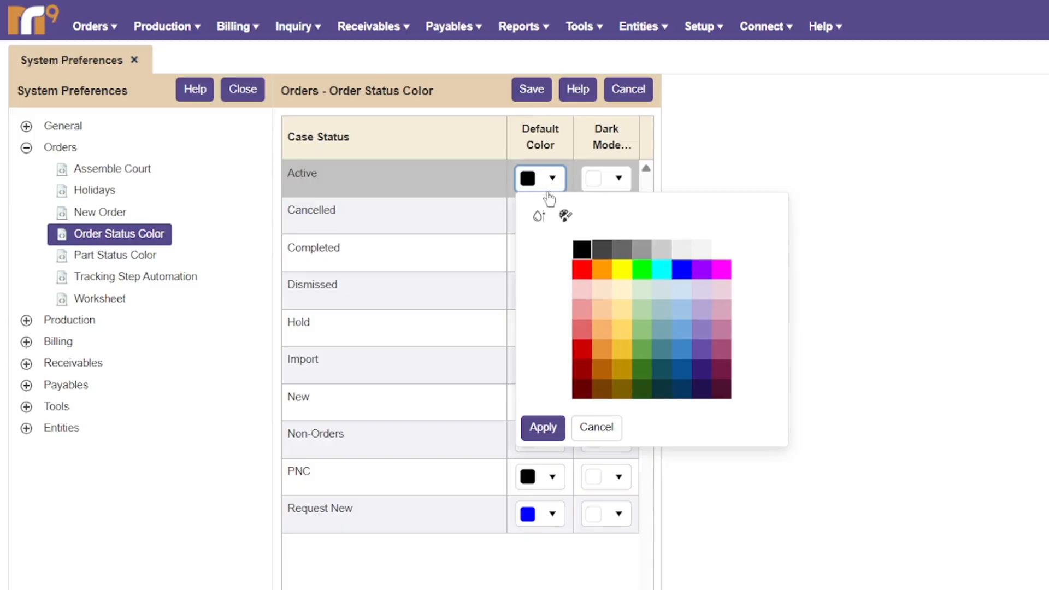
pyautogui.click(540, 217)
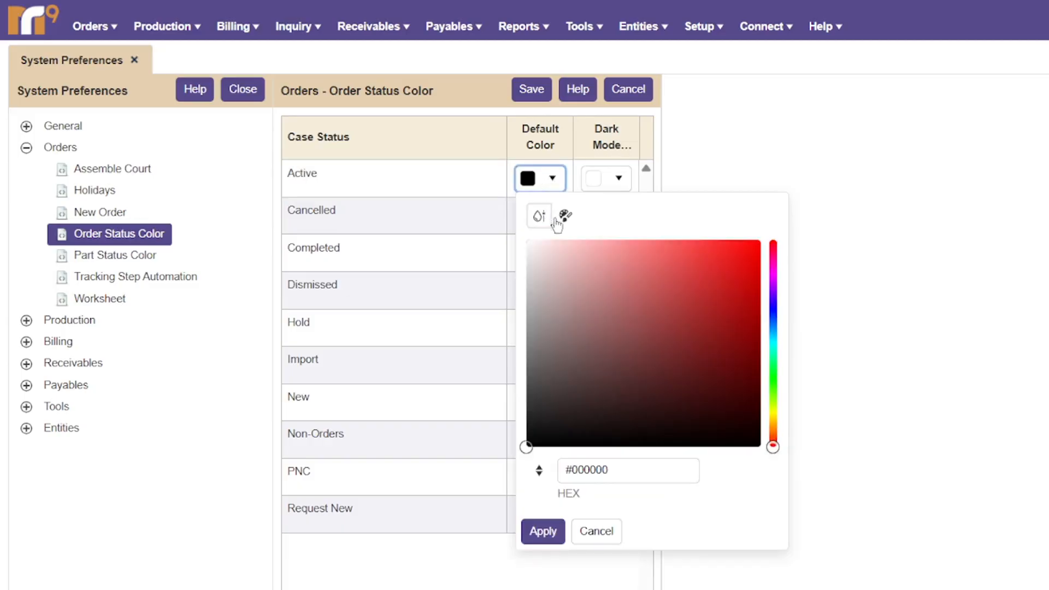
pyautogui.click(567, 216)
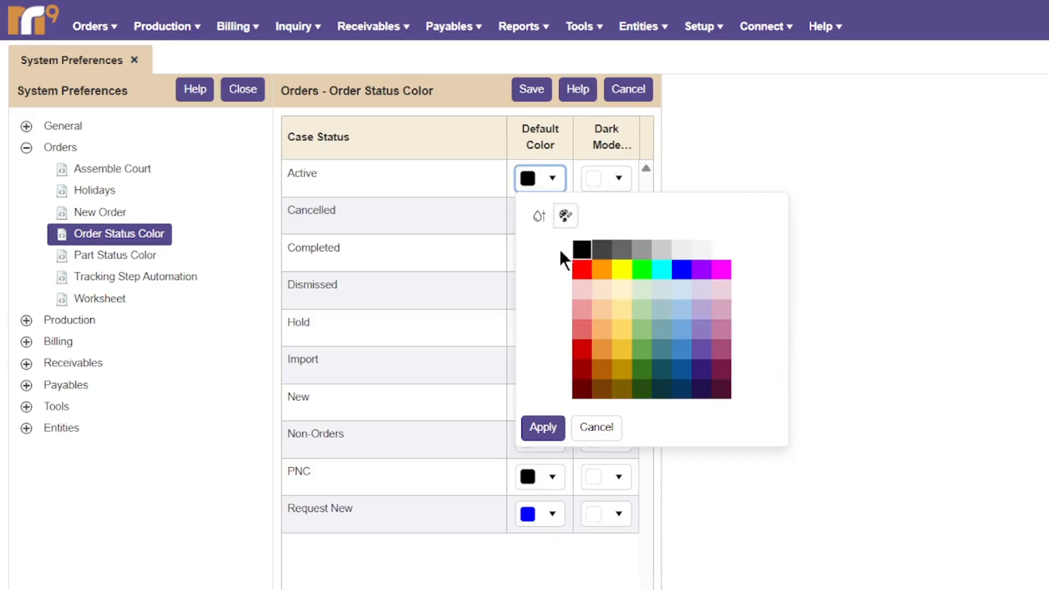
pyautogui.click(545, 427)
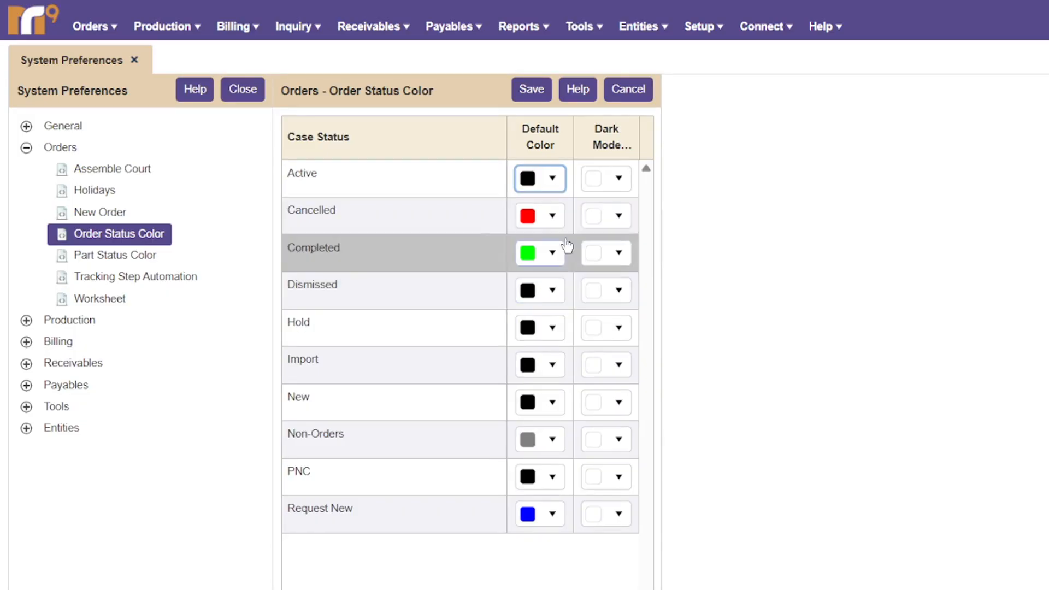
# Discard the colour edits, view Part Status Color, then open Tracking Step Automation.
pyautogui.click(616, 96)
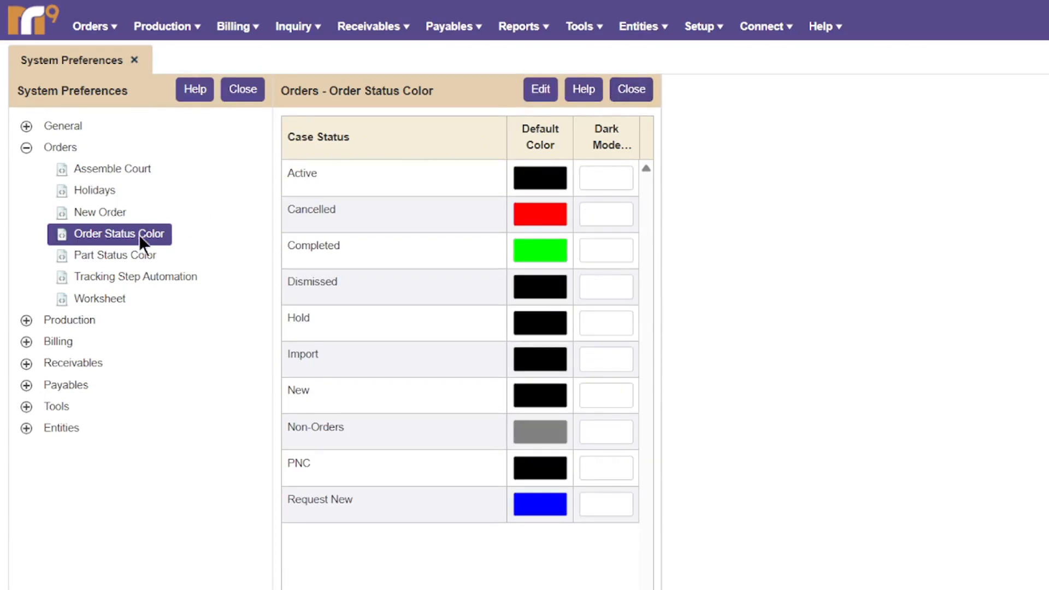
pyautogui.click(130, 250)
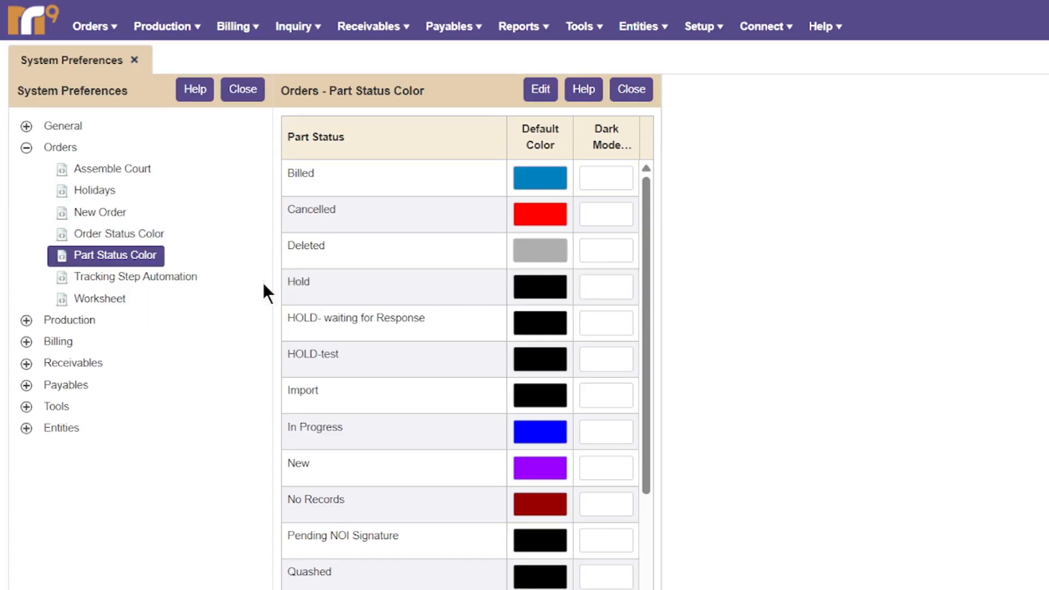
pyautogui.click(168, 277)
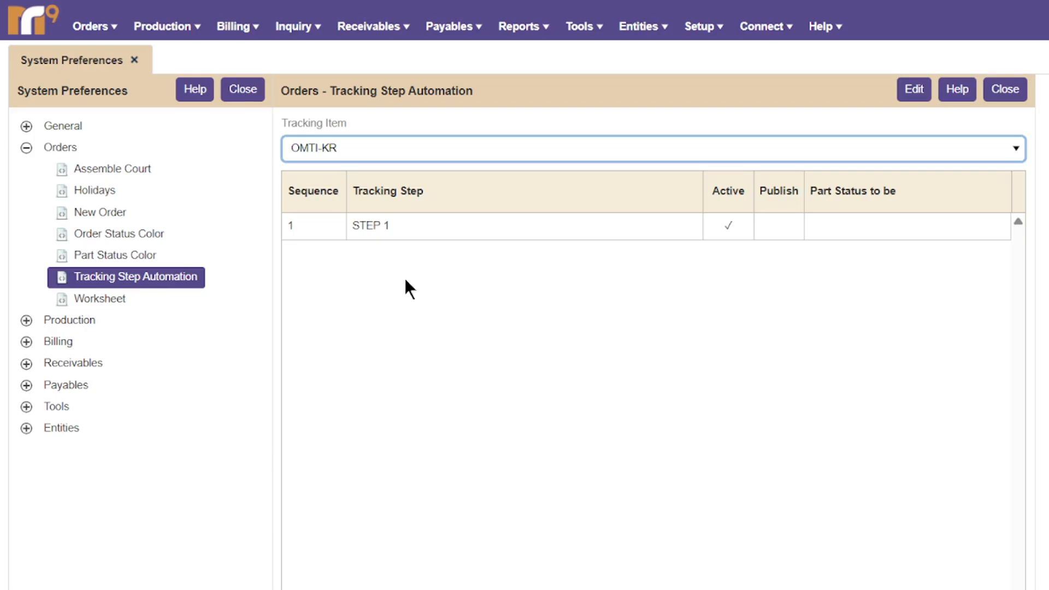
# Show Records' tracking steps and step 1 part statuses, discard edits, then open Worksheet.
pyautogui.click(915, 89)
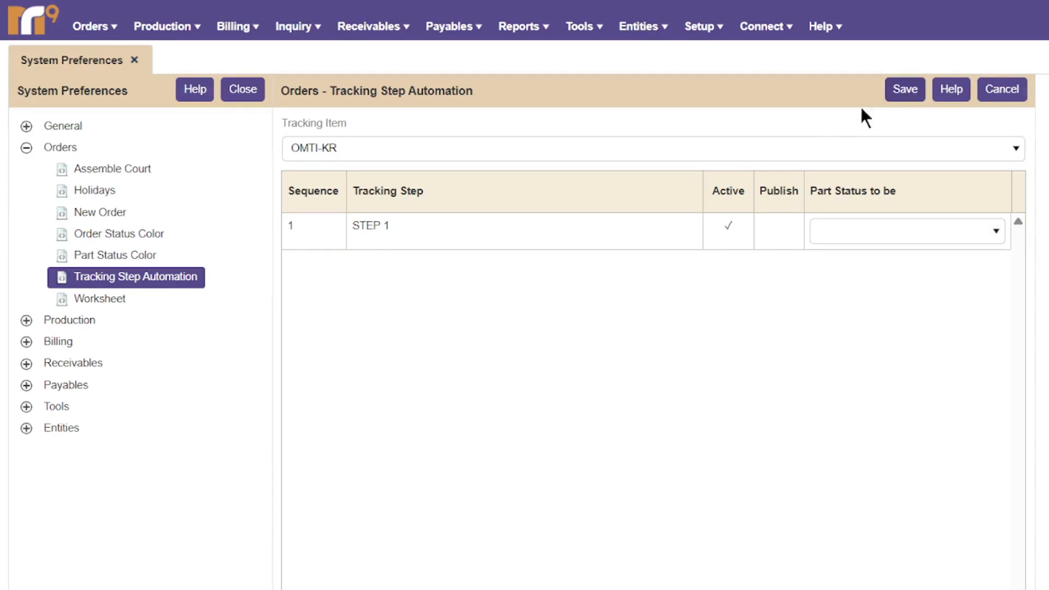
pyautogui.click(656, 154)
pyautogui.click(571, 217)
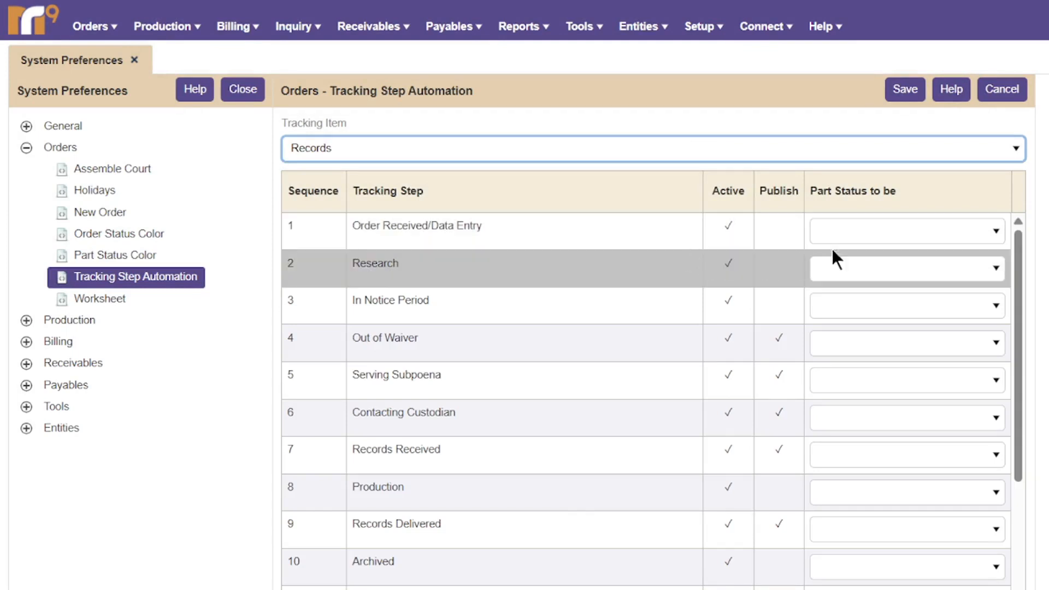
pyautogui.click(858, 244)
pyautogui.click(857, 244)
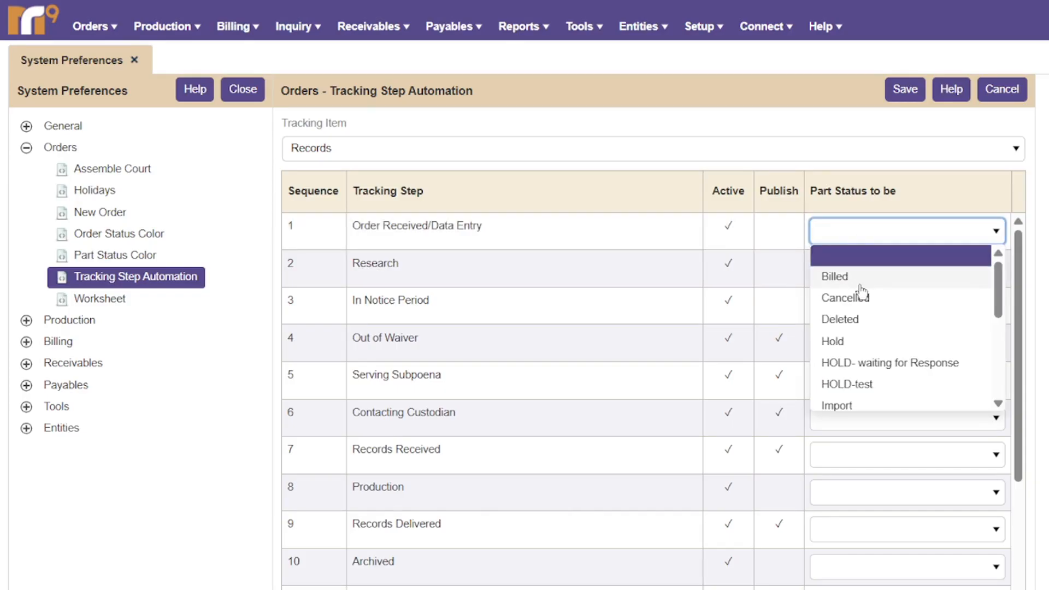
pyautogui.click(1011, 94)
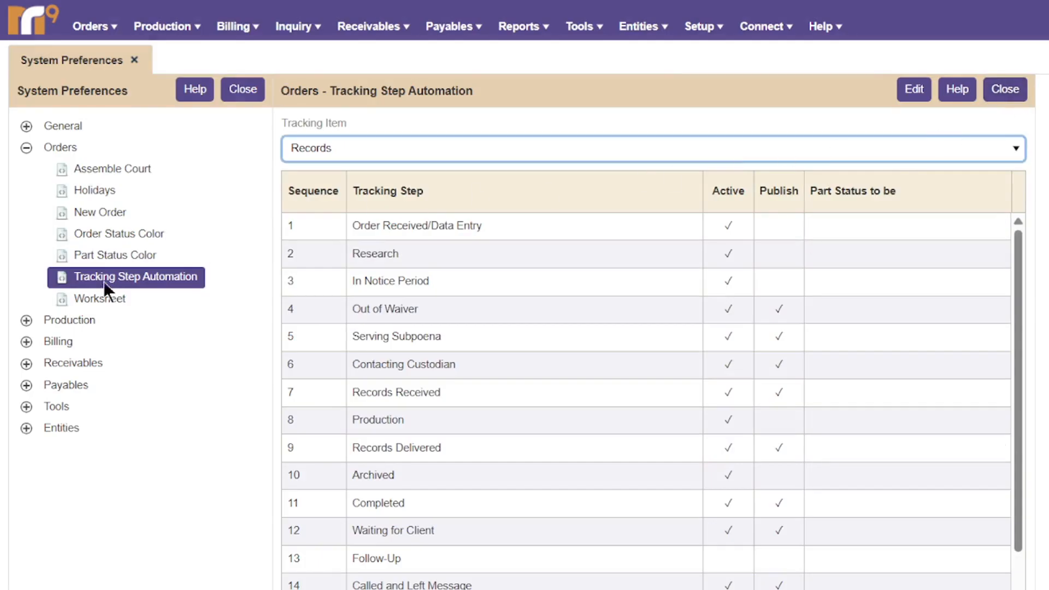
pyautogui.click(97, 298)
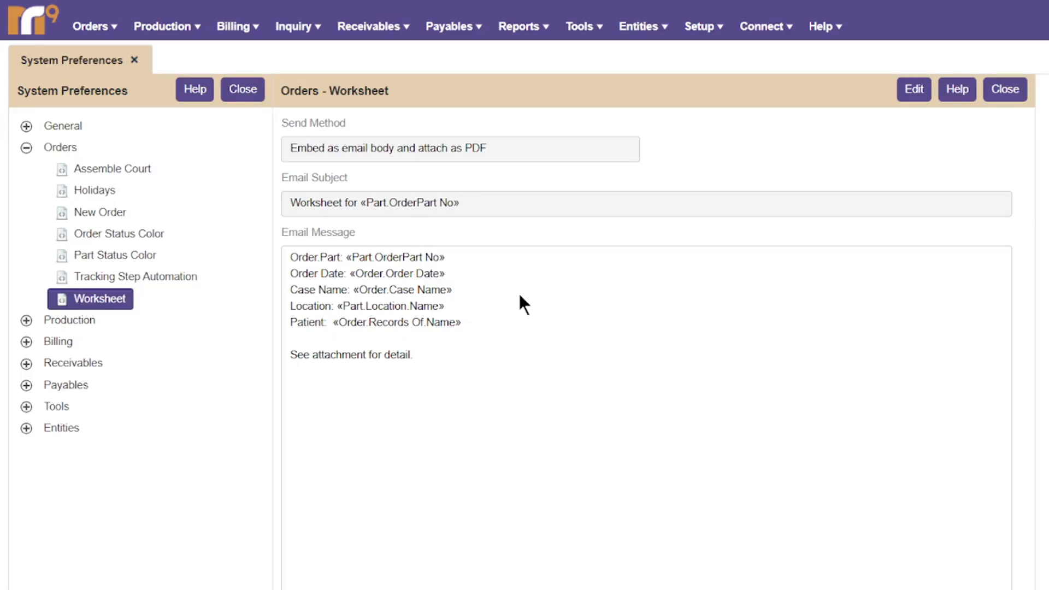
# Review the send method and insertable subject and message fields, then save Worksheet unchanged.
pyautogui.click(906, 98)
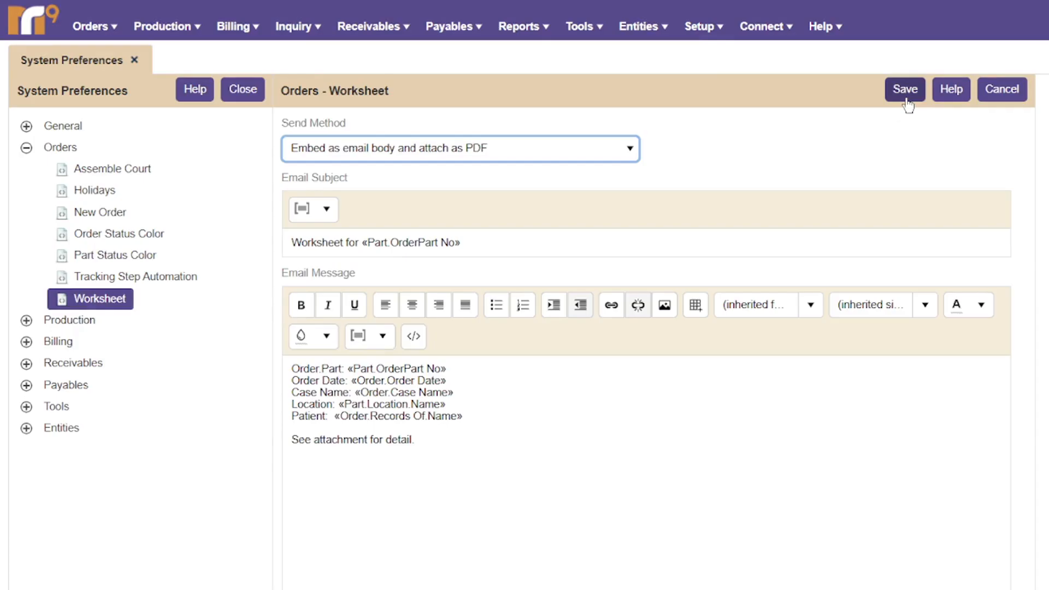
pyautogui.click(538, 149)
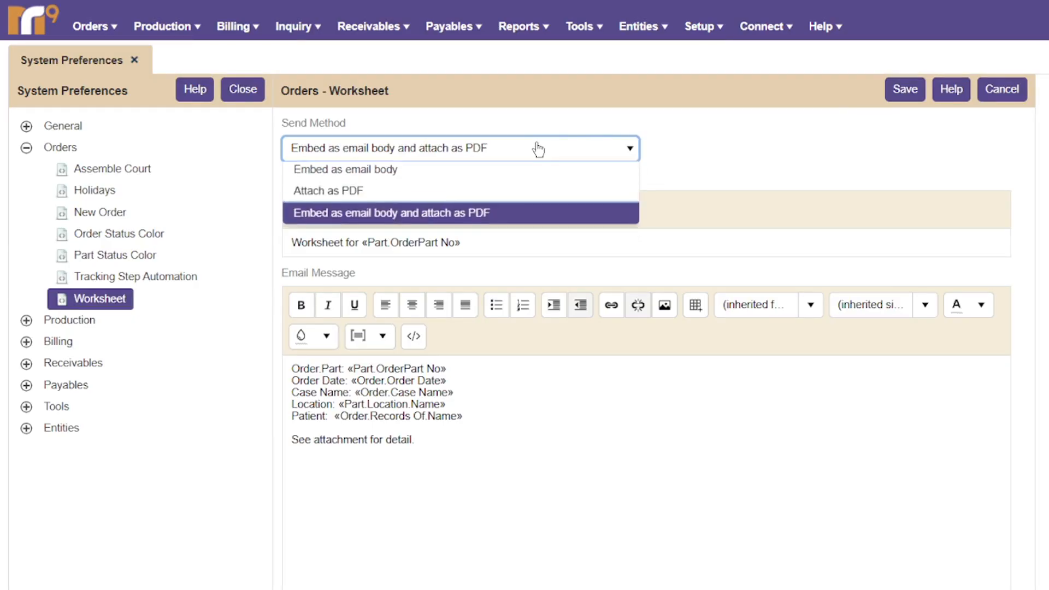
pyautogui.click(538, 149)
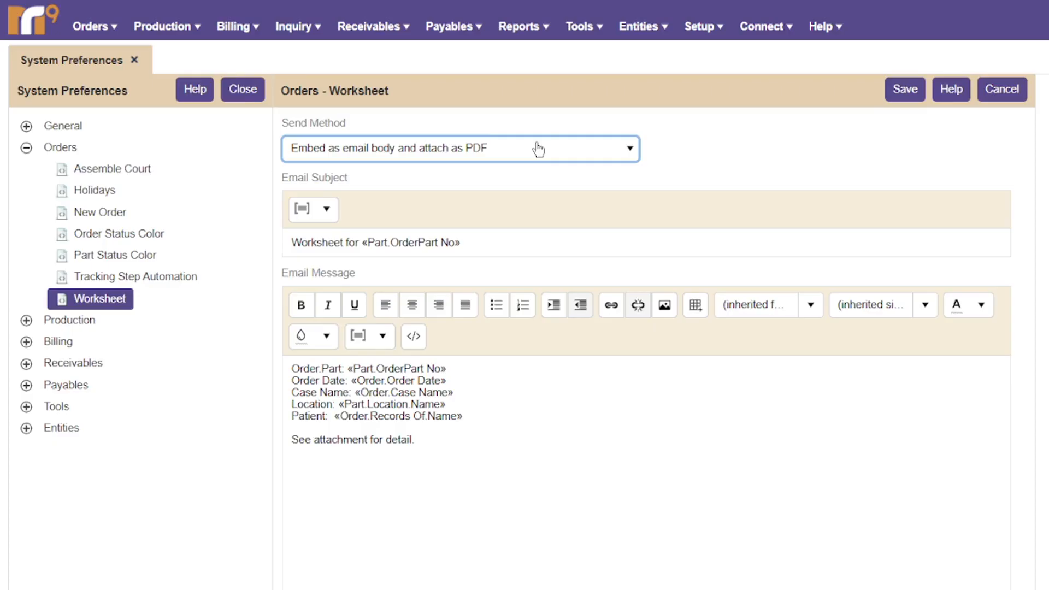
pyautogui.click(469, 239)
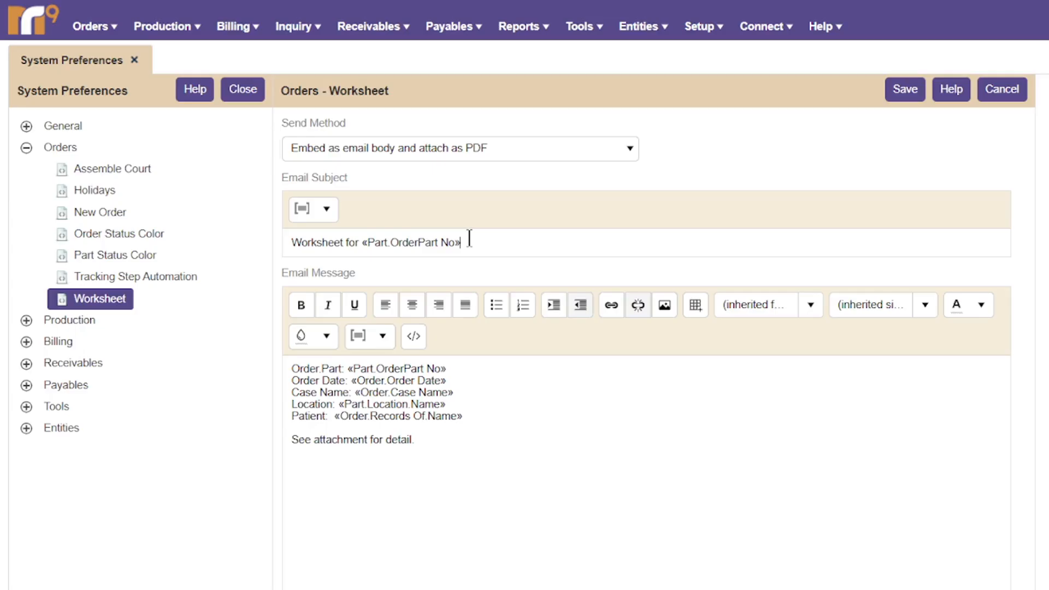
pyautogui.click(337, 215)
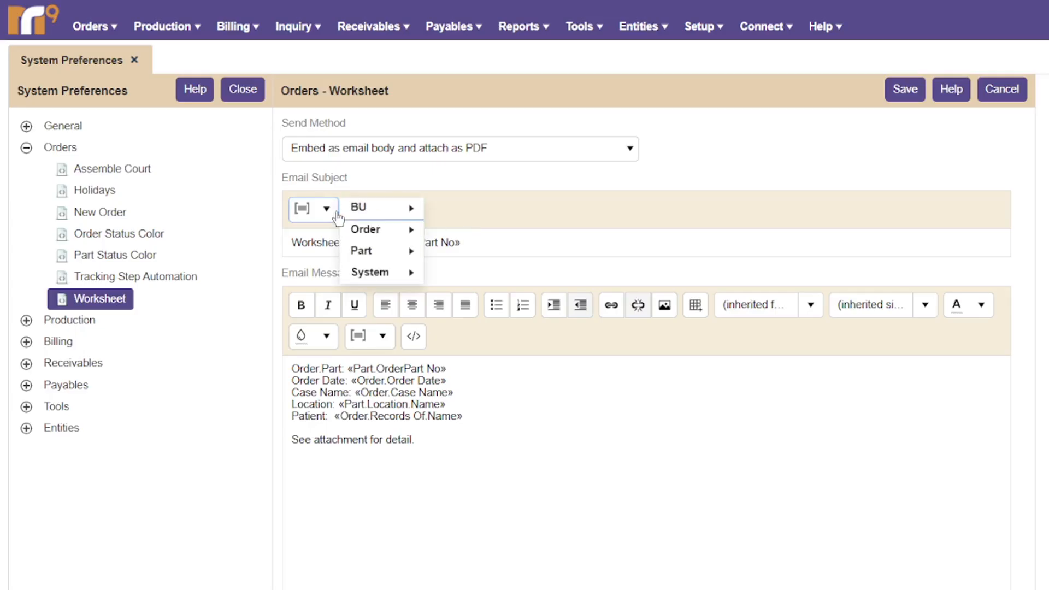
pyautogui.click(383, 348)
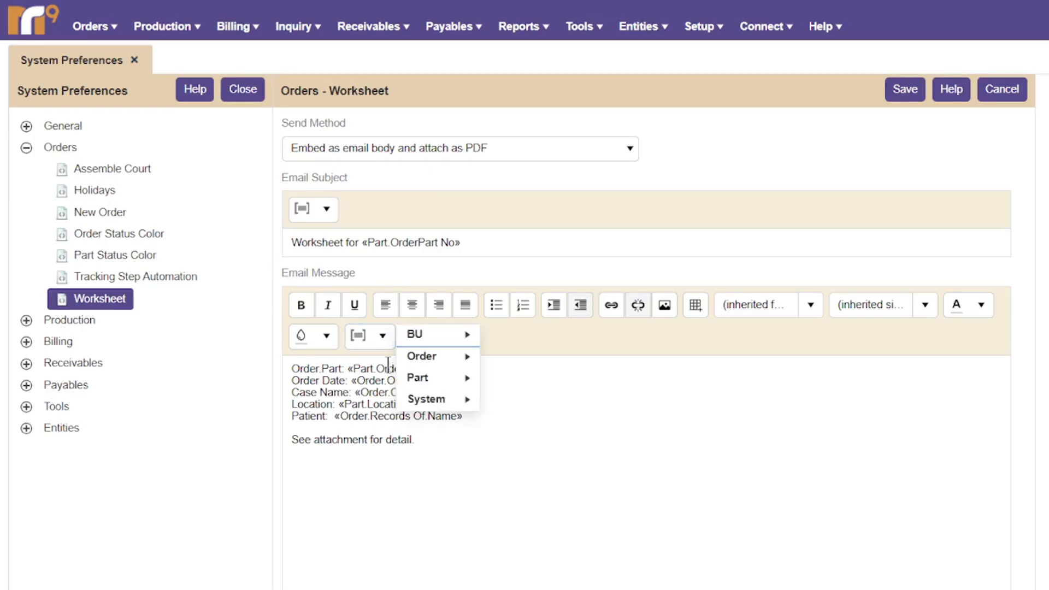
pyautogui.moveTo(397, 405)
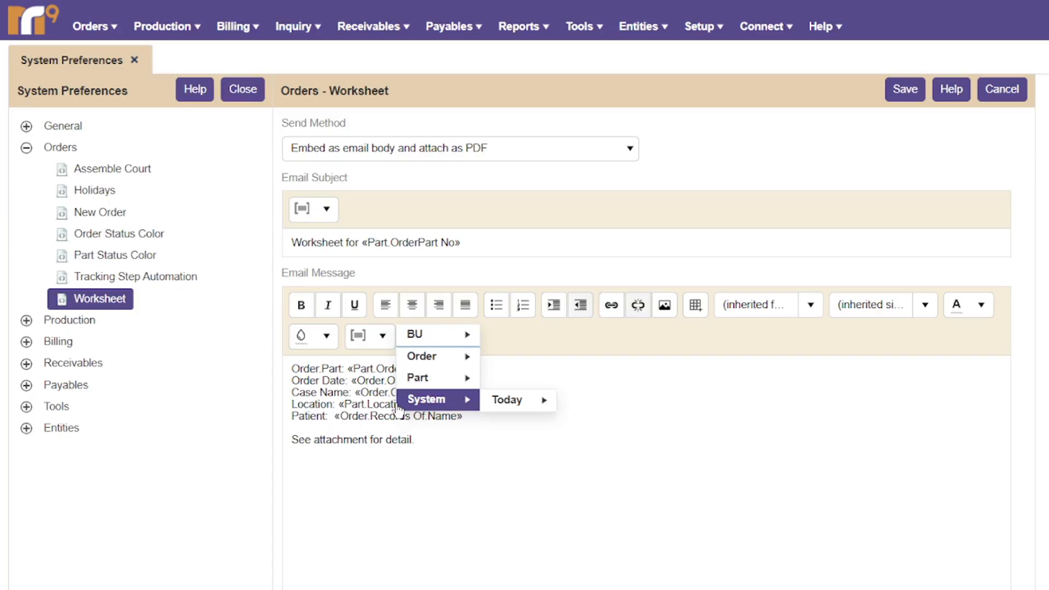
pyautogui.click(905, 90)
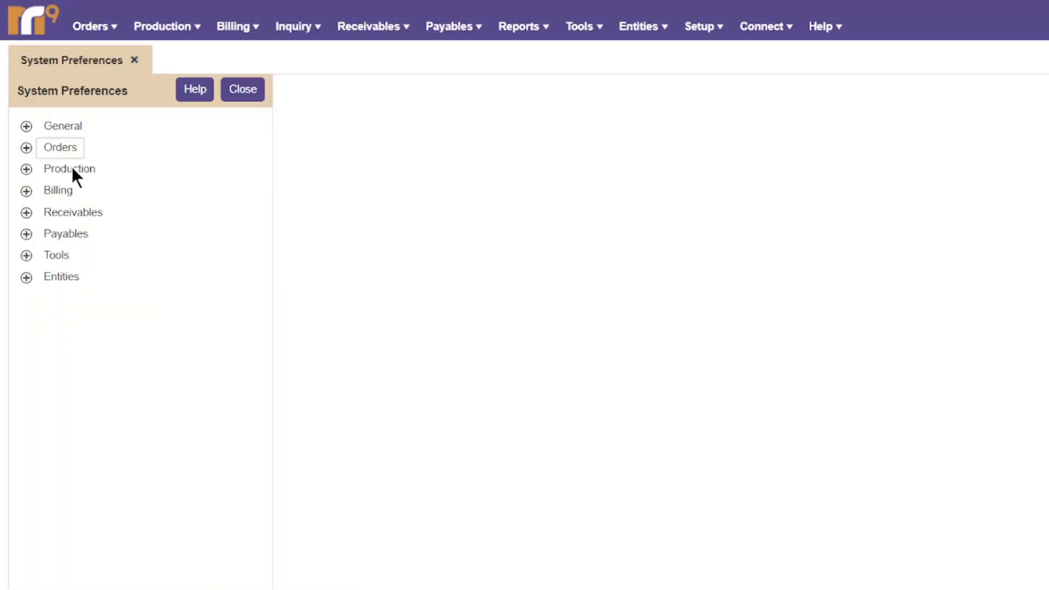
# Expand Production, review the Envelopes settings page, then close it.
pyautogui.click(72, 169)
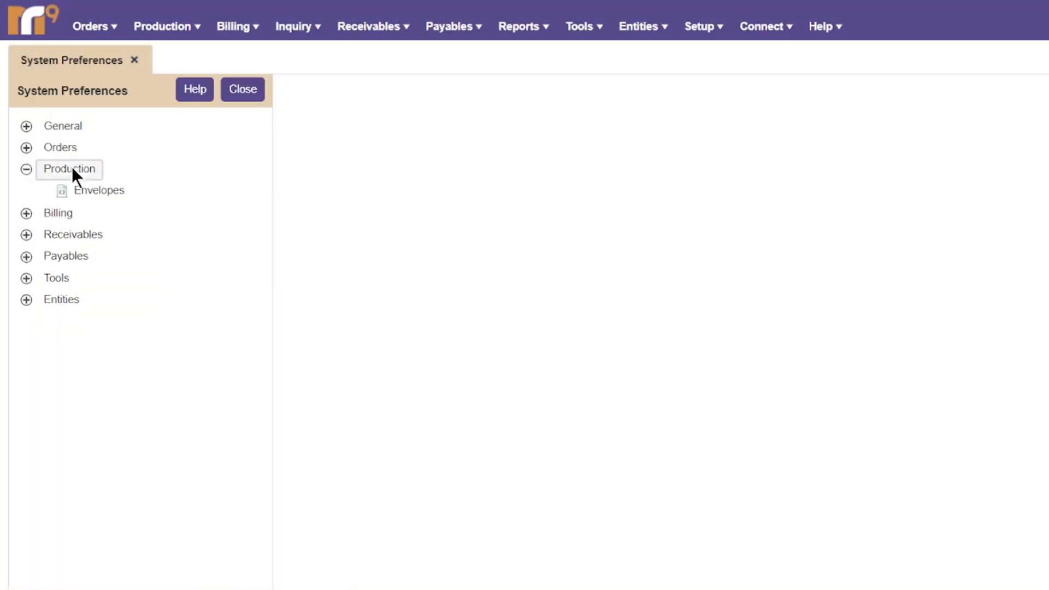
pyautogui.click(116, 191)
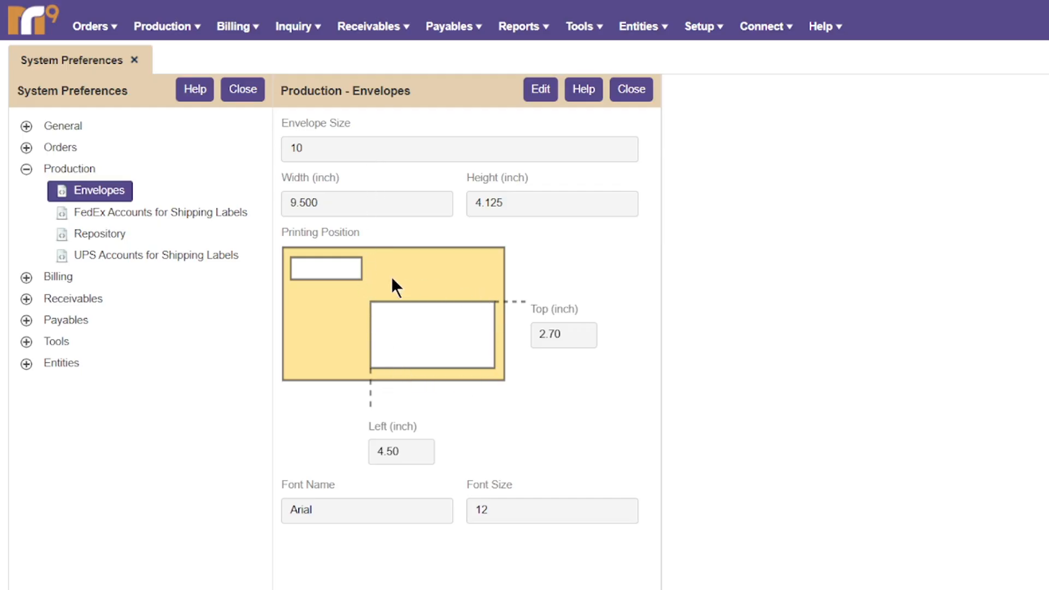
pyautogui.click(619, 89)
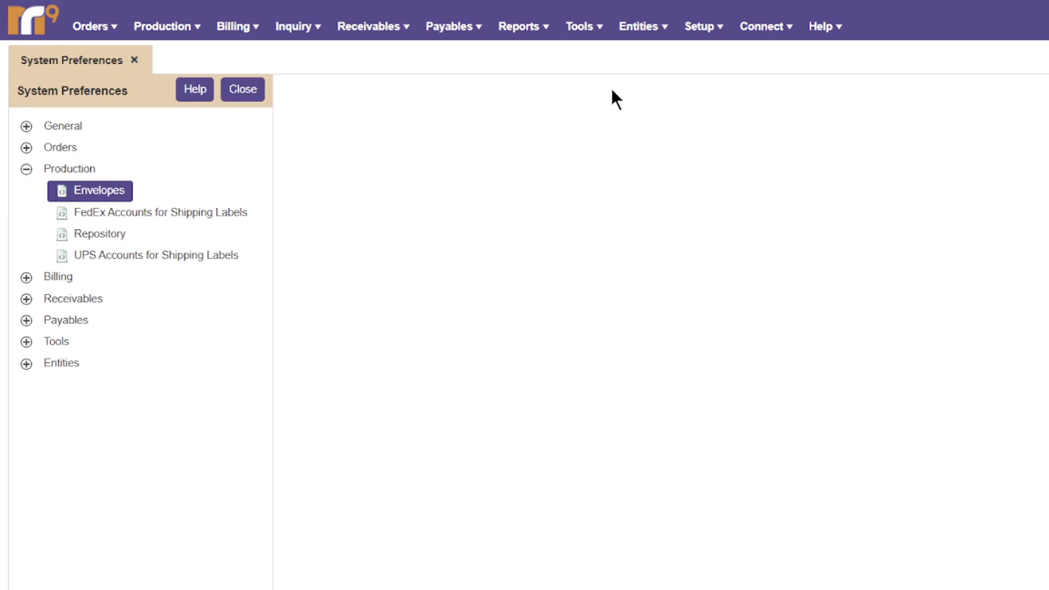
# Open the FedEx Accounts for Shipping Labels list, start a new account and view its help page.
pyautogui.click(178, 214)
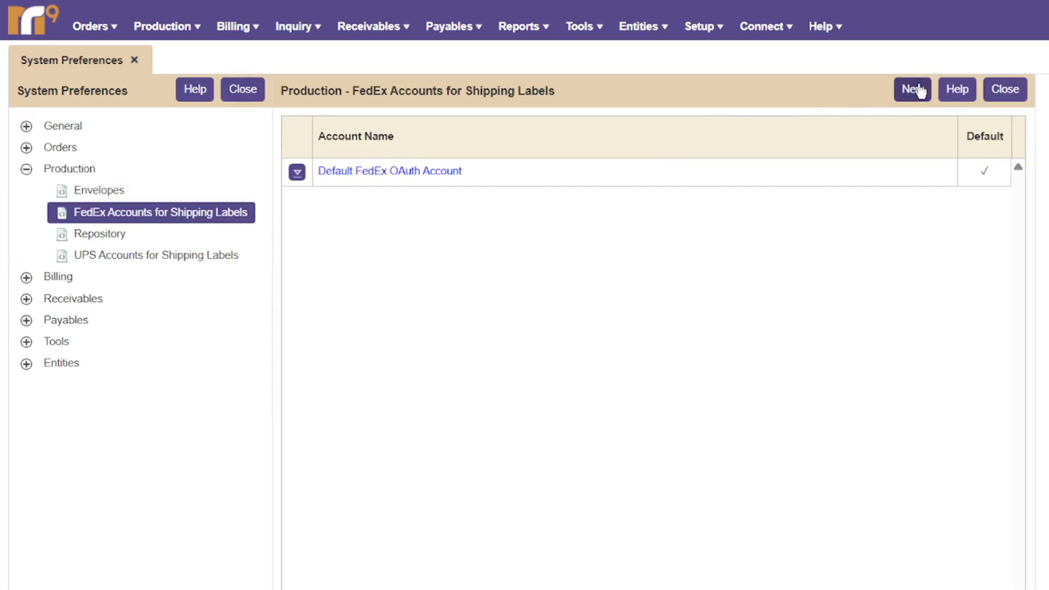
pyautogui.click(914, 89)
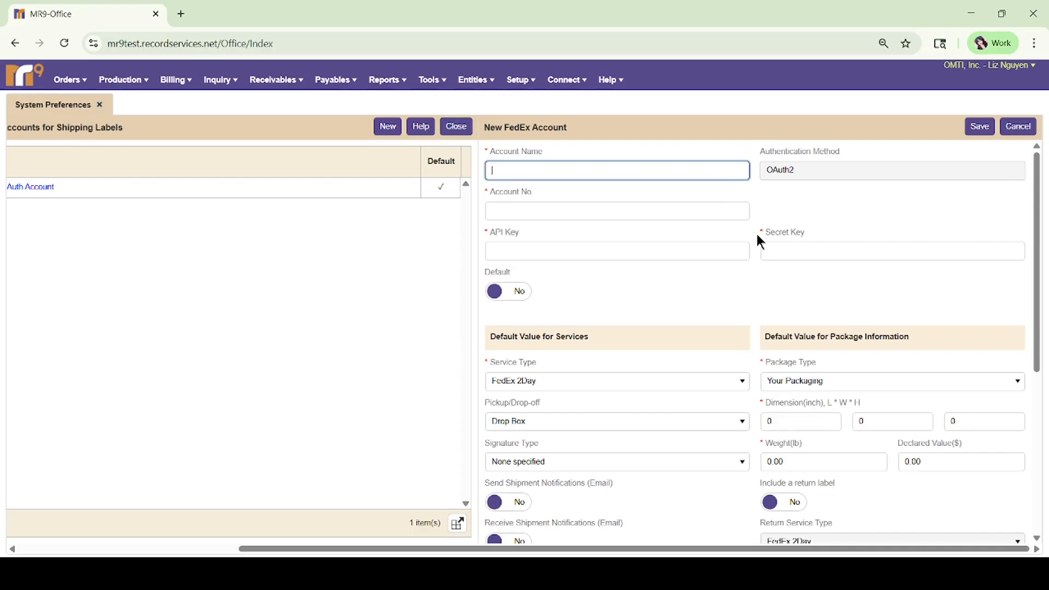
pyautogui.click(425, 129)
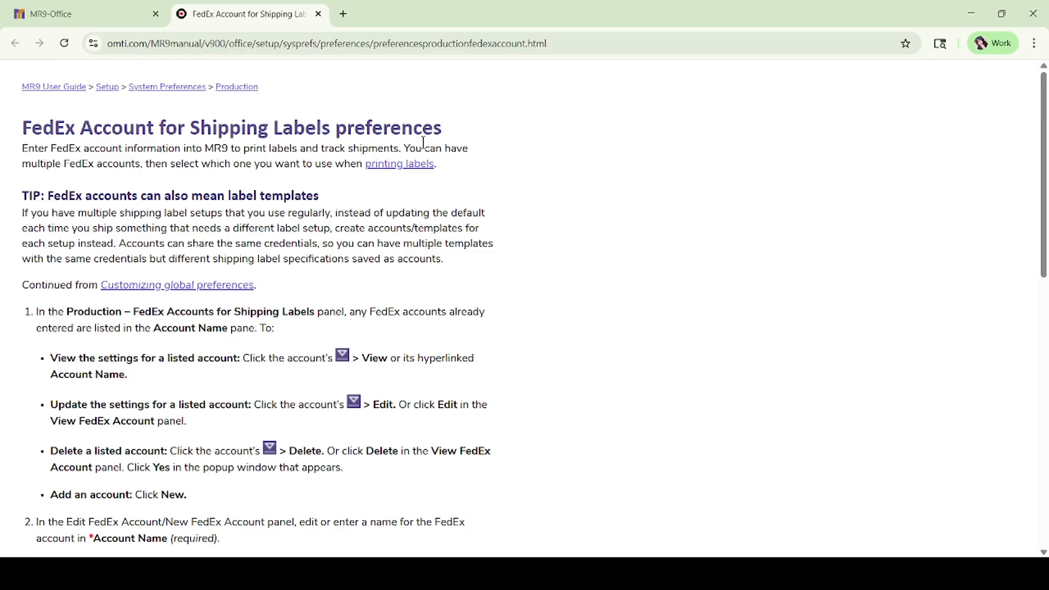
pyautogui.scroll(-3, 417, 241)
pyautogui.scroll(3, 418, 251)
# Close the help page and cancel the New FedEx Account form without adding an account.
pyautogui.click(319, 14)
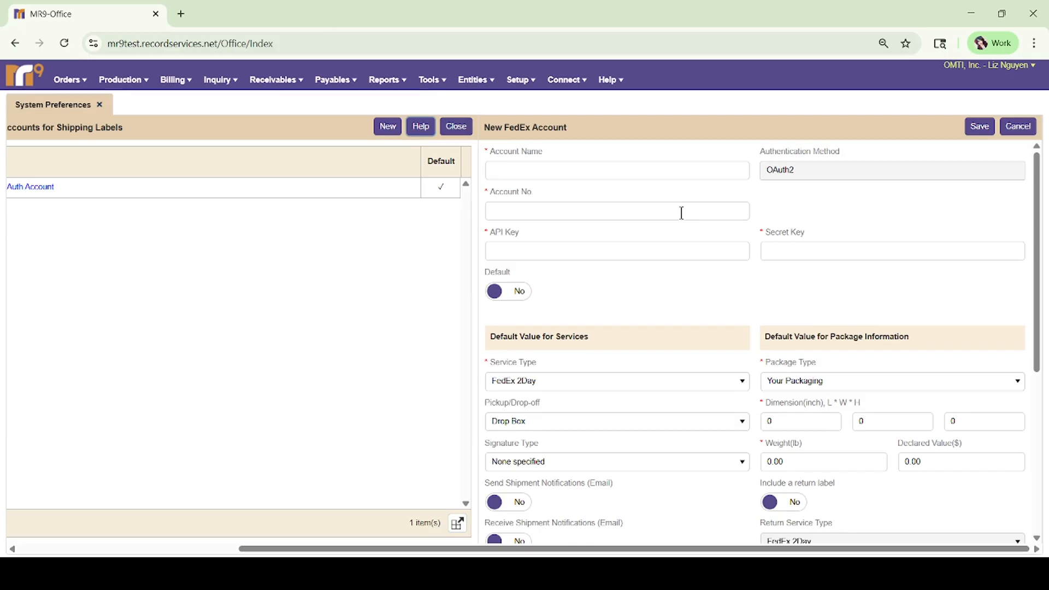
pyautogui.scroll(-4, 705, 281)
pyautogui.scroll(4, 705, 282)
pyautogui.click(1019, 127)
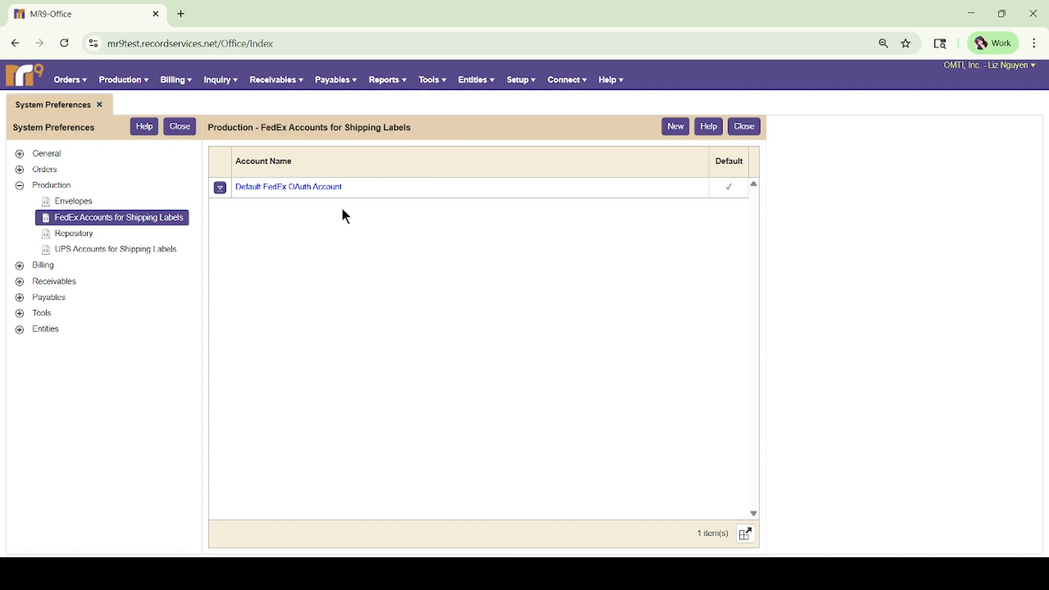
# Open the UPS Accounts for Shipping Labels list, view the New UPS Account form and its help, then cancel.
pyautogui.click(155, 255)
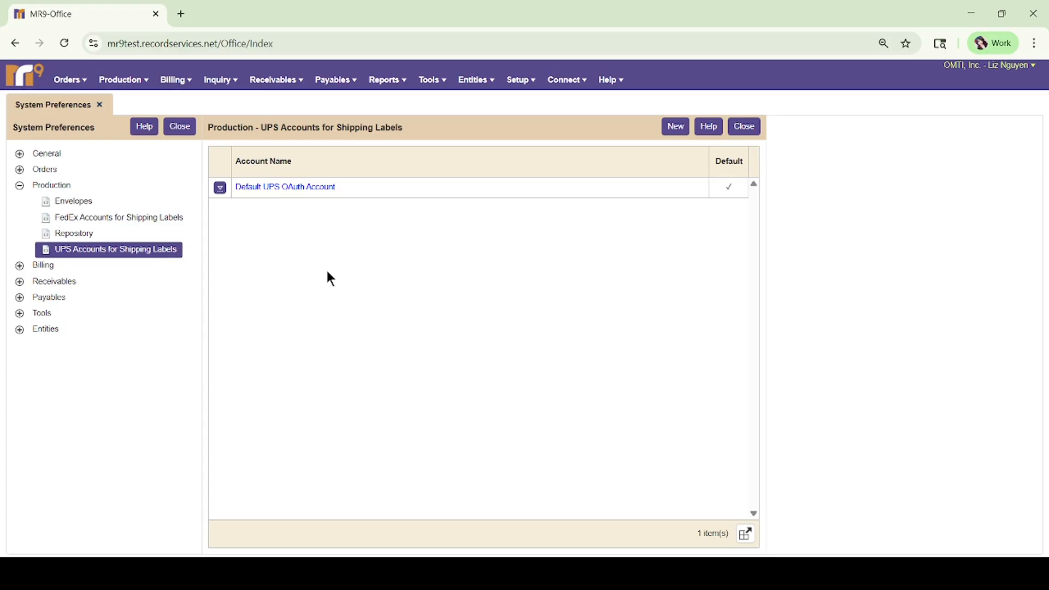
pyautogui.click(667, 131)
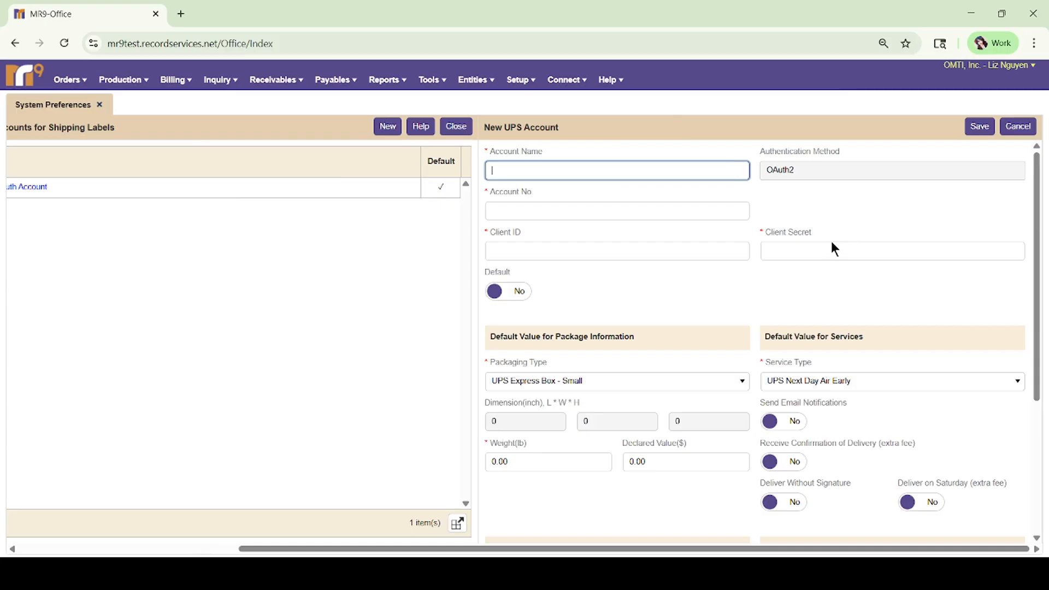
pyautogui.click(419, 127)
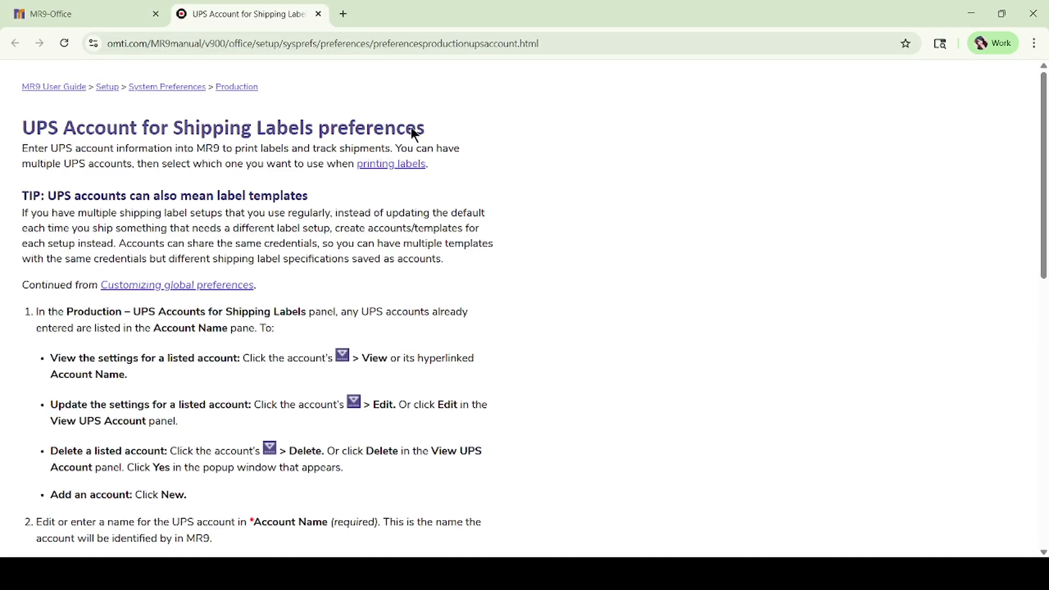
pyautogui.click(319, 15)
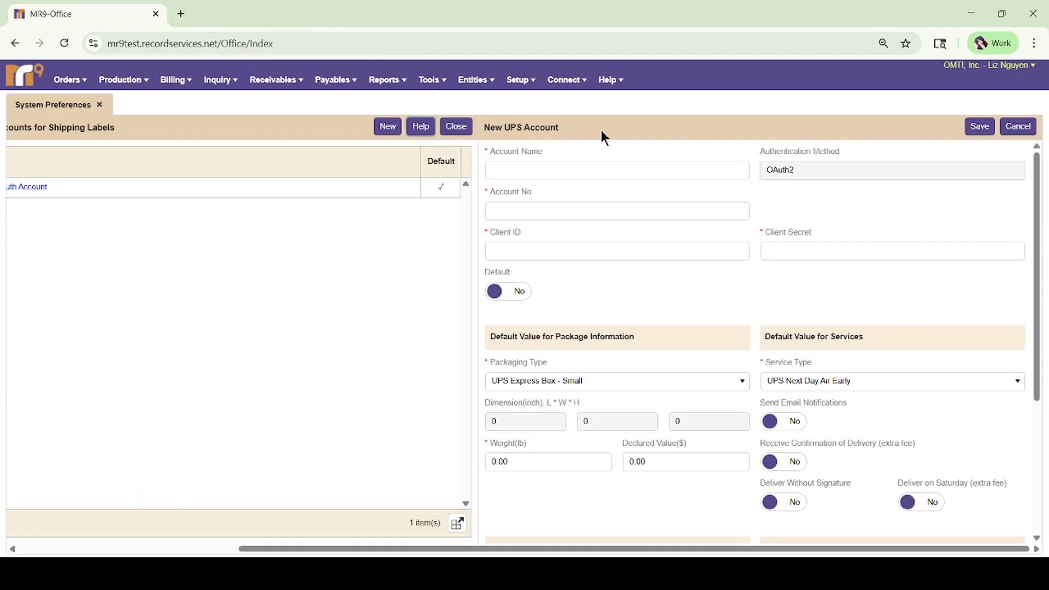
pyautogui.click(1019, 127)
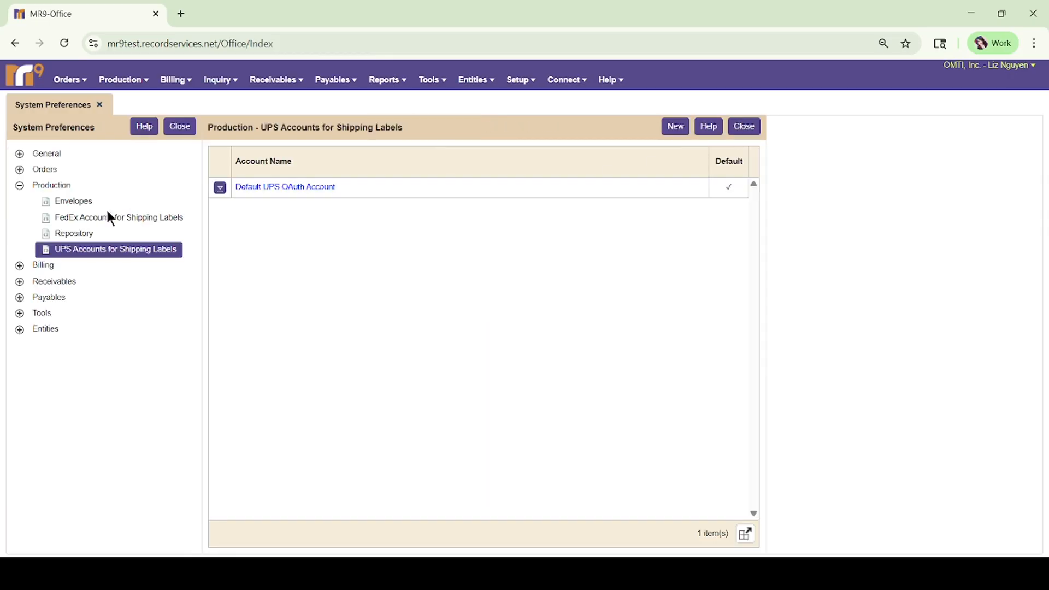
# Review the Production Repository settings and the Tools menu's Repository Download Log, then expand Billing.
pyautogui.click(75, 232)
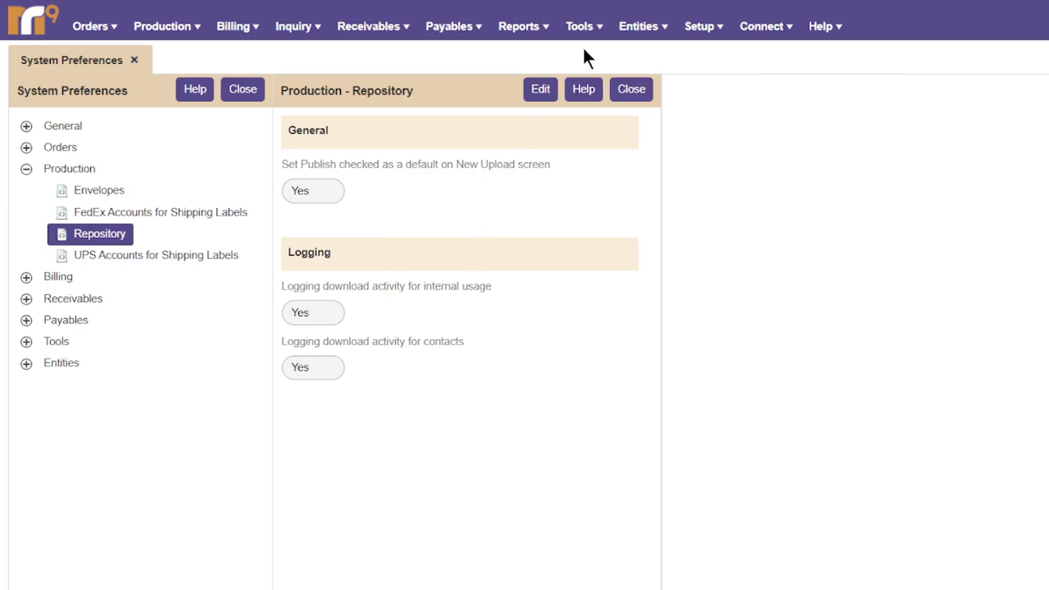
pyautogui.click(581, 26)
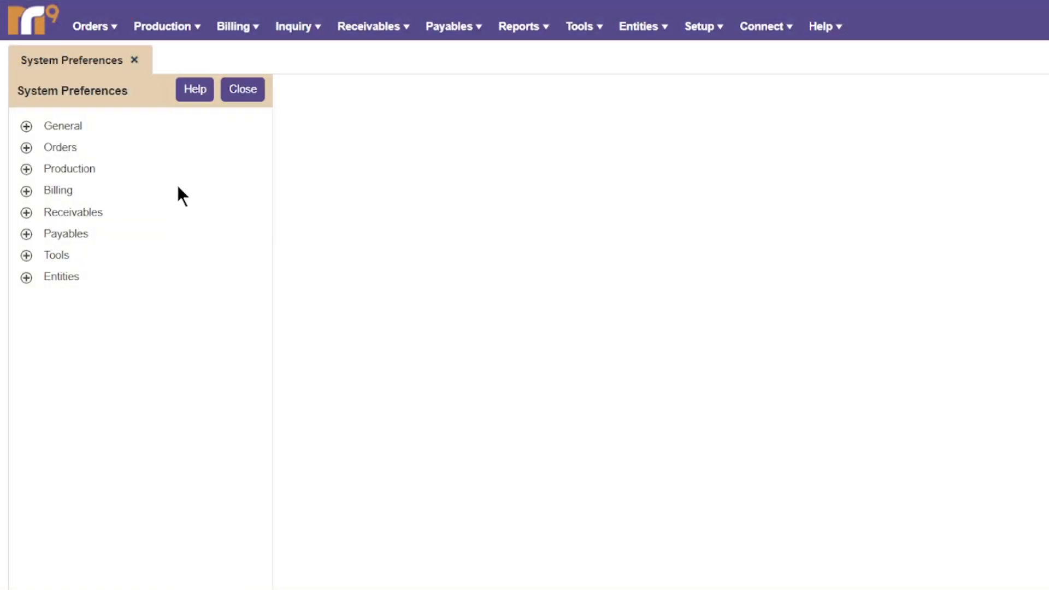
pyautogui.click(27, 193)
# Open Billing Invoice for editing and review formats, keeping Classic-Credit Card(AMEX/MC/VISA) w/o Order Date.
pyautogui.click(96, 215)
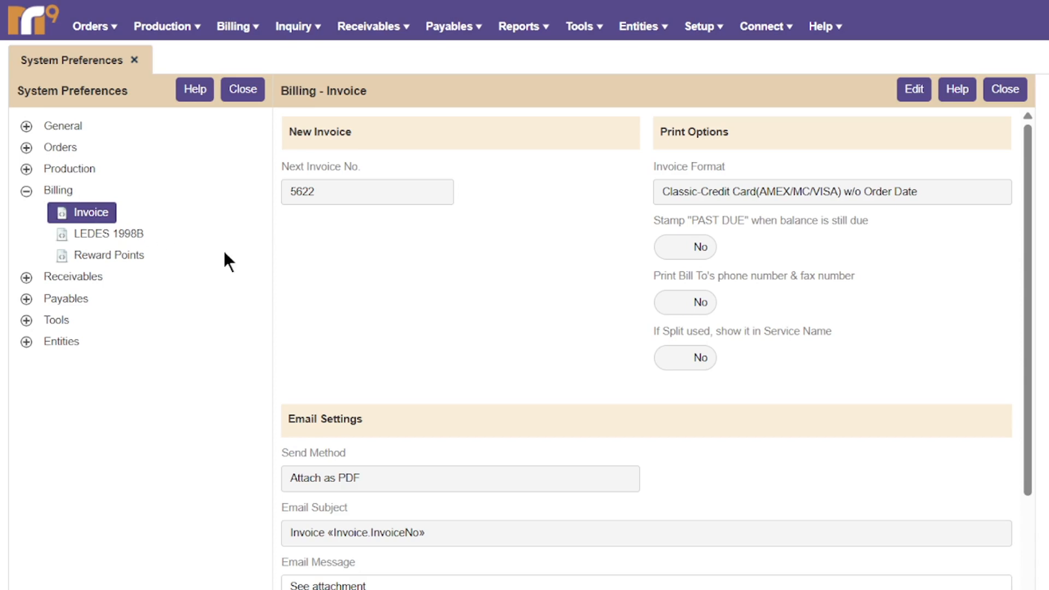
pyautogui.click(906, 89)
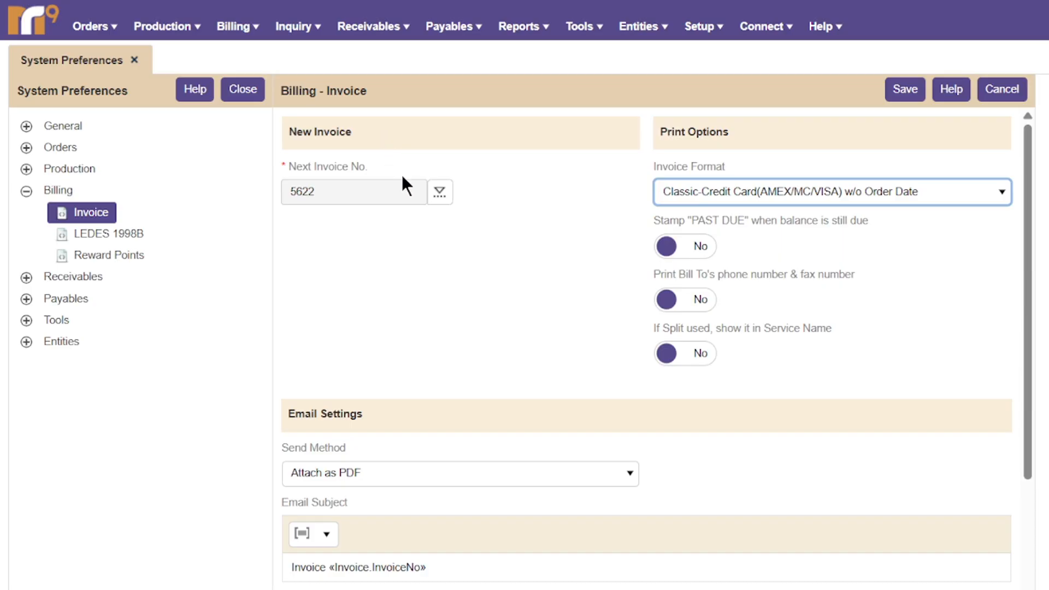
pyautogui.click(723, 205)
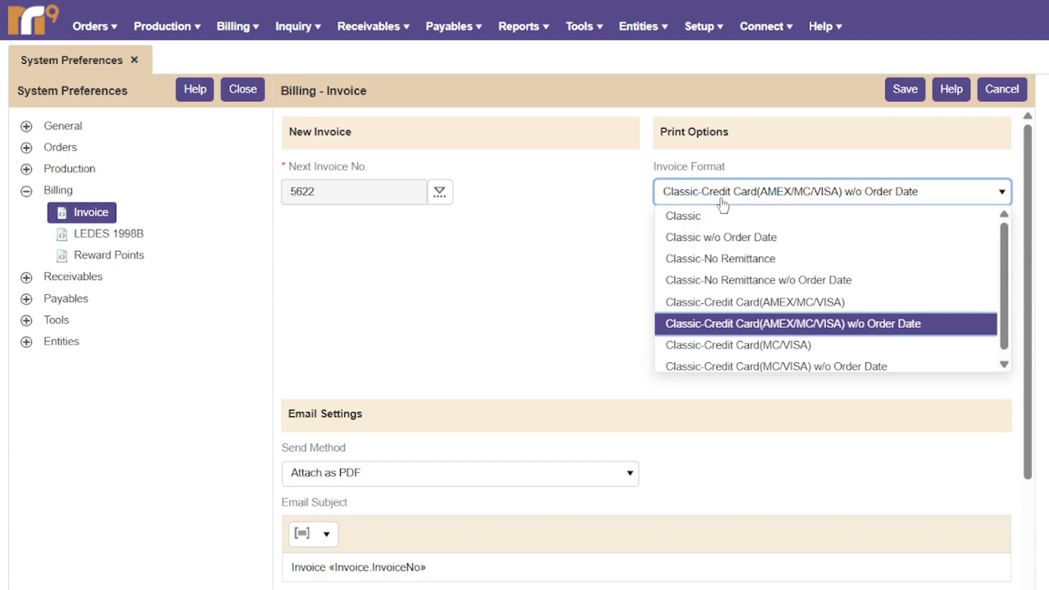
pyautogui.scroll(-3, 723, 205)
pyautogui.scroll(3, 722, 205)
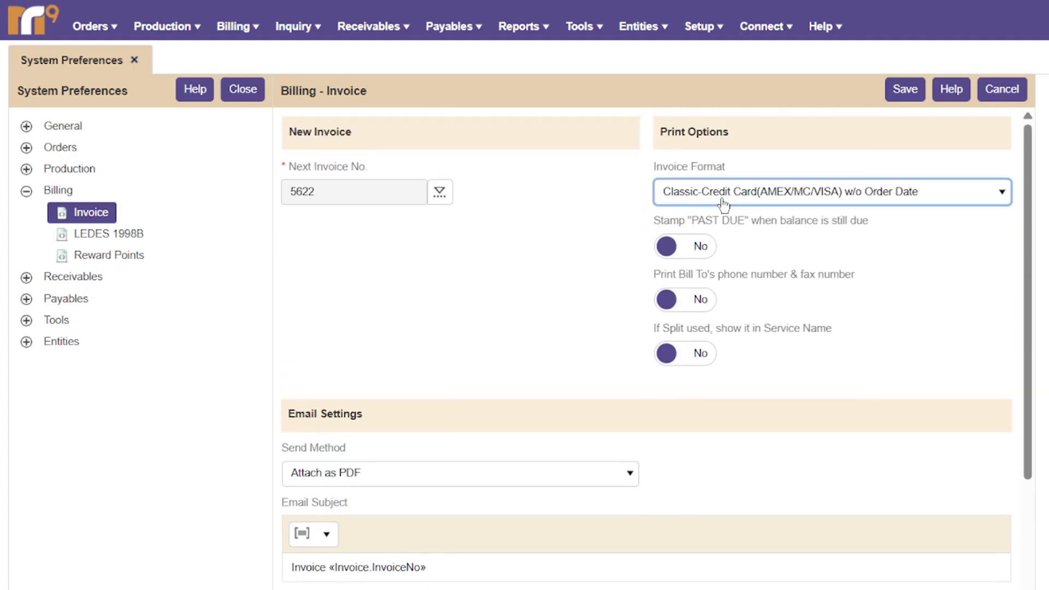
pyautogui.click(725, 204)
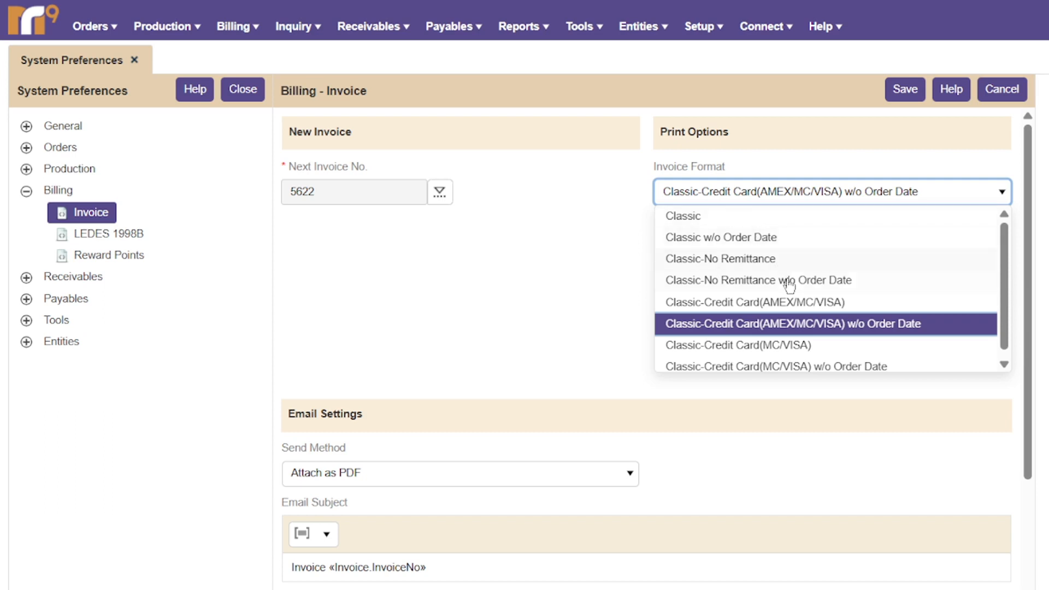
pyautogui.click(631, 271)
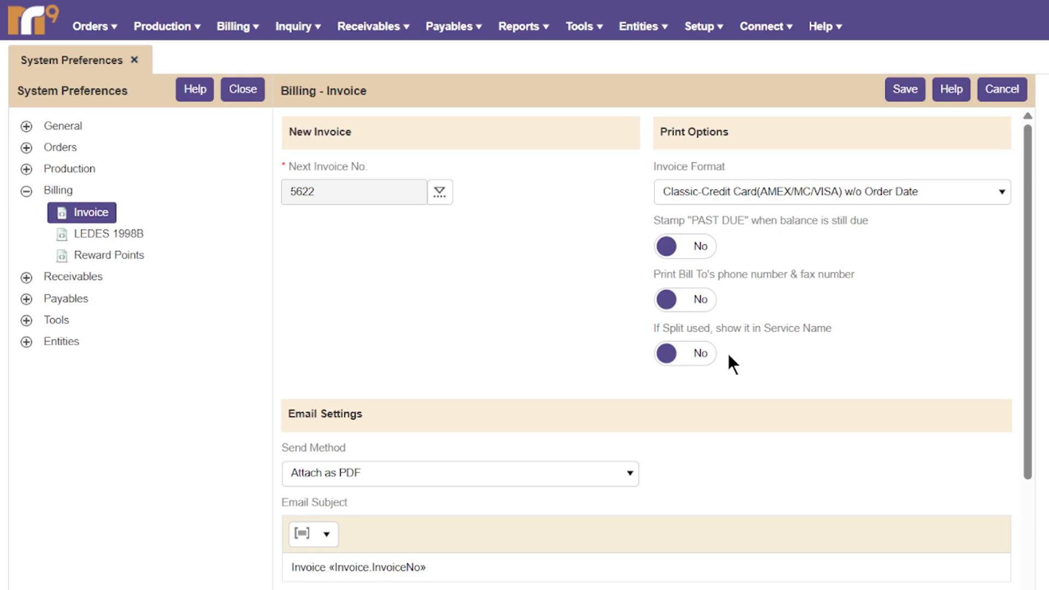
pyautogui.scroll(-3, 727, 383)
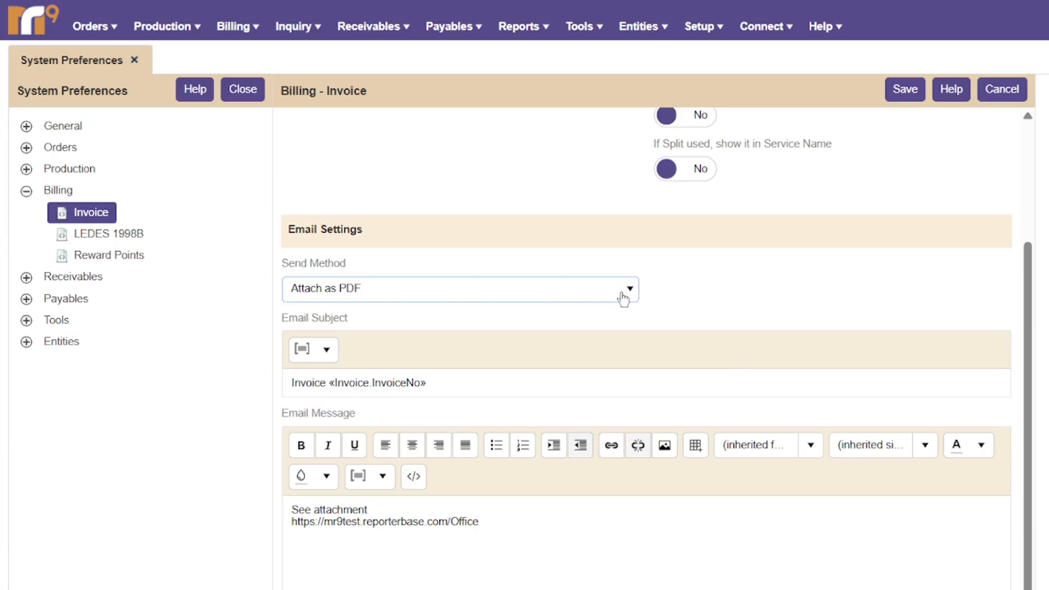
# Review the insertable fields for the email subject and message, then save the Invoice settings unchanged.
pyautogui.scroll(-2, 623, 322)
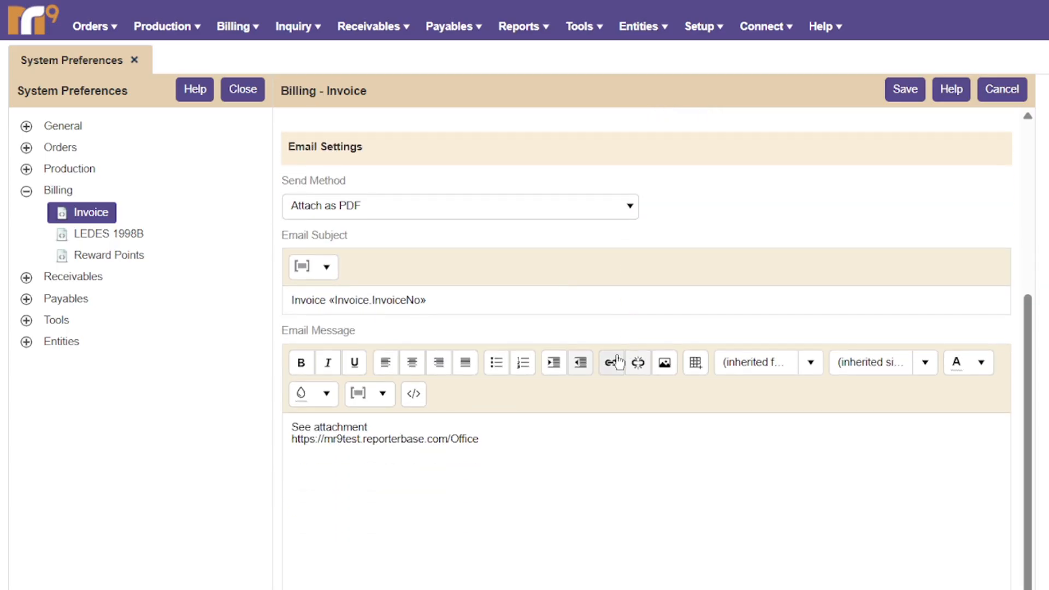
pyautogui.click(326, 269)
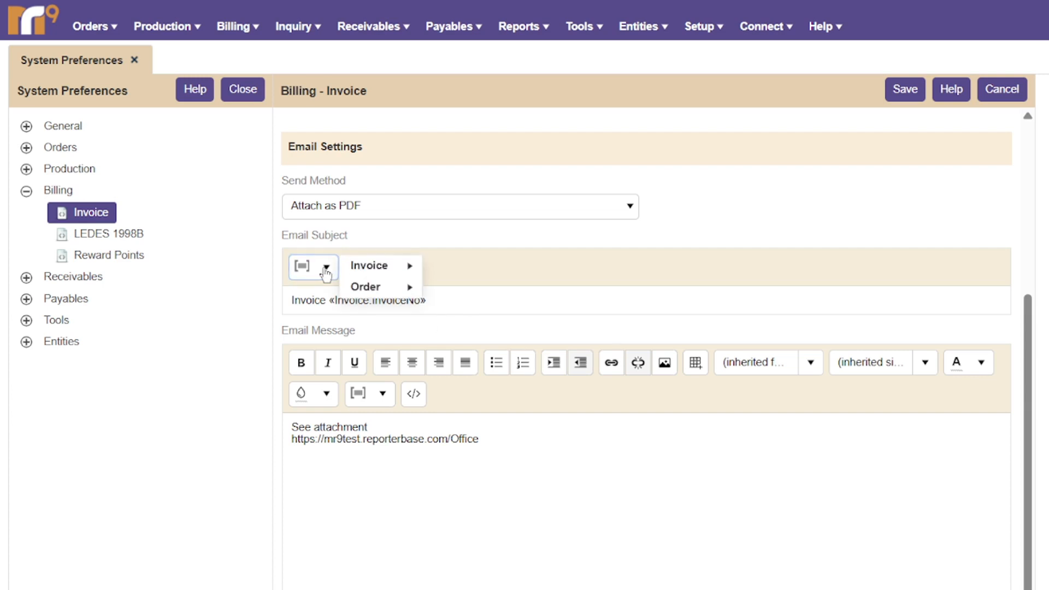
pyautogui.click(383, 394)
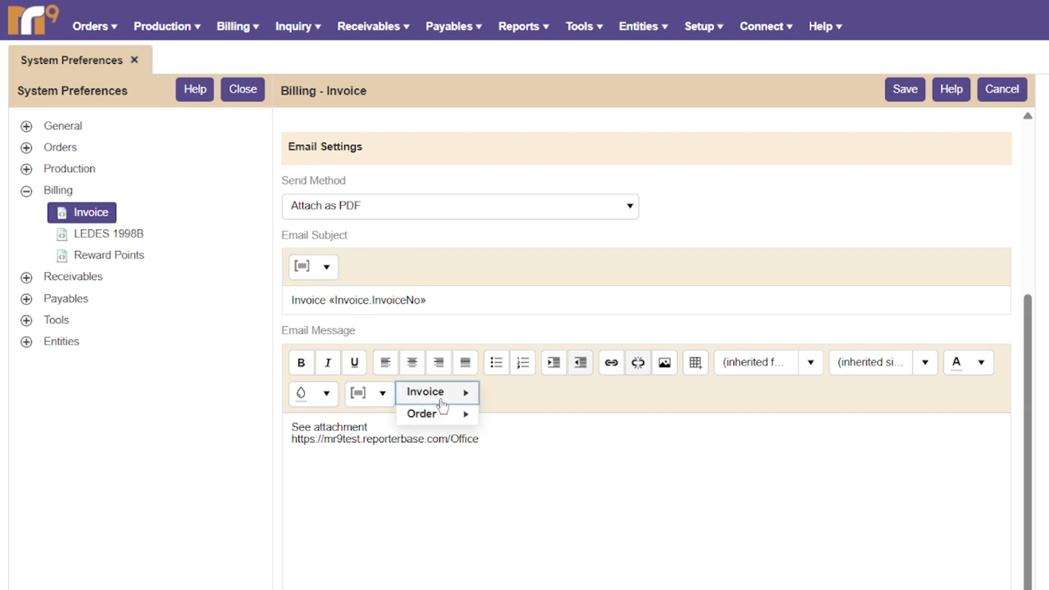
pyautogui.click(696, 267)
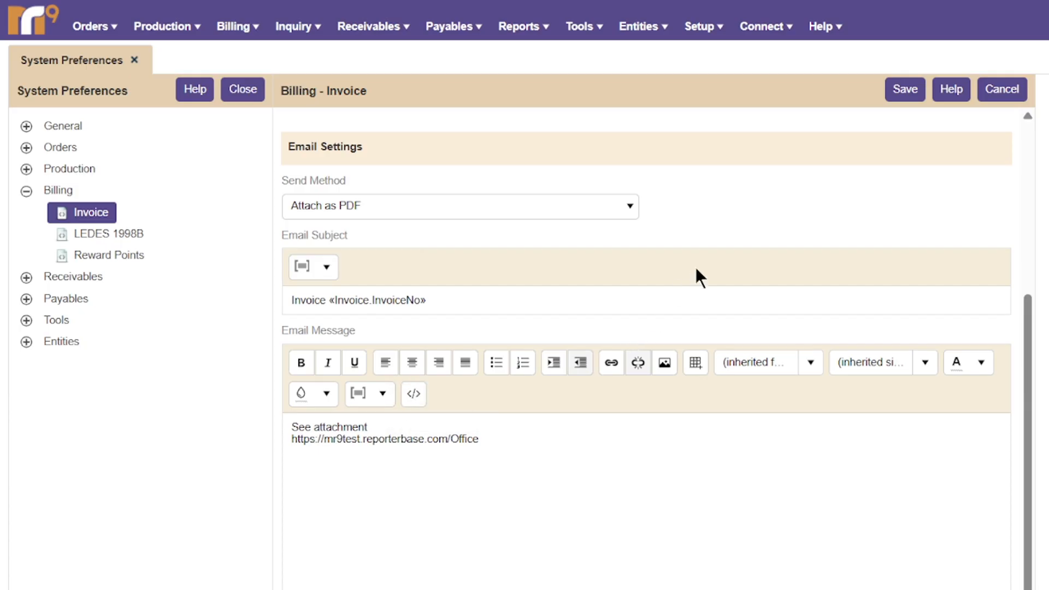
pyautogui.click(919, 100)
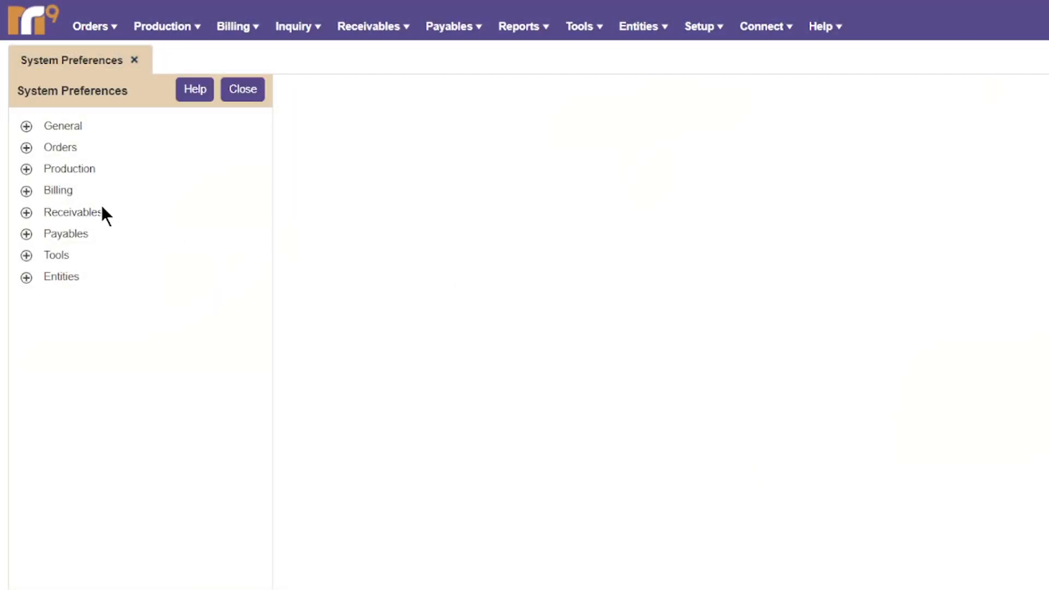
# Expand Receivables, view Payment Receipts, then open the Statement preferences.
pyautogui.click(96, 211)
pyautogui.click(109, 236)
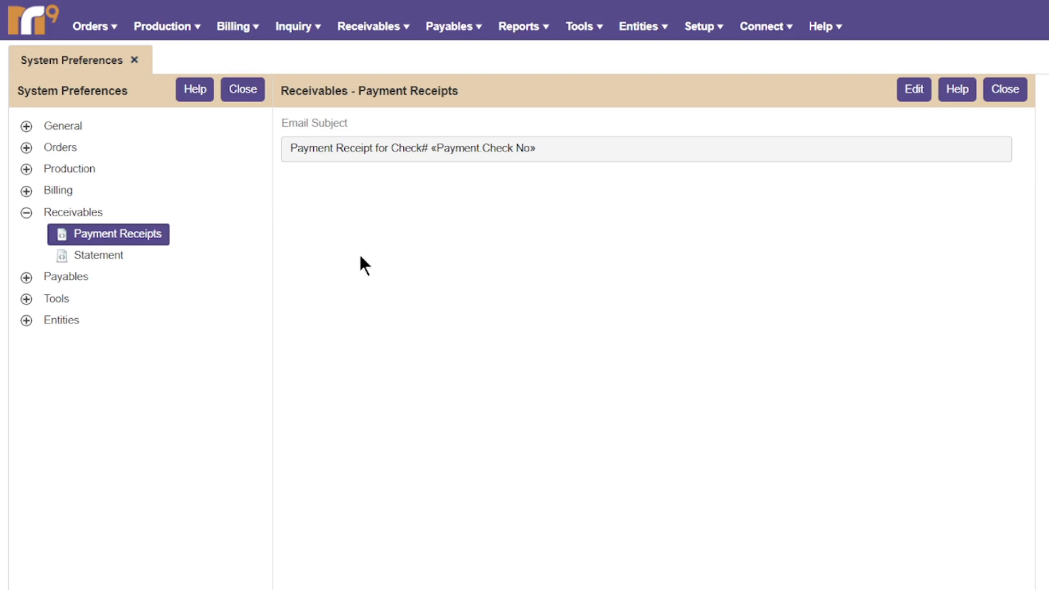
pyautogui.click(110, 256)
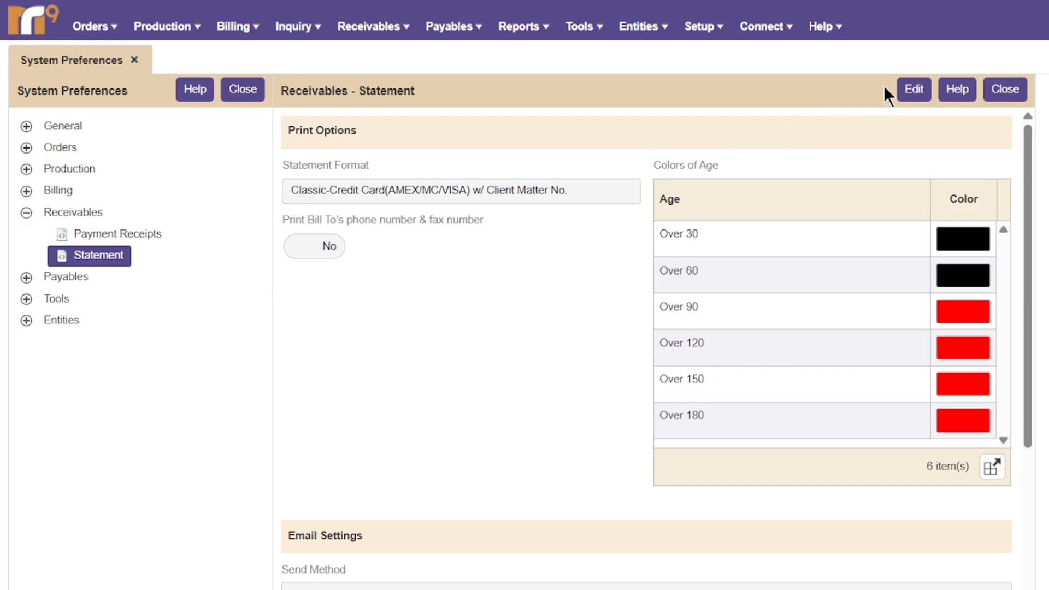
# Edit the Statement settings, review the statement formats and email settings, then cancel without changes.
pyautogui.click(914, 88)
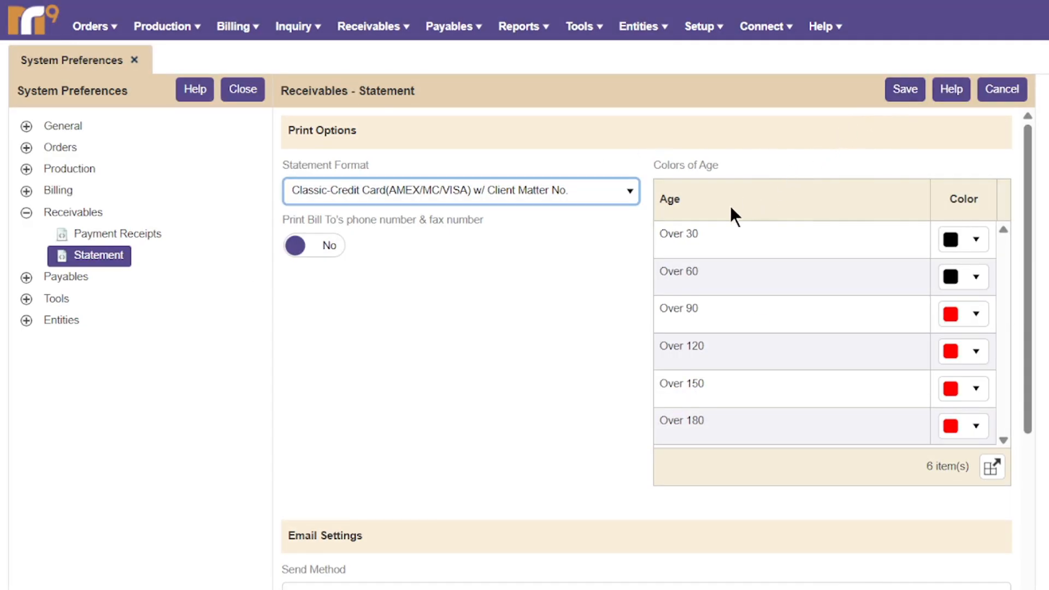
pyautogui.click(445, 197)
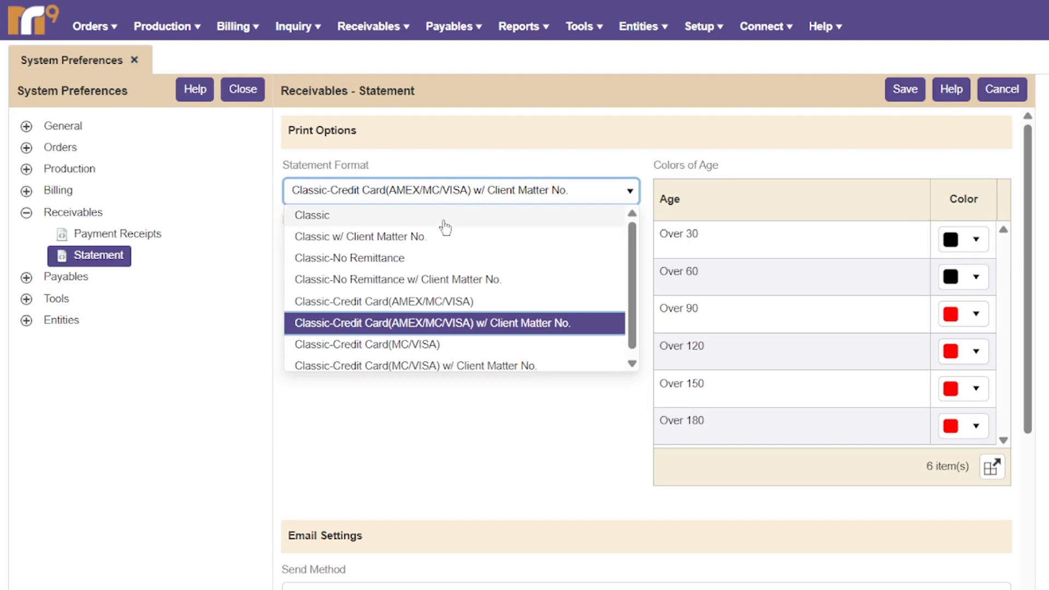
pyautogui.scroll(-1, 467, 280)
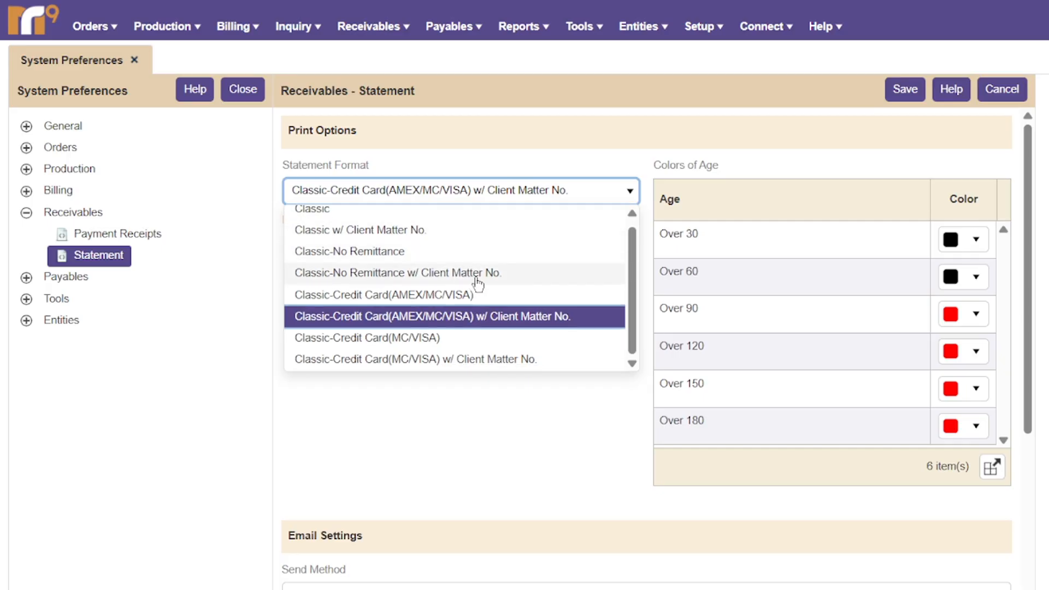
pyautogui.click(475, 404)
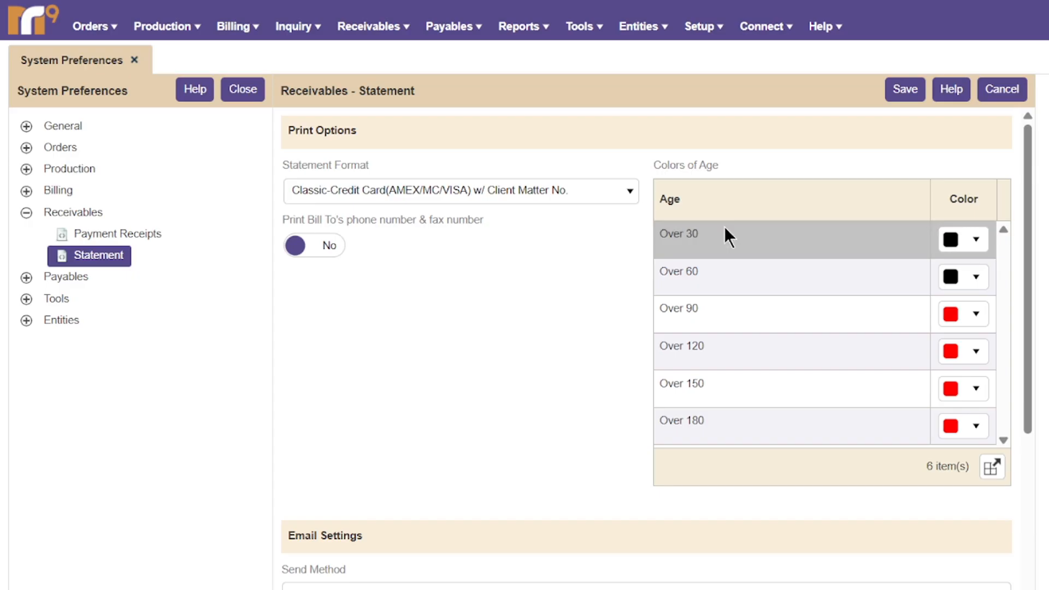
pyautogui.scroll(-3, 720, 240)
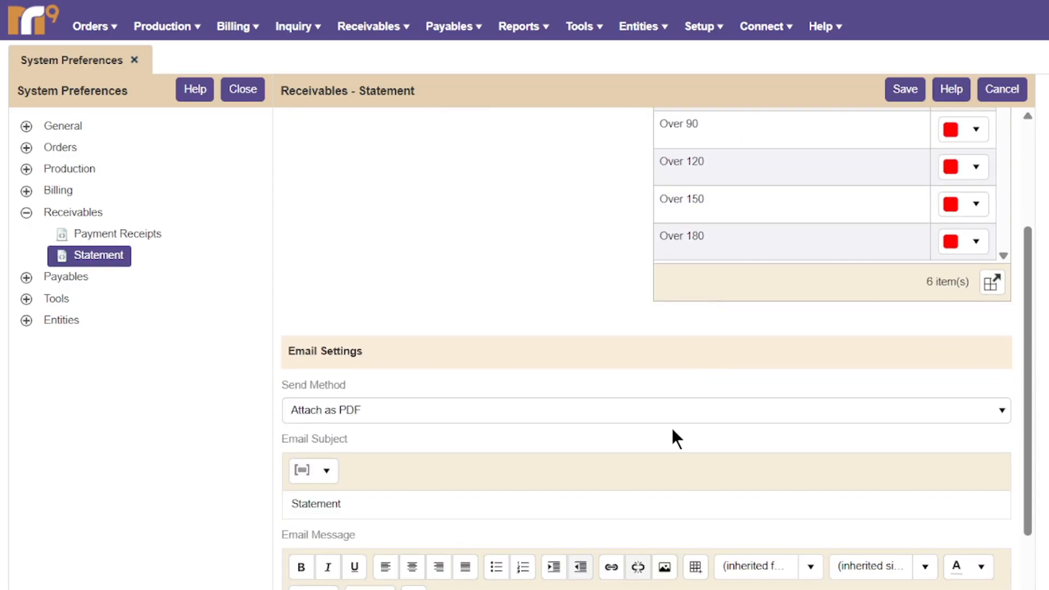
pyautogui.scroll(-2, 671, 431)
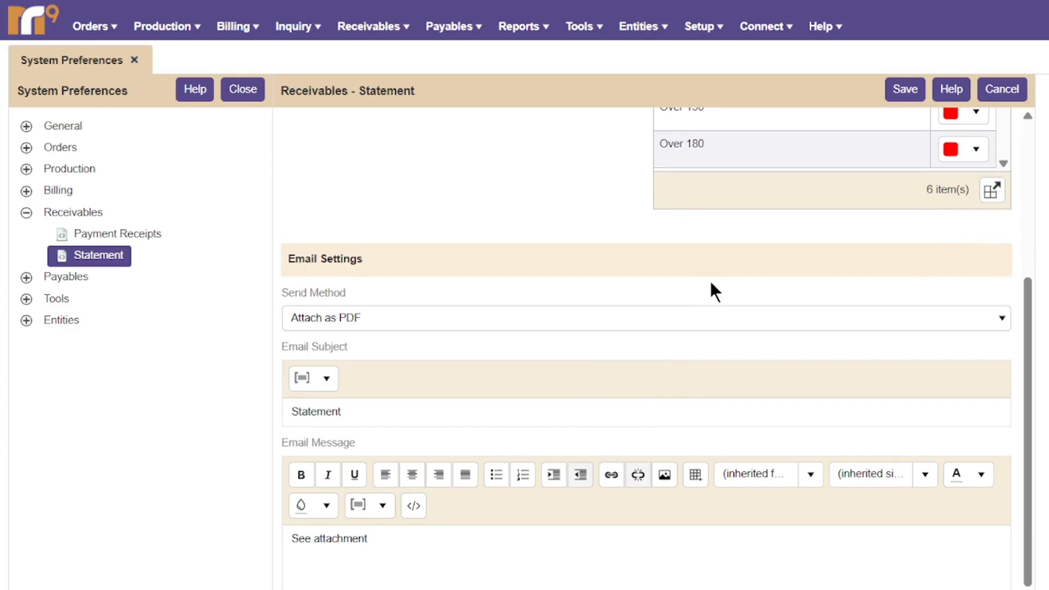
pyautogui.click(1001, 93)
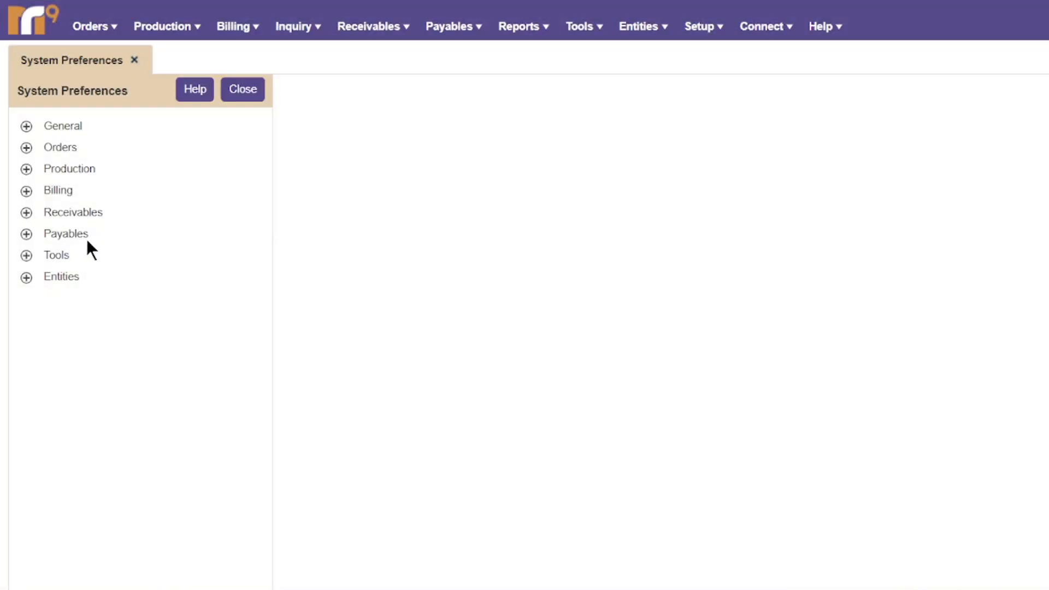
pyautogui.click(49, 233)
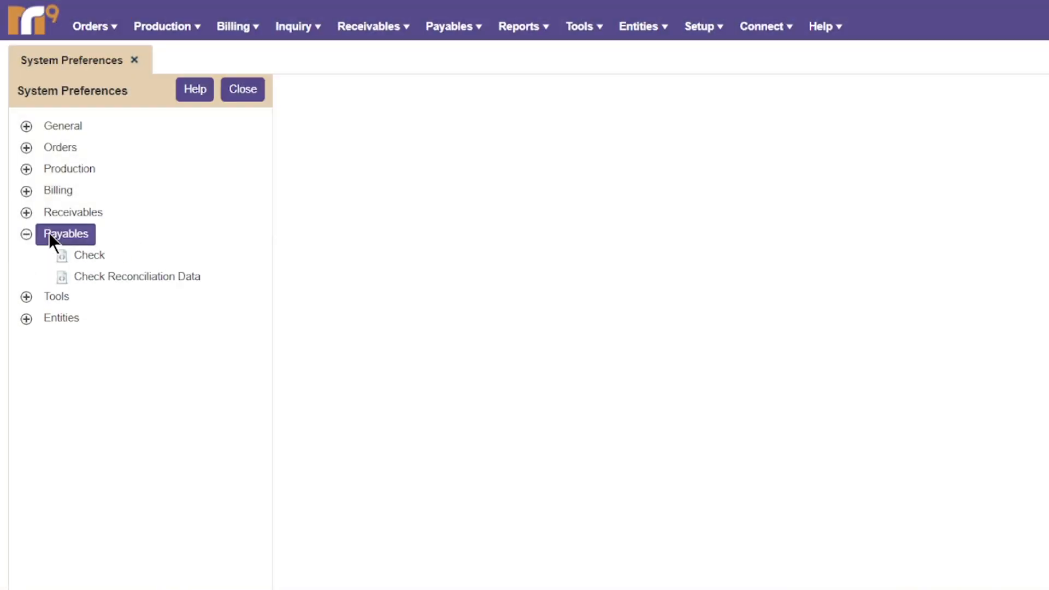
pyautogui.click(87, 256)
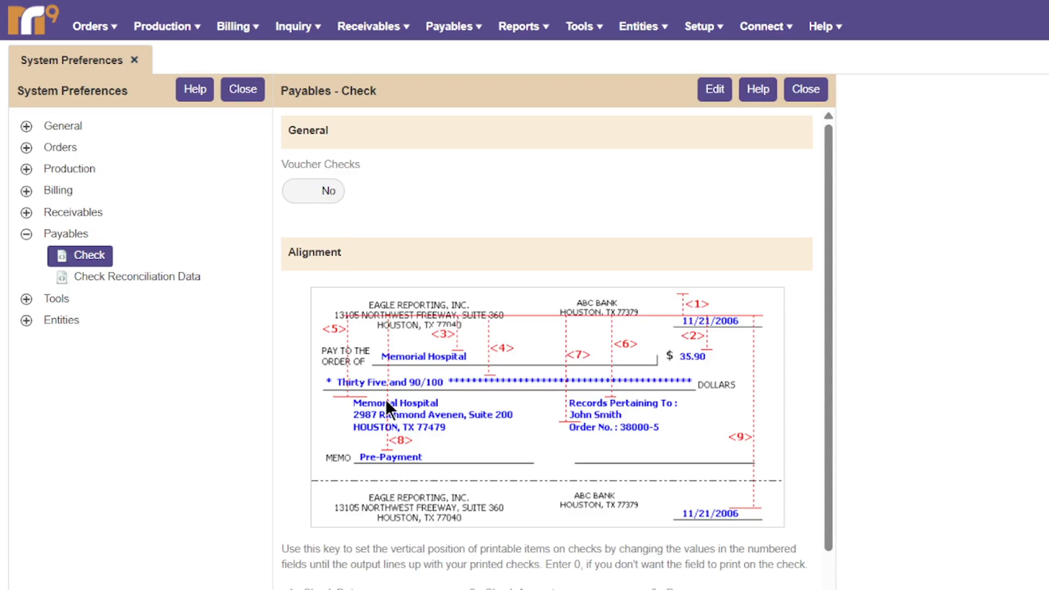
pyautogui.scroll(-3, 385, 399)
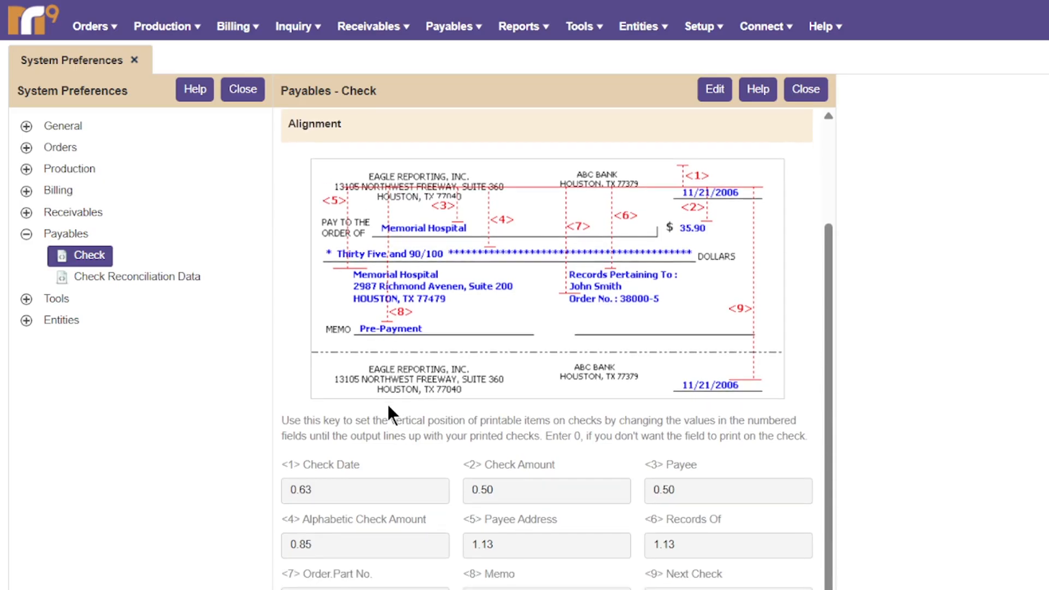
pyautogui.scroll(3, 388, 405)
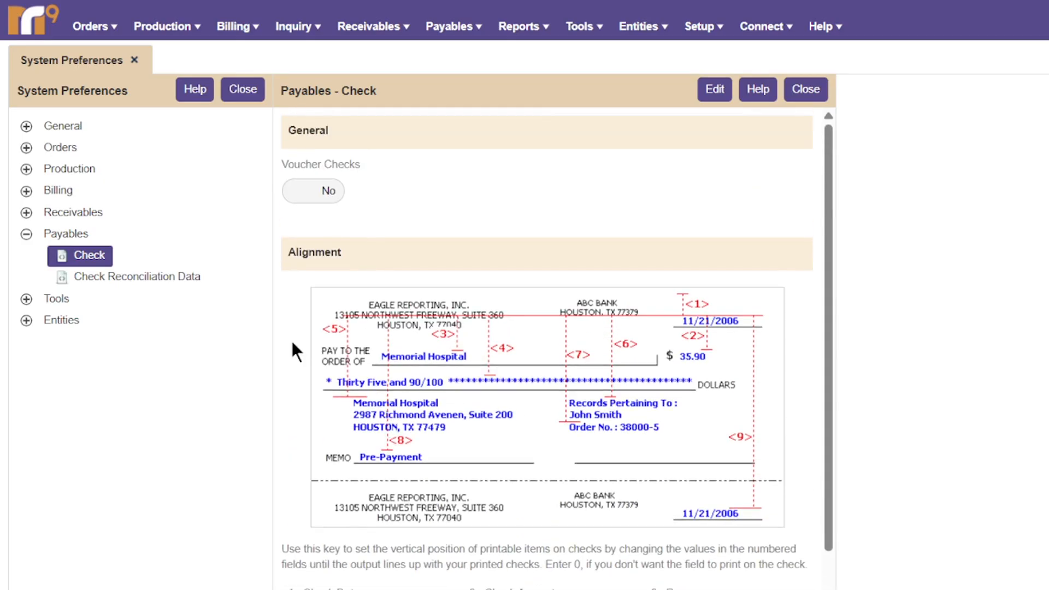
pyautogui.click(175, 275)
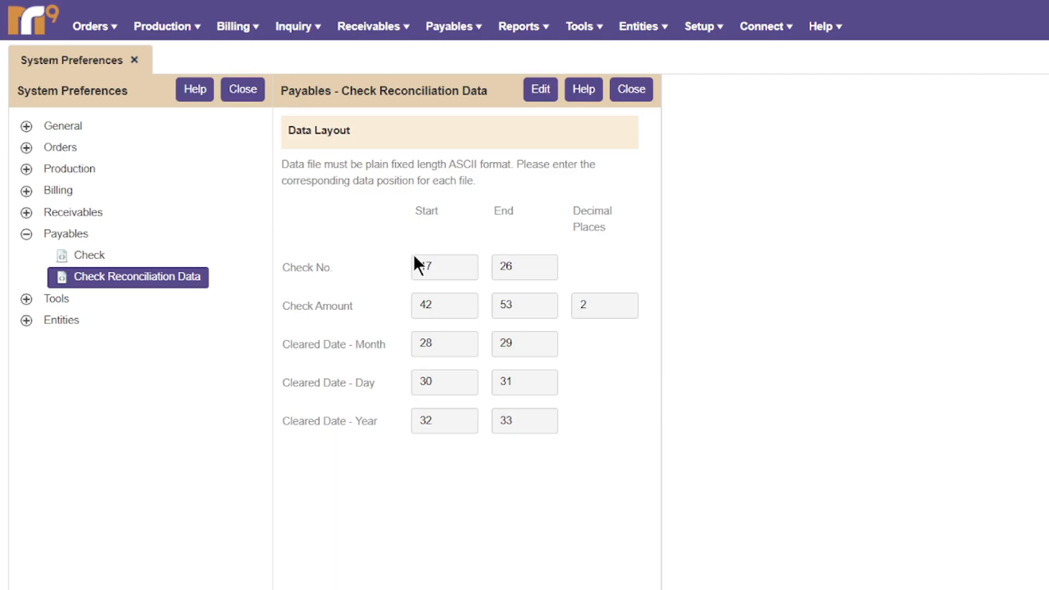
pyautogui.click(629, 91)
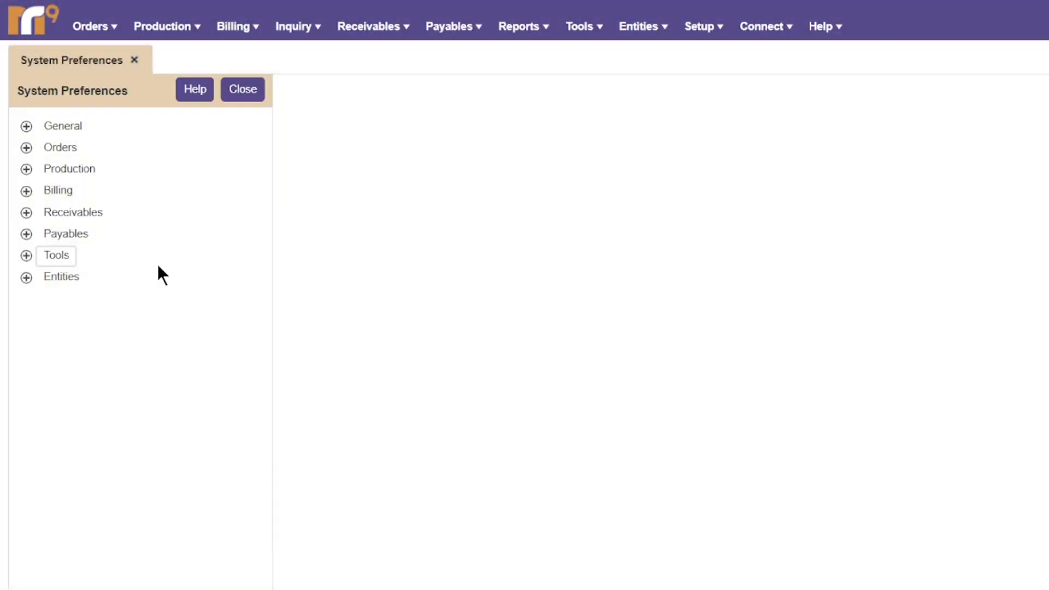
# Expand Tools, make the Email Log settings editable, then switch to the QuickBooks page.
pyautogui.click(38, 255)
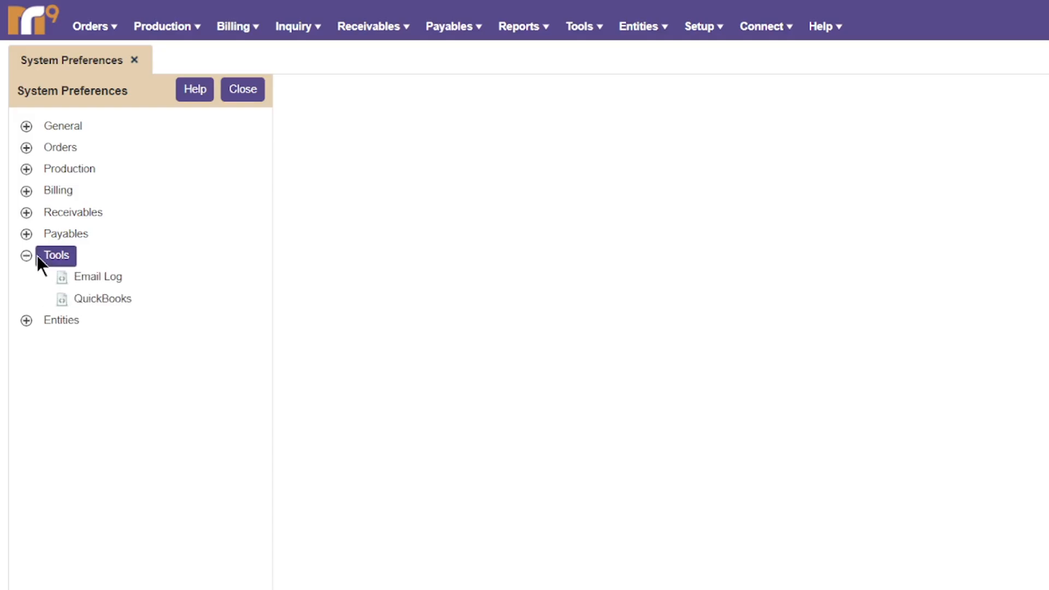
pyautogui.click(101, 277)
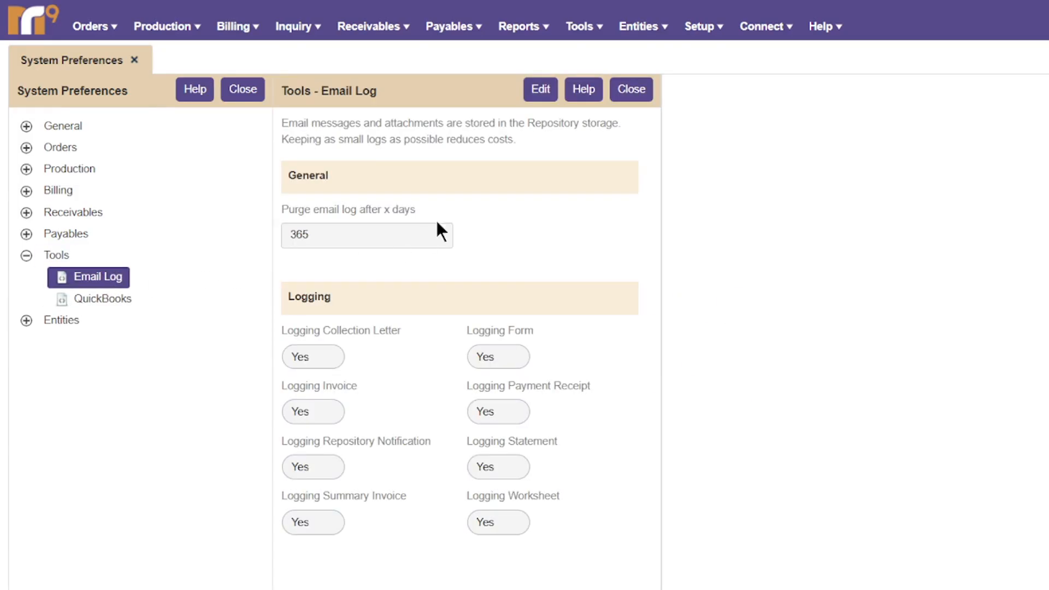
pyautogui.click(534, 92)
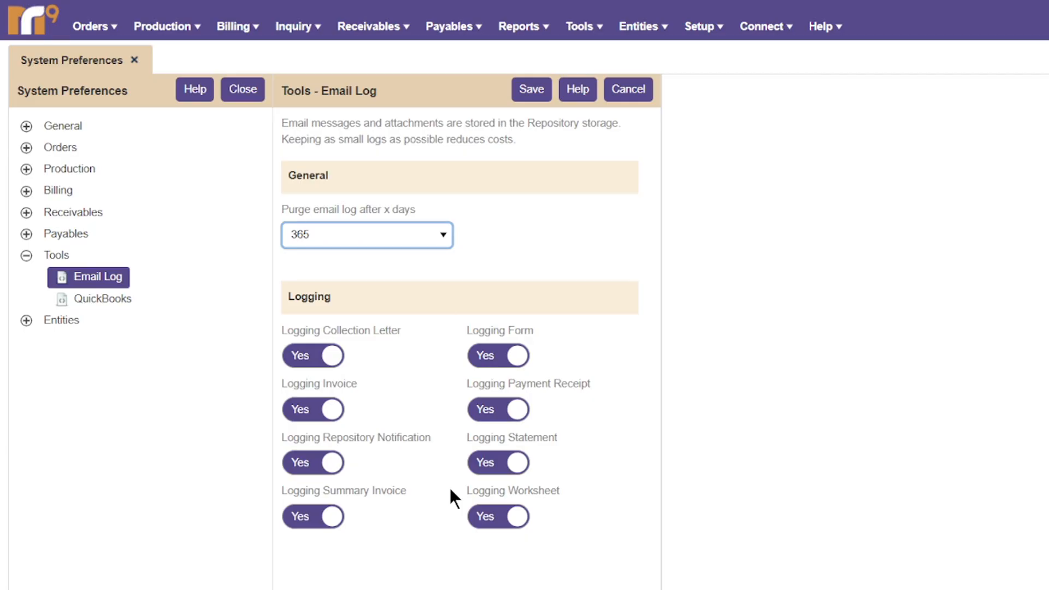
pyautogui.click(127, 305)
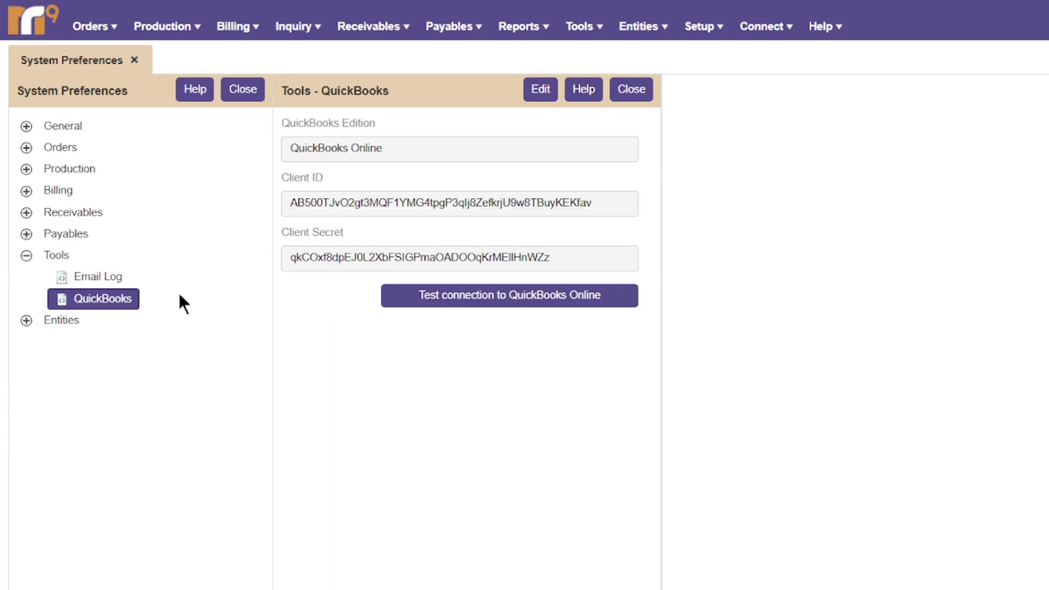
# Make QuickBooks settings editable, keep QuickBooks Online as edition, and read the QuickBooks help page.
pyautogui.click(531, 91)
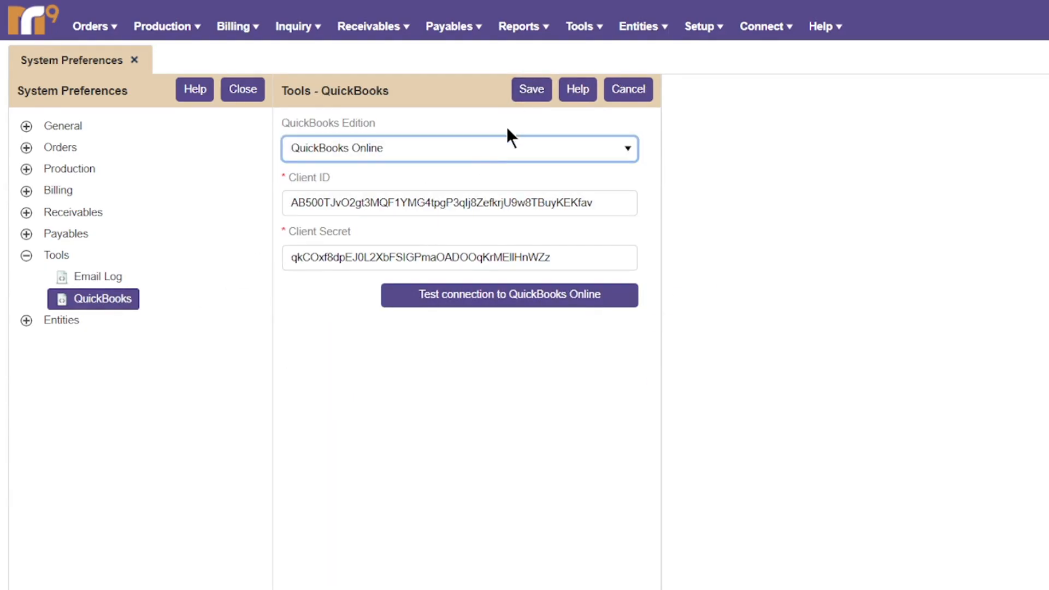
pyautogui.click(490, 159)
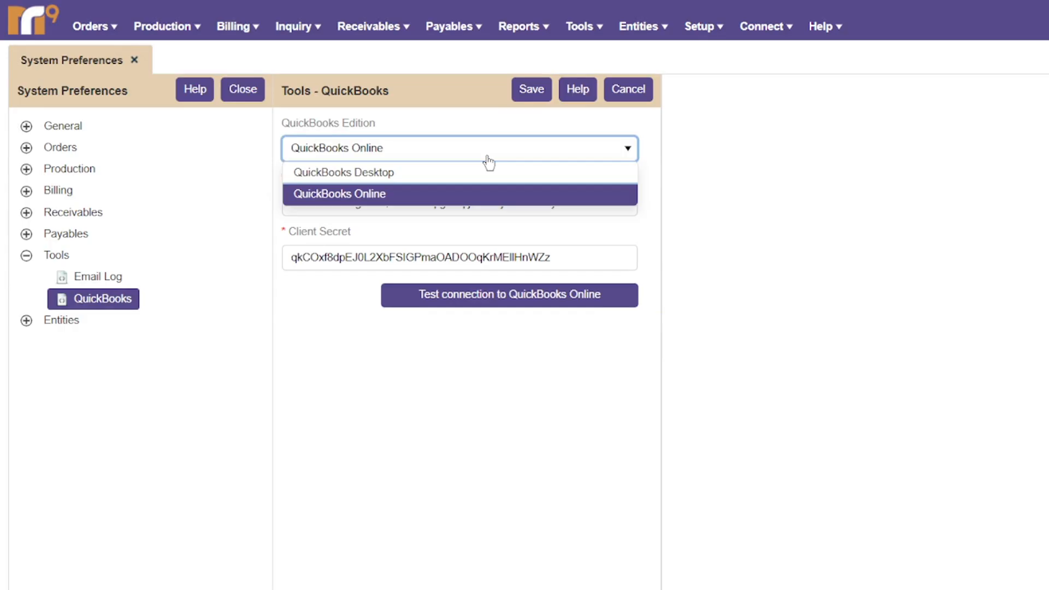
pyautogui.click(490, 162)
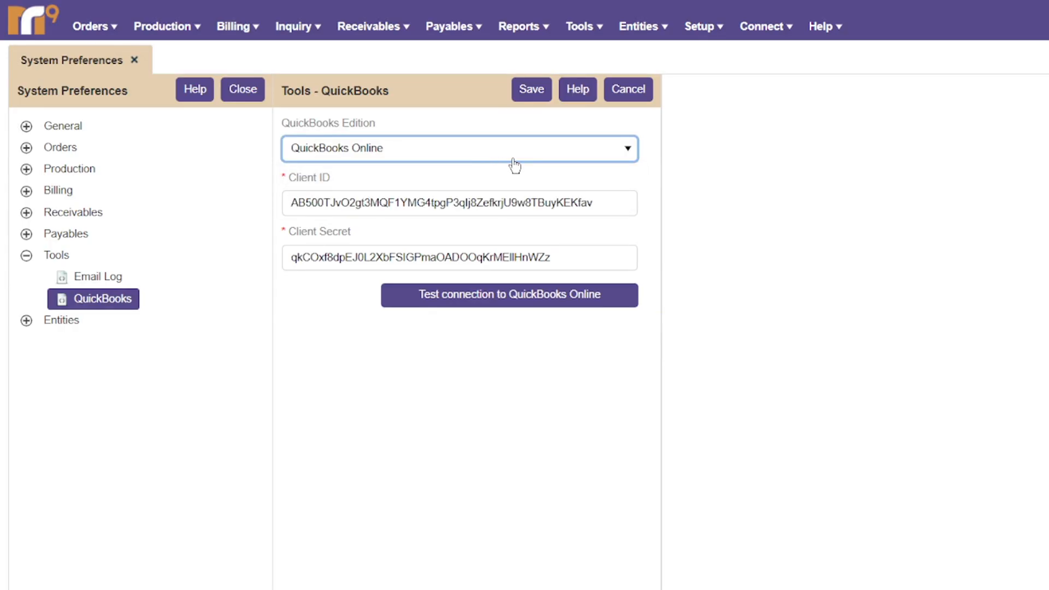
pyautogui.click(582, 96)
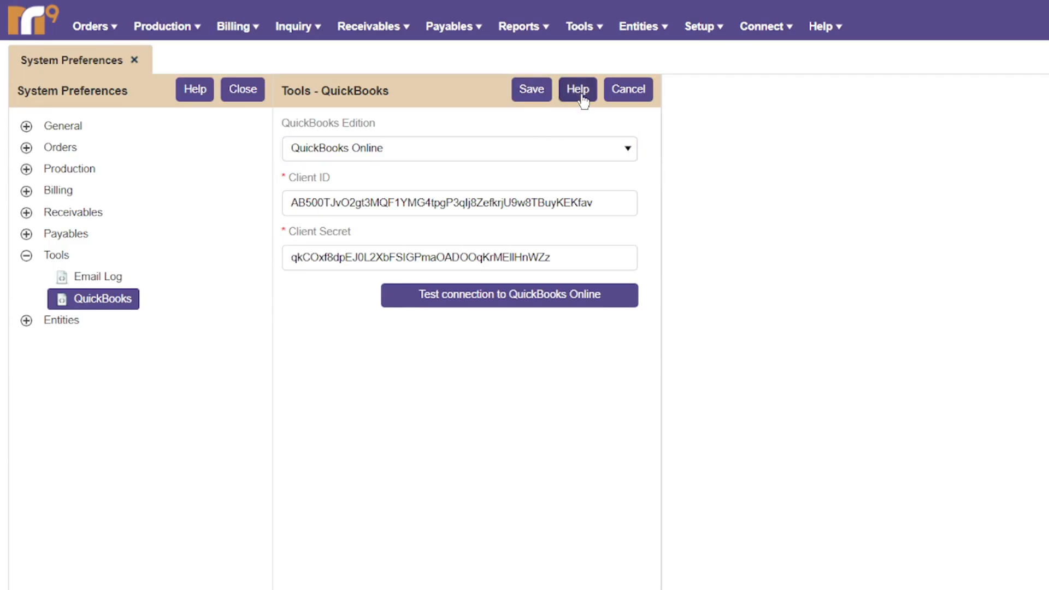
pyautogui.scroll(-8, 538, 306)
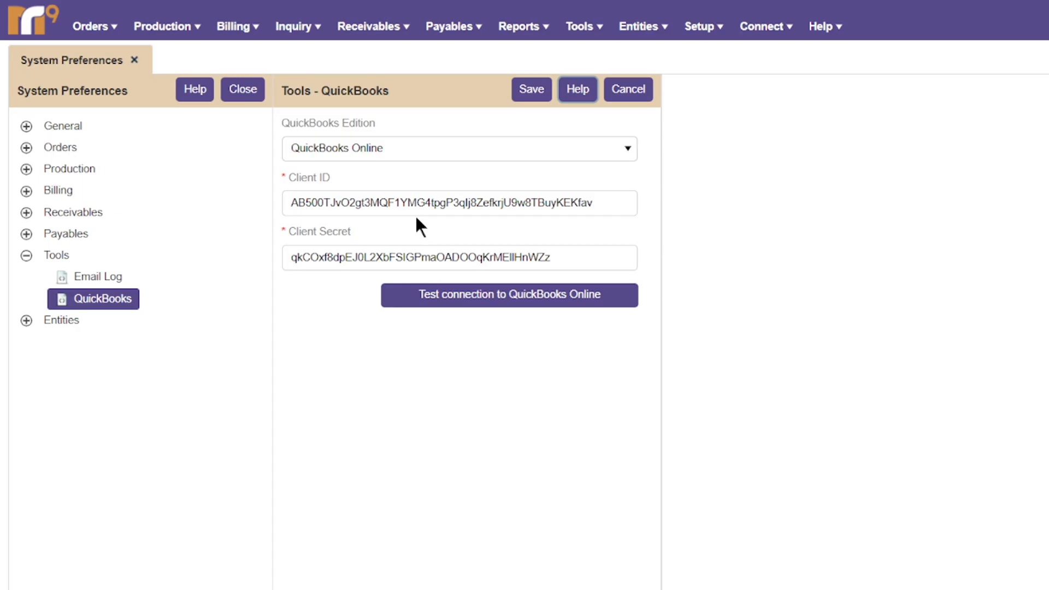
pyautogui.click(417, 157)
# Set the QuickBooks Edition to QuickBooks Desktop and save the setting.
pyautogui.click(417, 174)
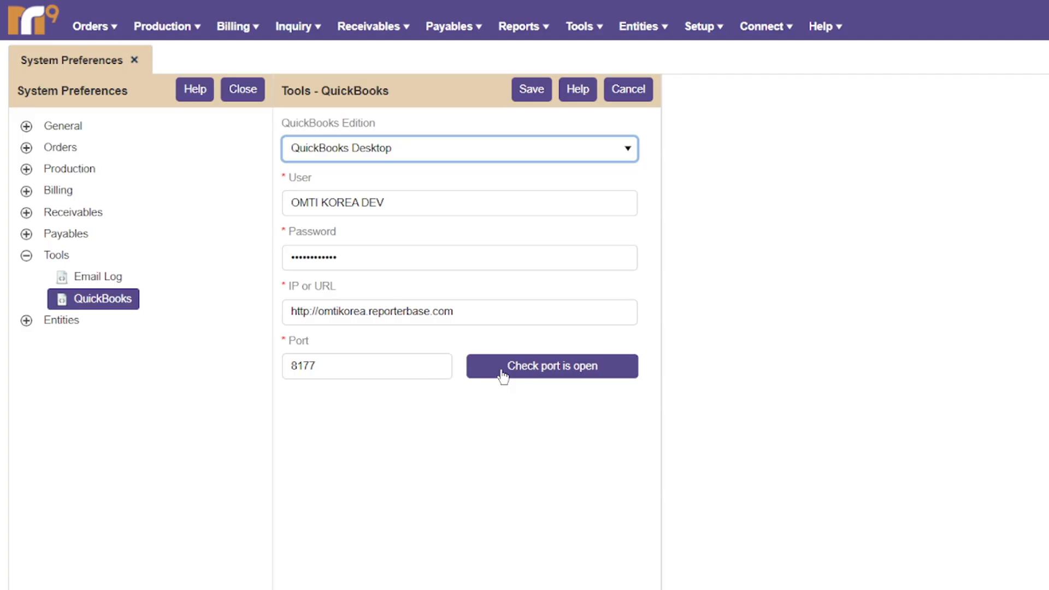
pyautogui.click(540, 92)
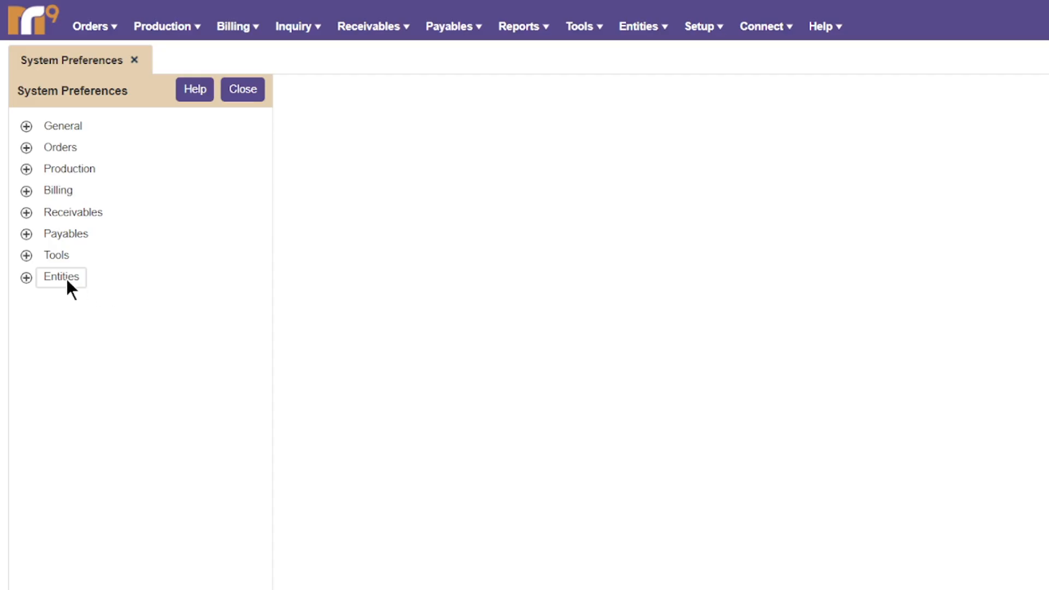
# Open the Entities – Firms defaults, passing through Contacts, and put them into edit mode.
pyautogui.click(67, 279)
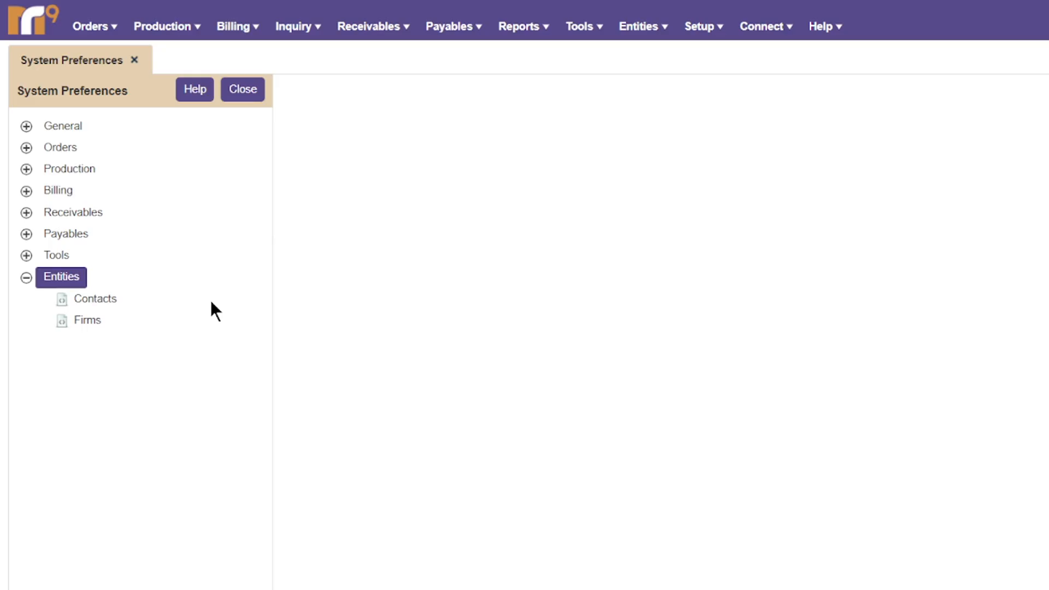
pyautogui.click(112, 300)
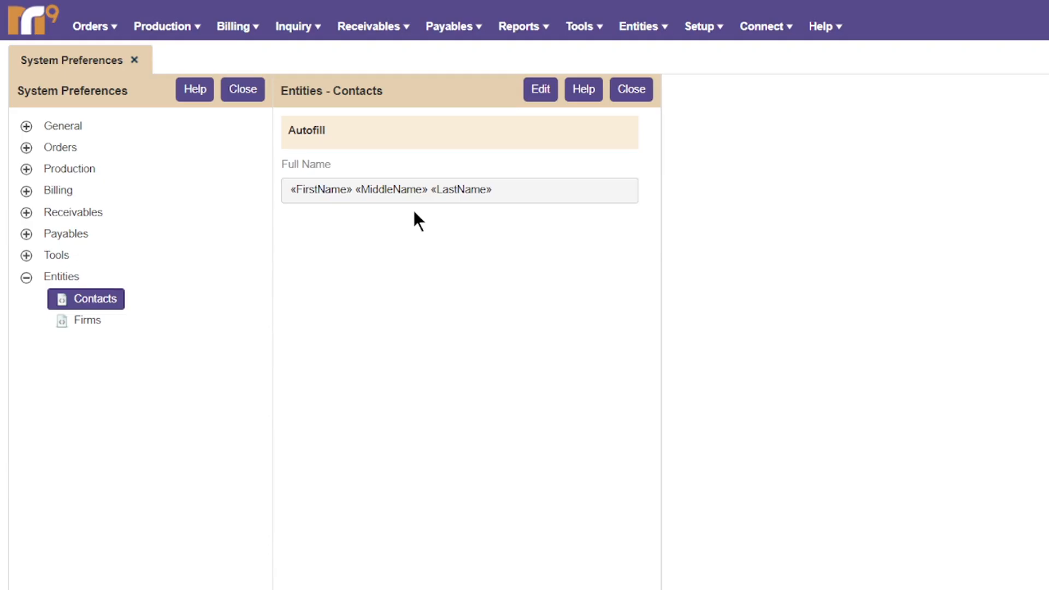
pyautogui.click(97, 322)
pyautogui.click(541, 92)
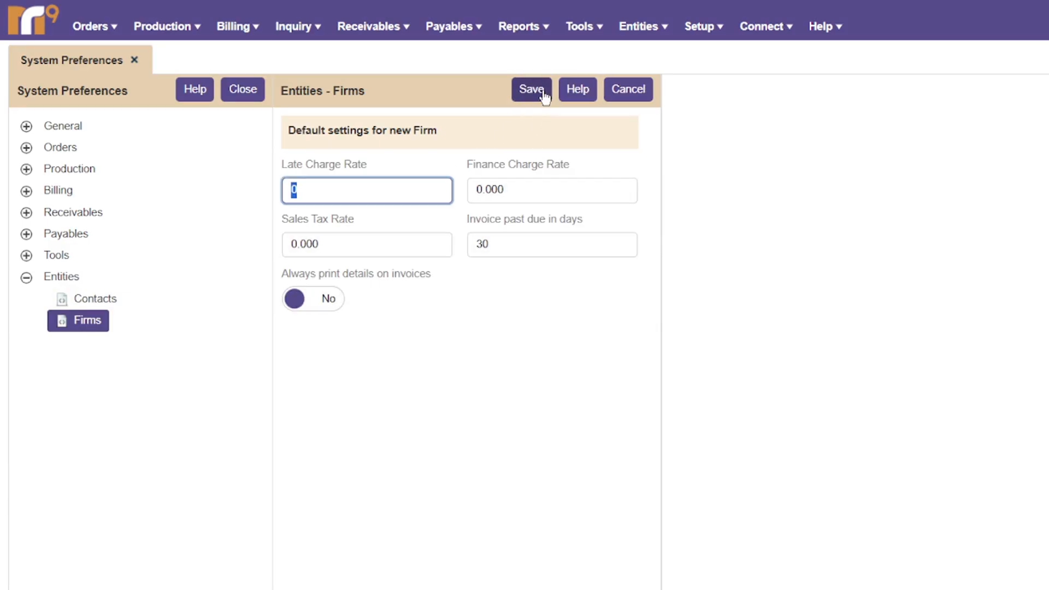